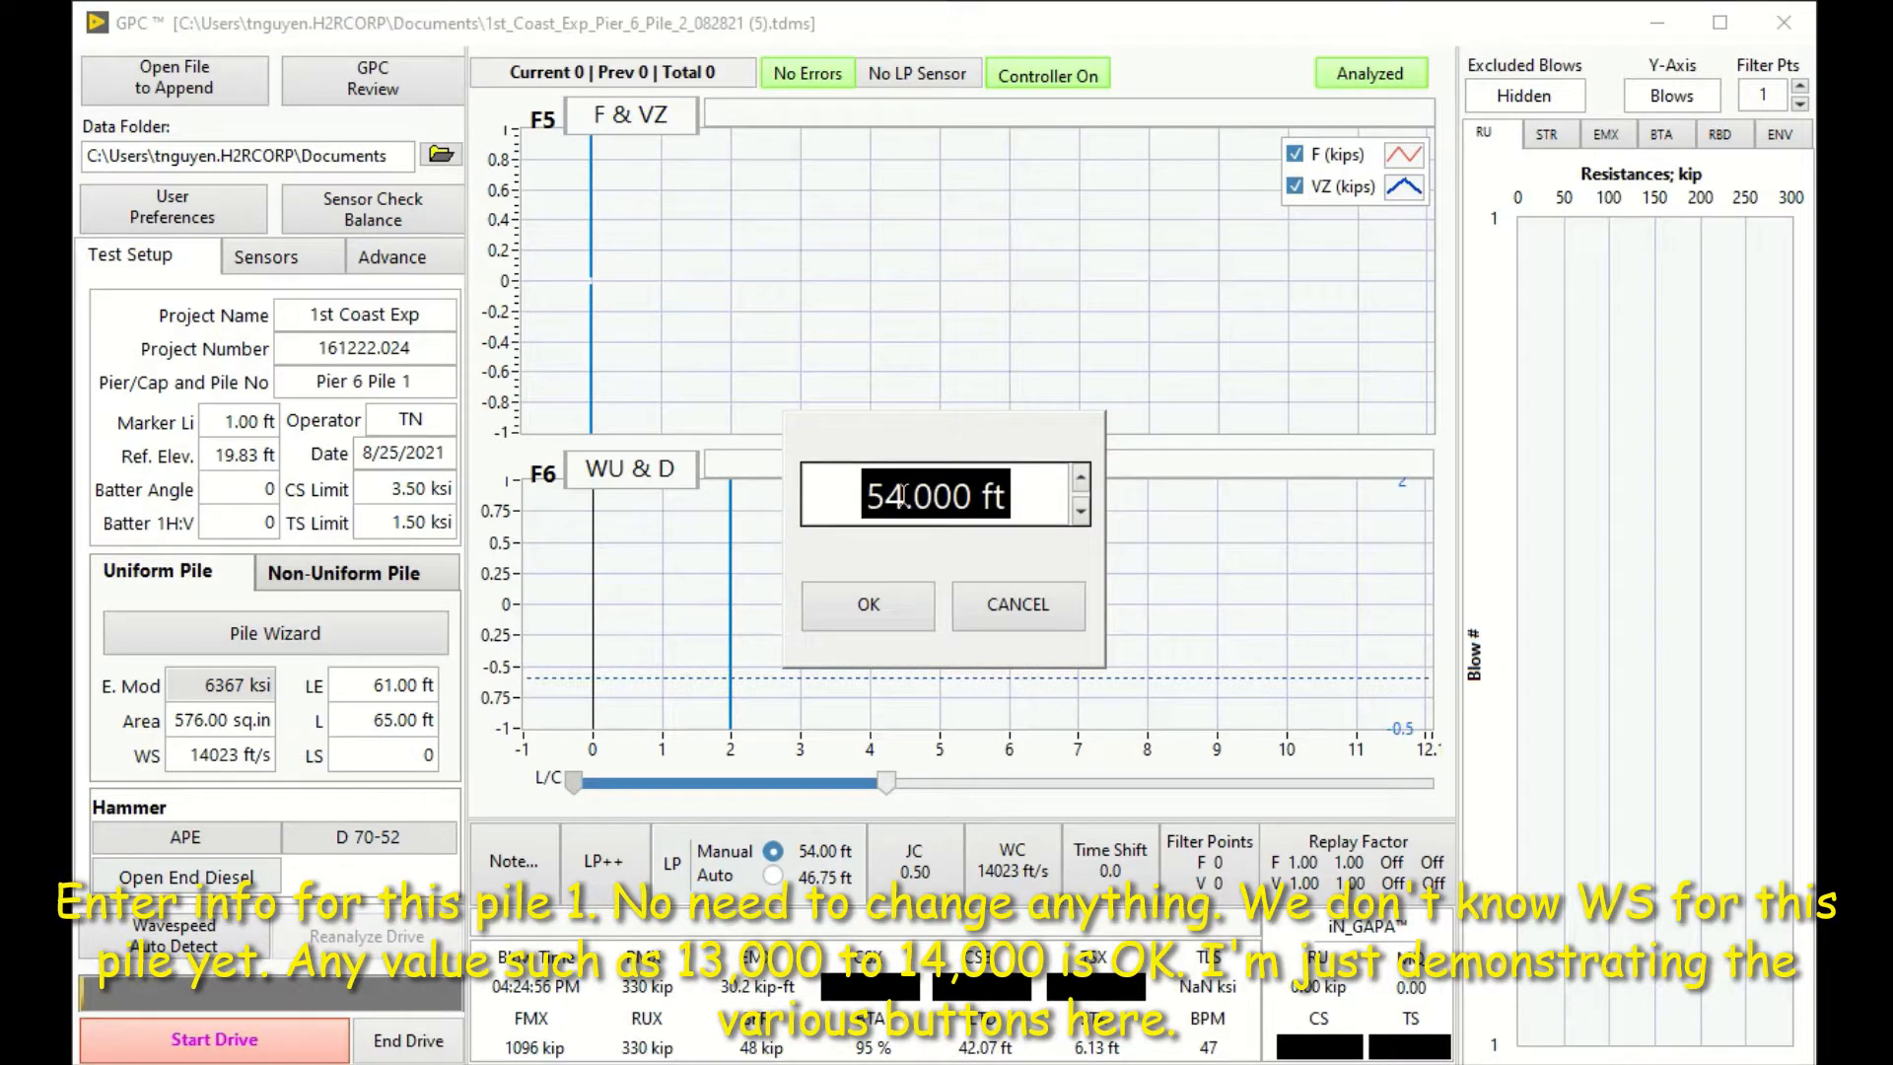
# - Set the manual LP to 28 ft
pyautogui.moveTo(903, 496); pyautogui.dragTo(874, 496)
pyautogui.write('28')
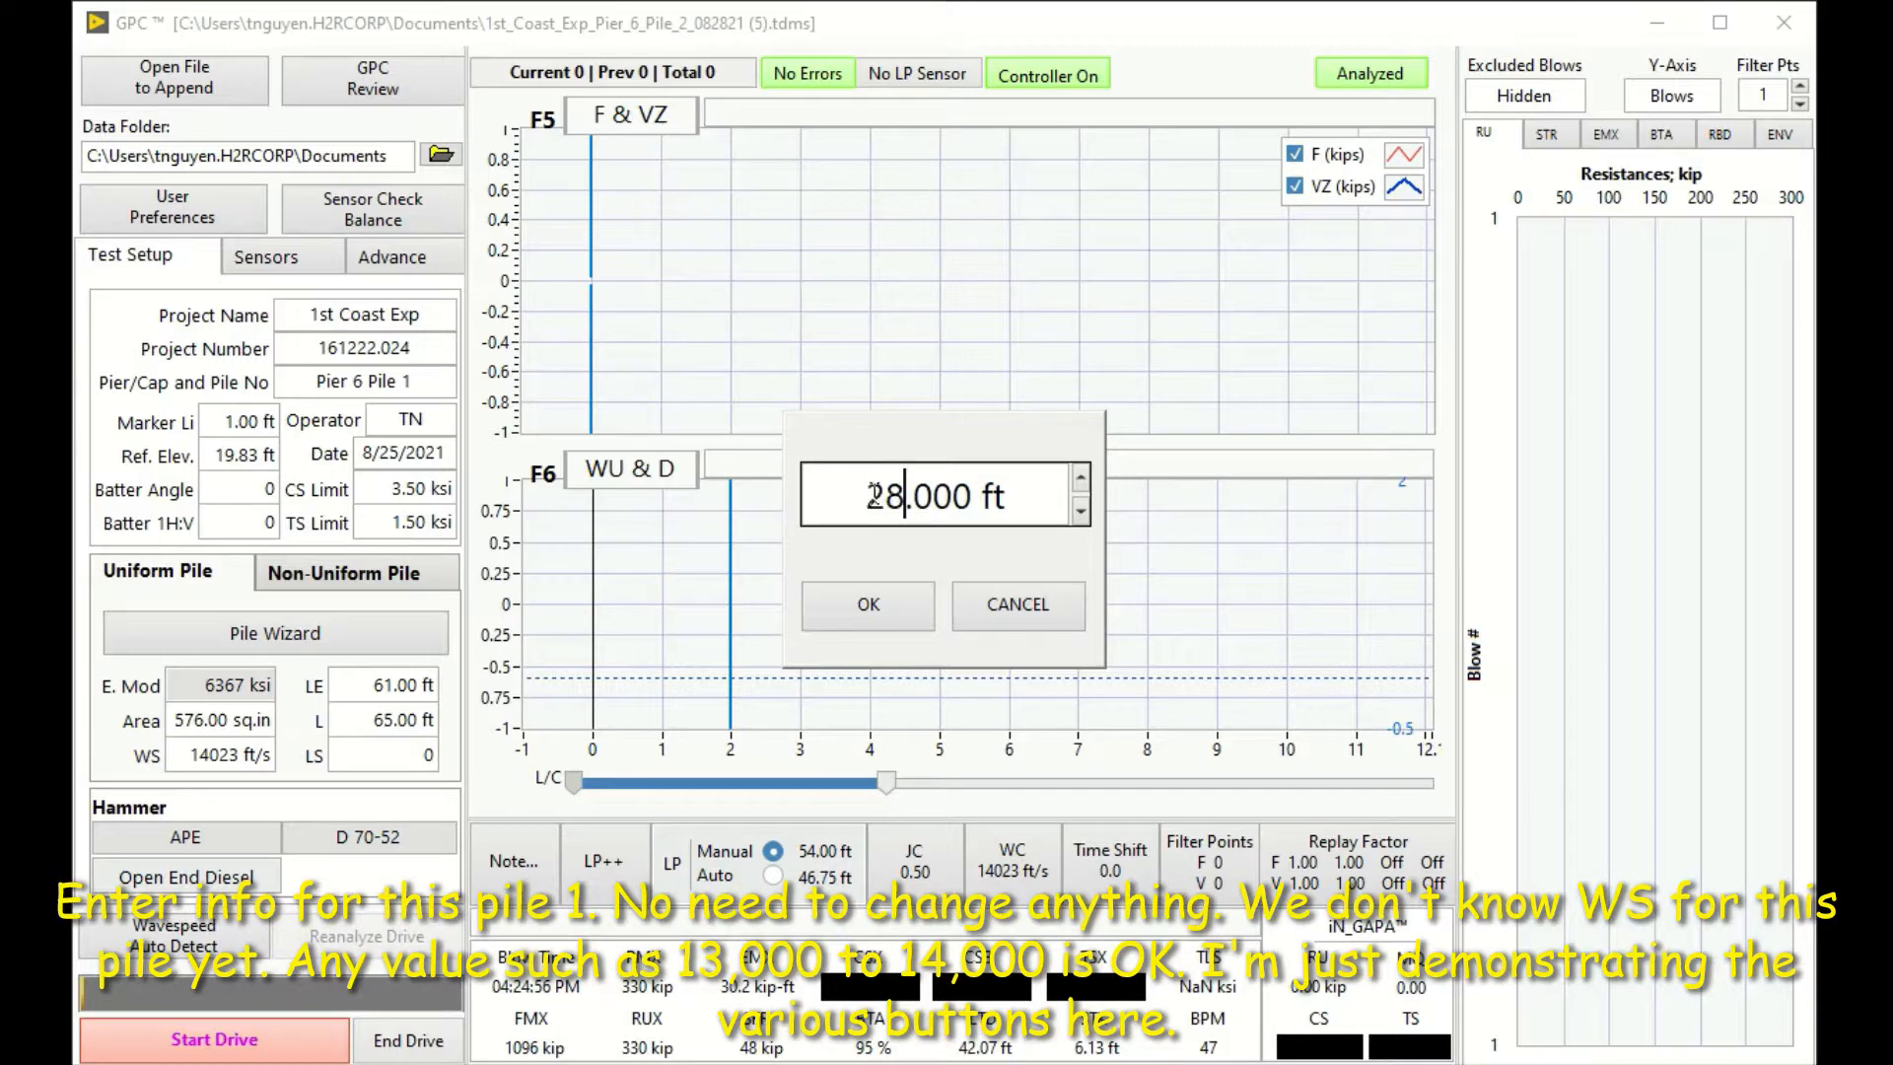
pyautogui.click(880, 602)
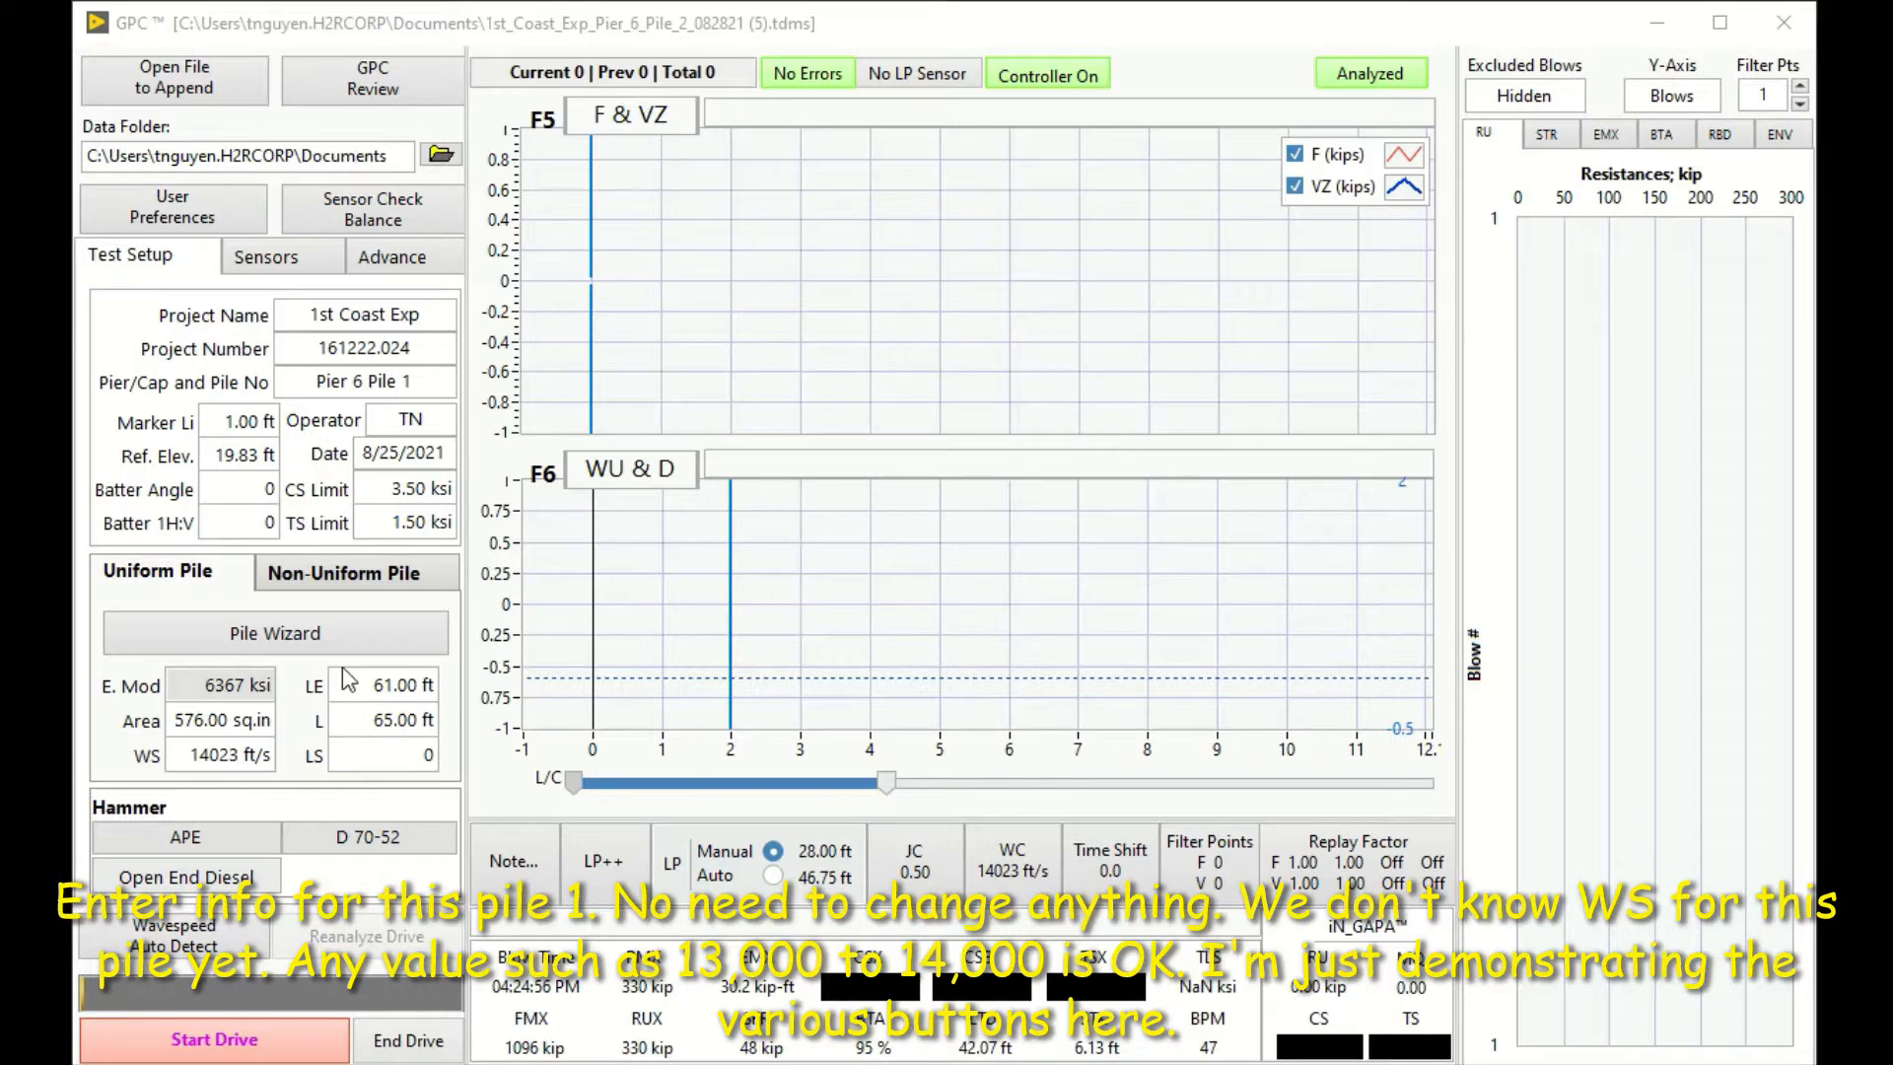
# - Define the uniform pile as a square concrete section 24 in wide in the Pile Wizard
pyautogui.click(307, 641)
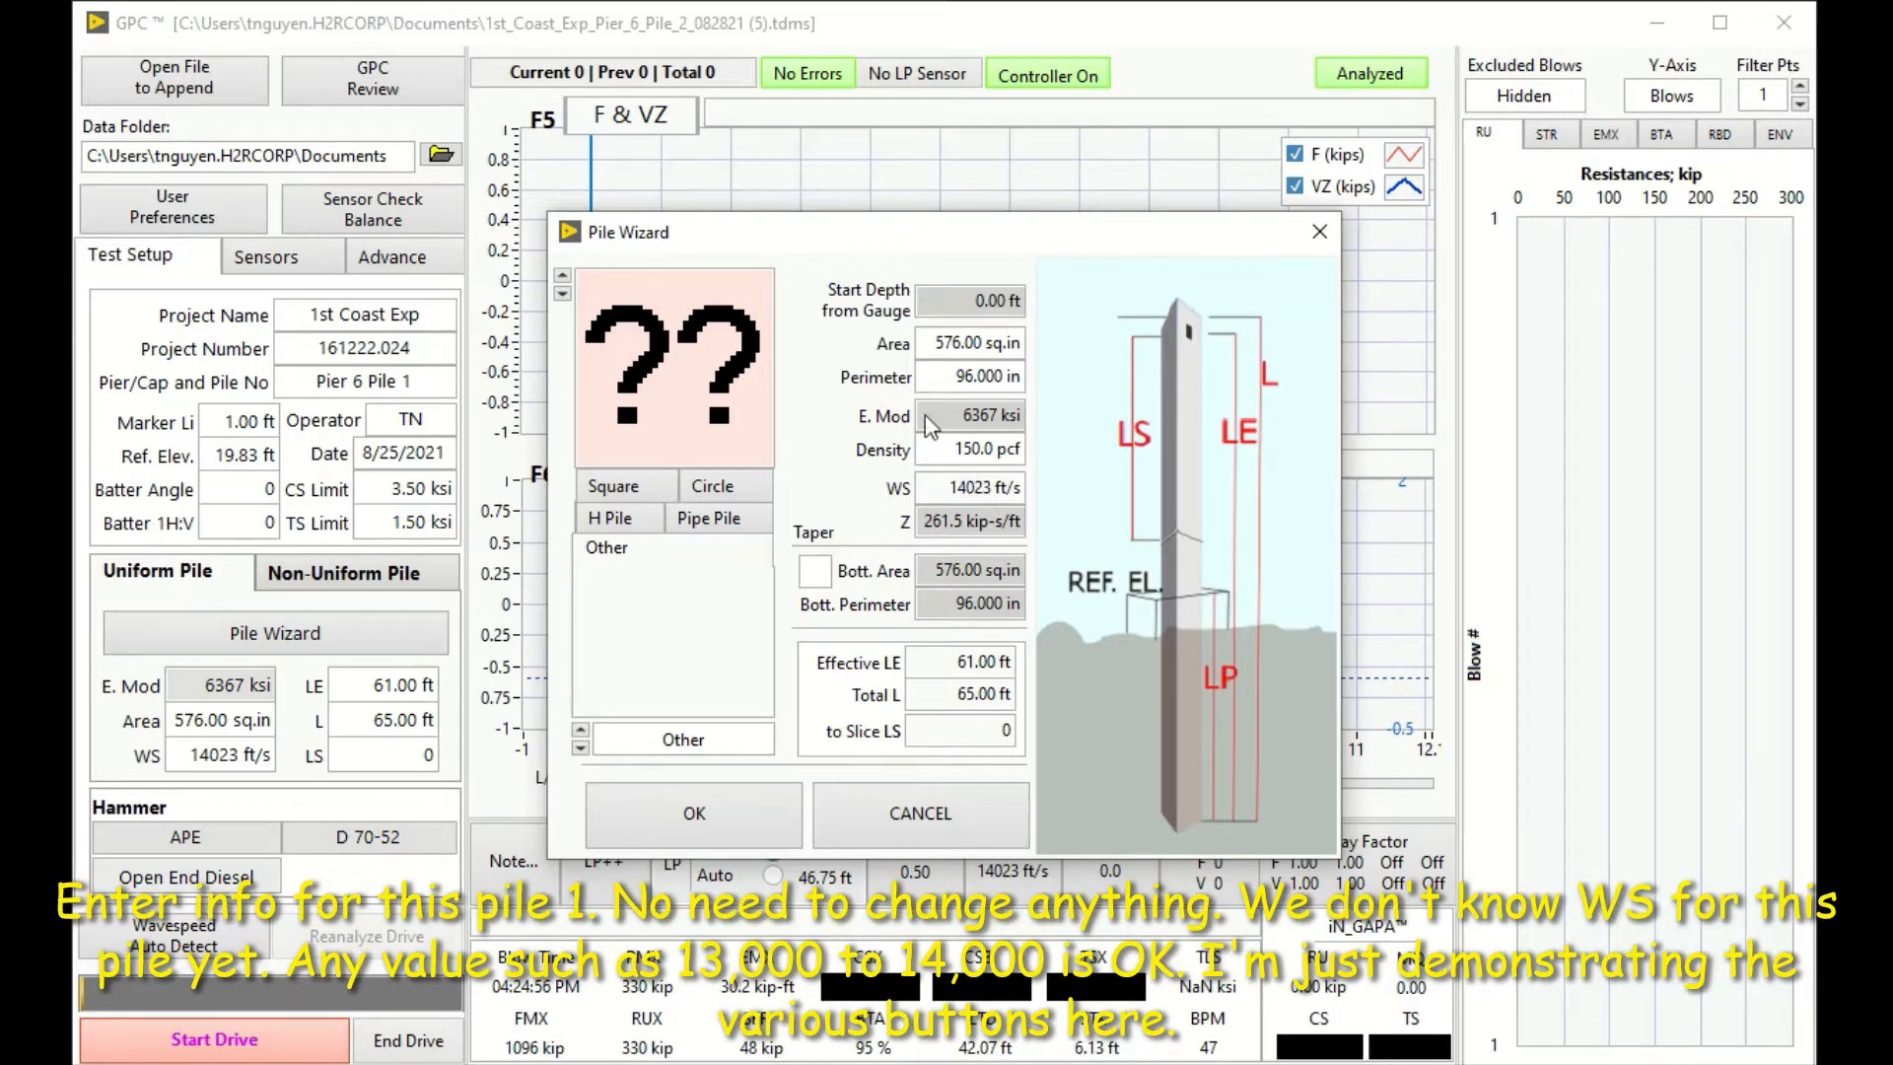
pyautogui.click(657, 493)
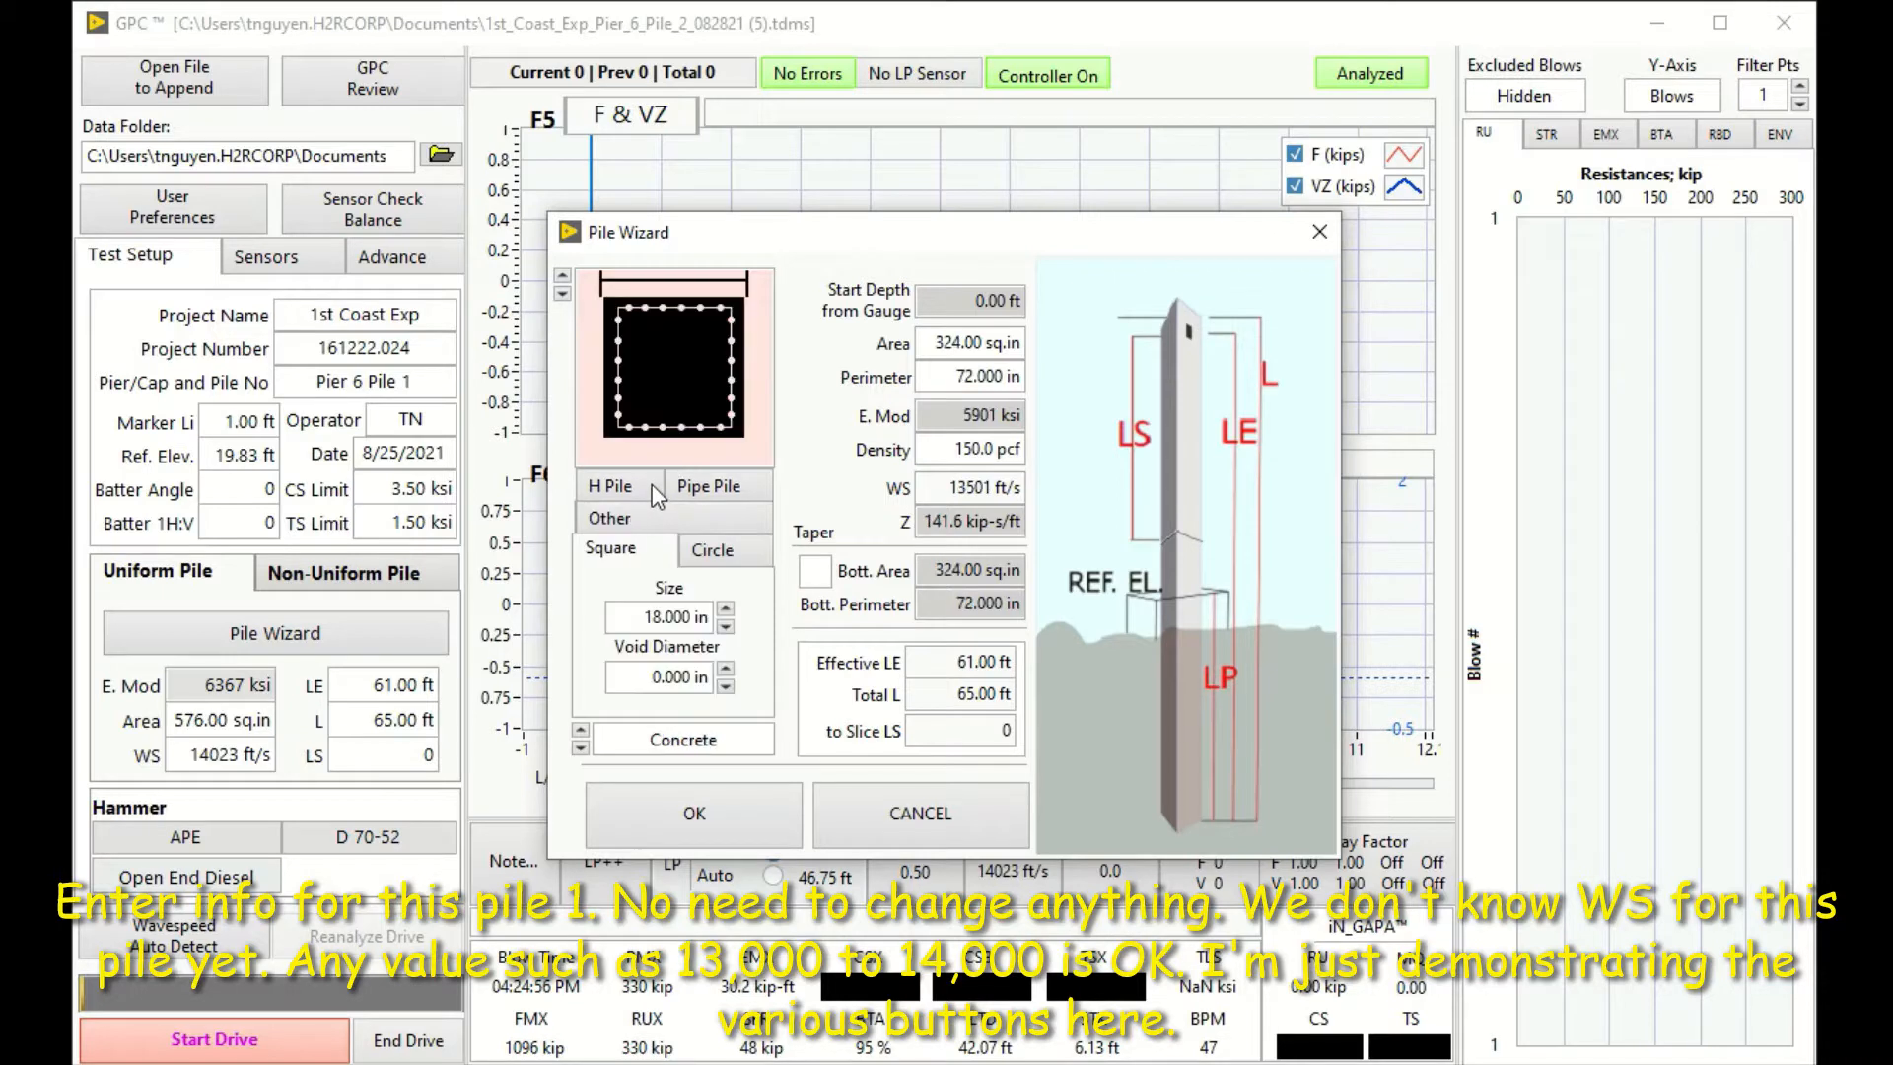
pyautogui.doubleClick(664, 617)
pyautogui.write('24')
pyautogui.press('Tab')
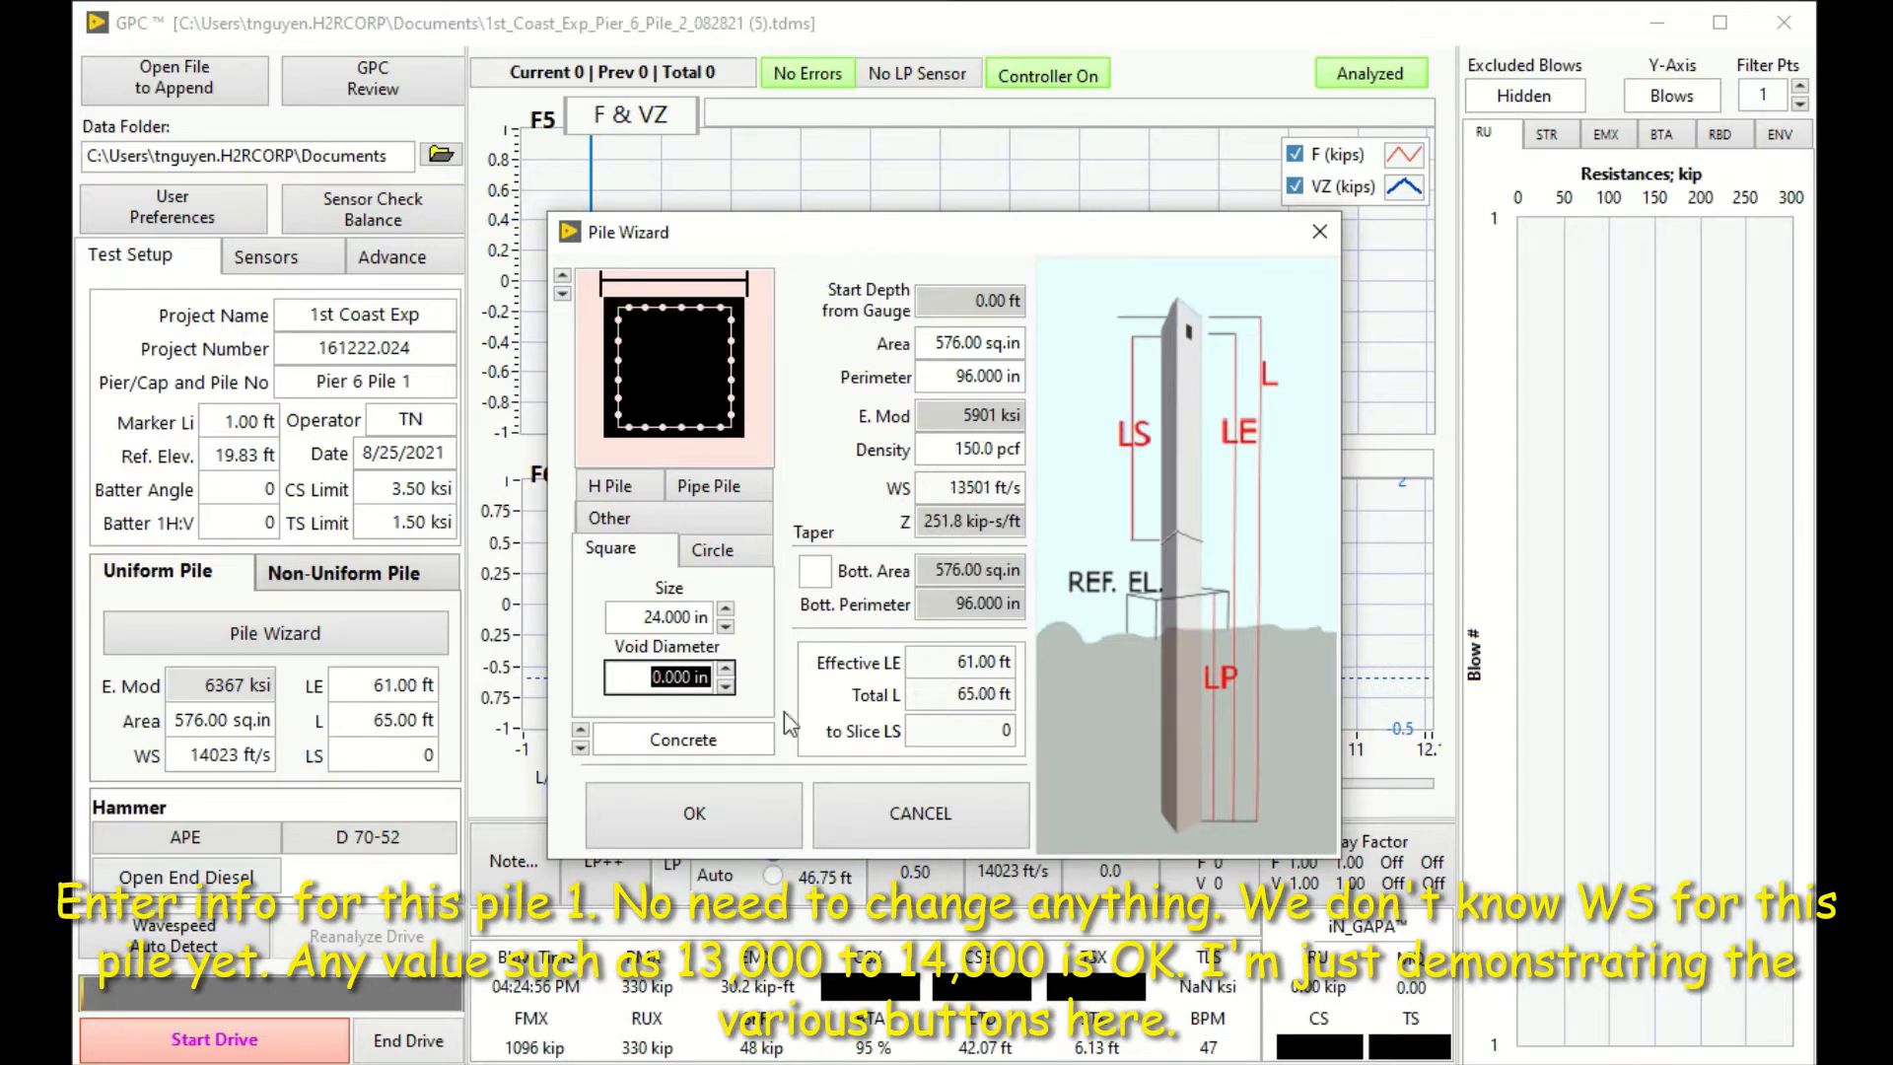
pyautogui.click(760, 805)
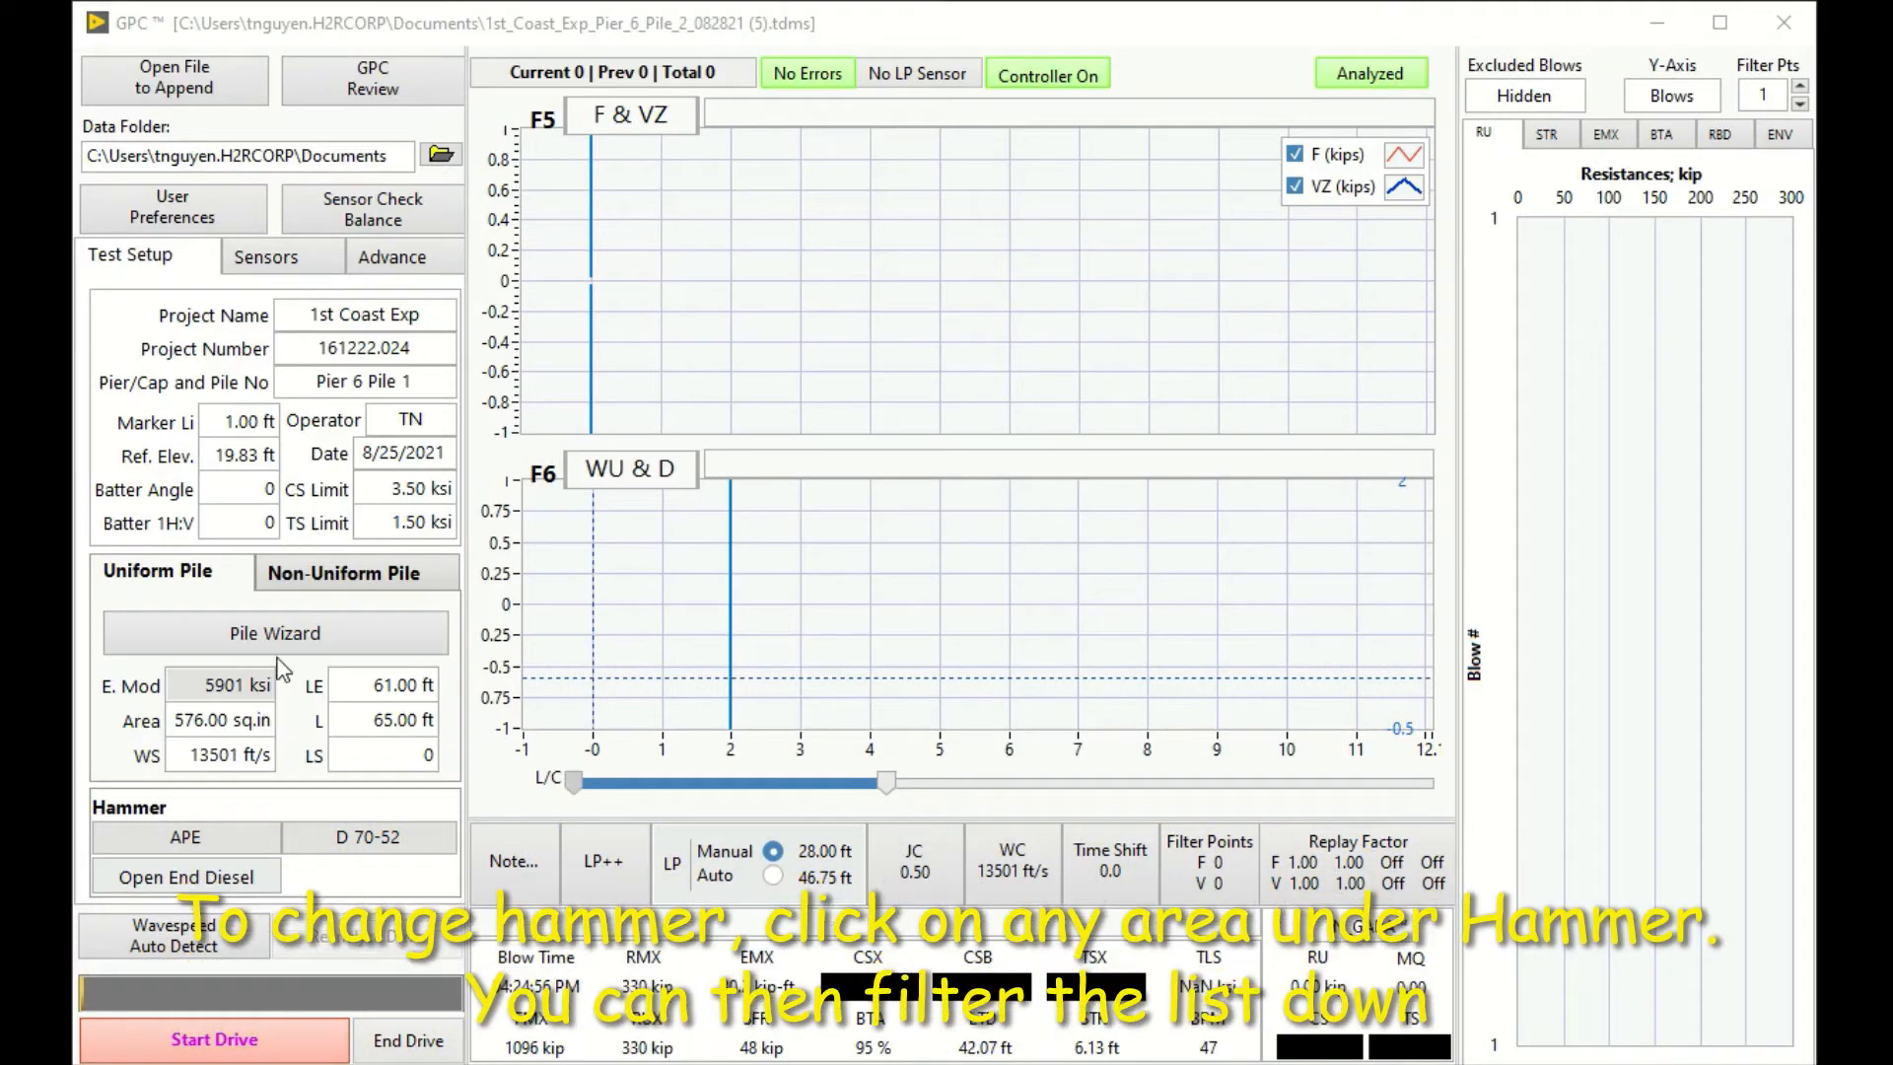
# - Filter the hammer list by model 36 and select the APE D 36-42
pyautogui.click(351, 848)
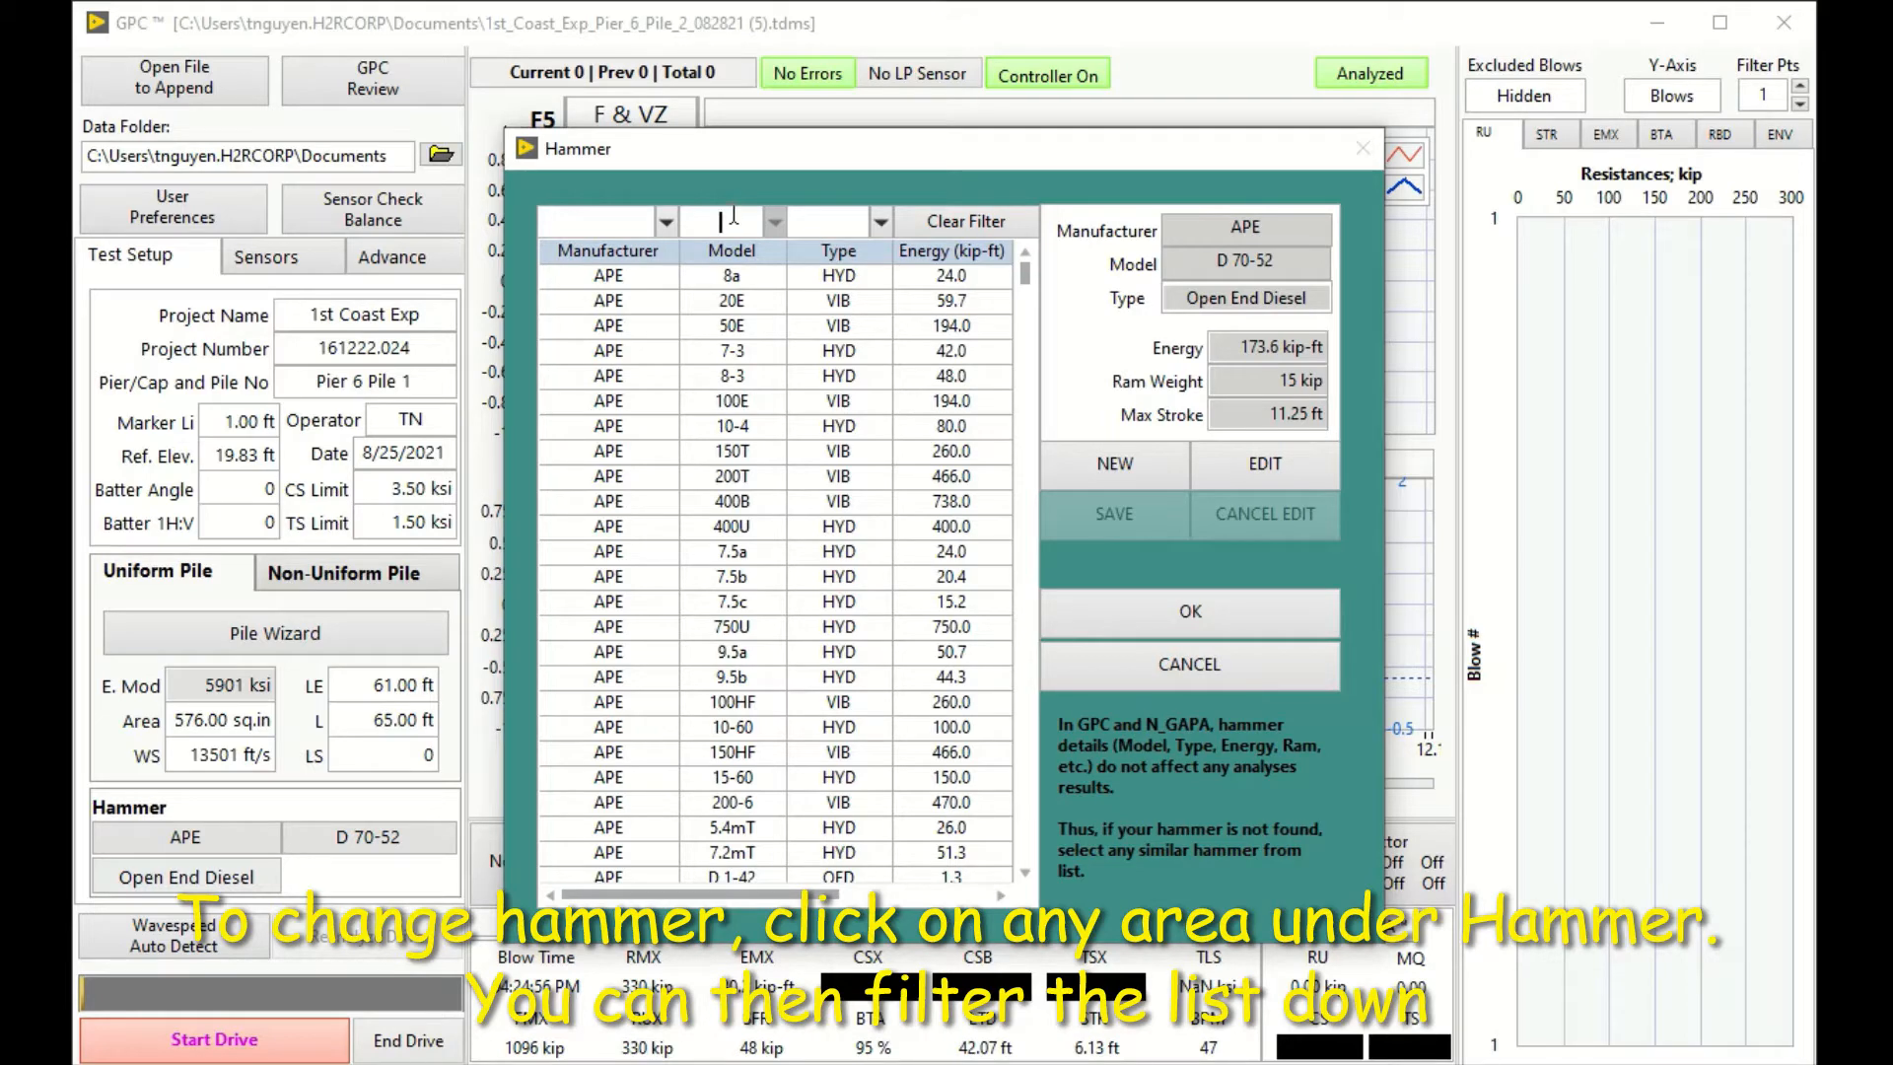
pyautogui.click(733, 215)
pyautogui.write('36')
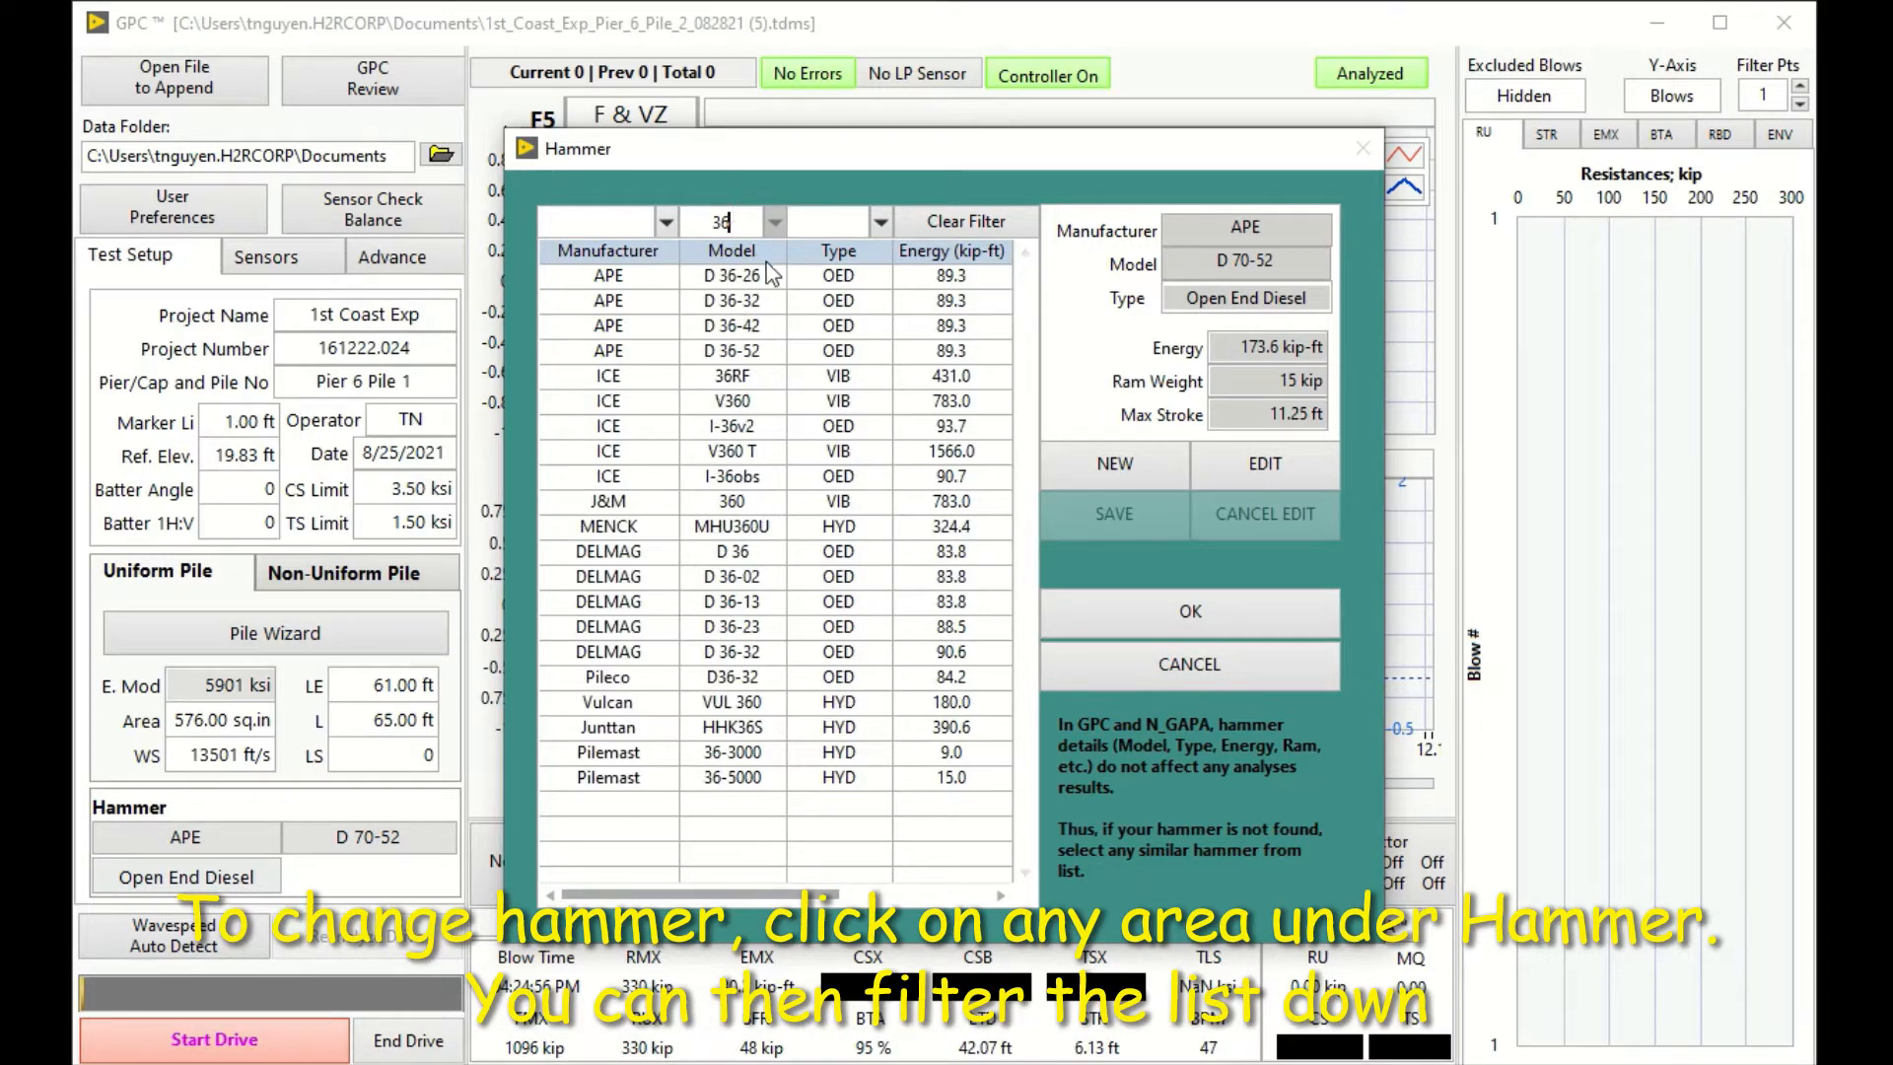
pyautogui.click(731, 327)
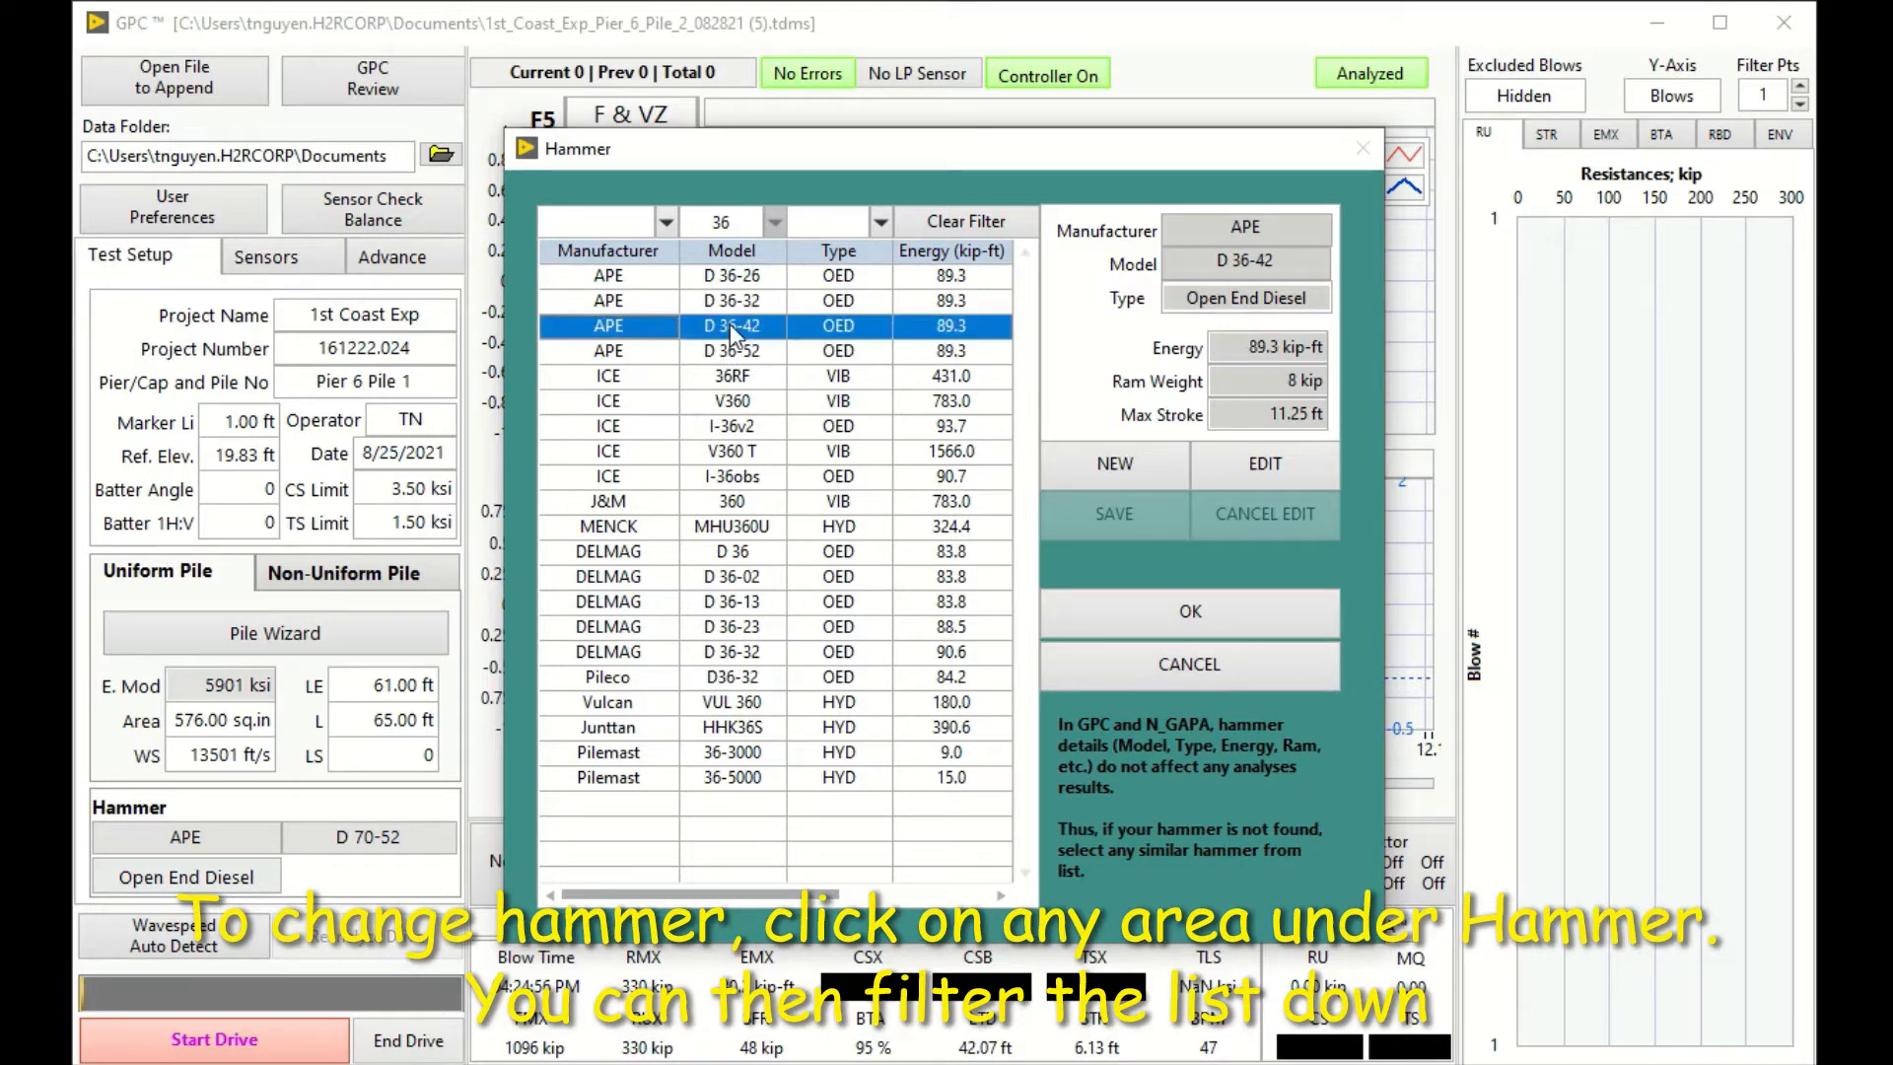
# - Filter the hammer list by model 70 and choose the APE D 70-52 as the hammer
pyautogui.doubleClick(730, 219)
pyautogui.write('70')
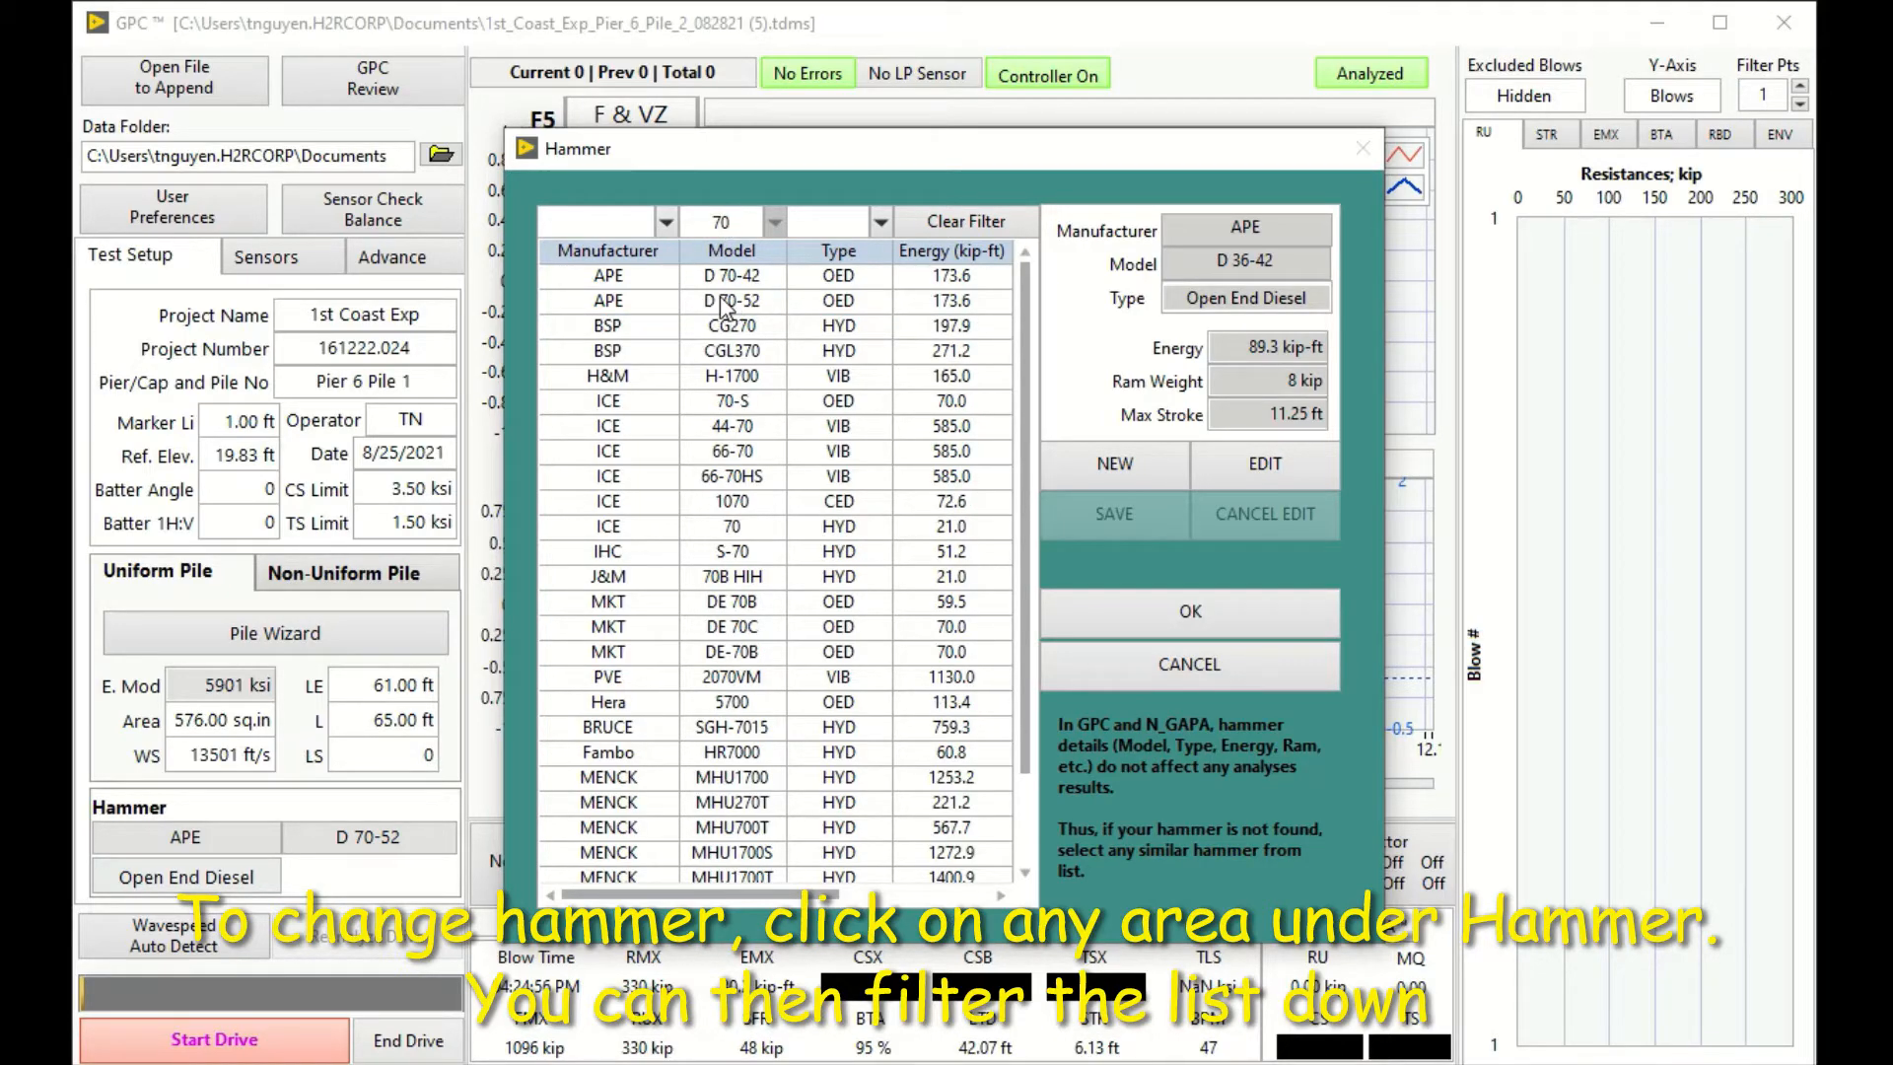
pyautogui.click(746, 315)
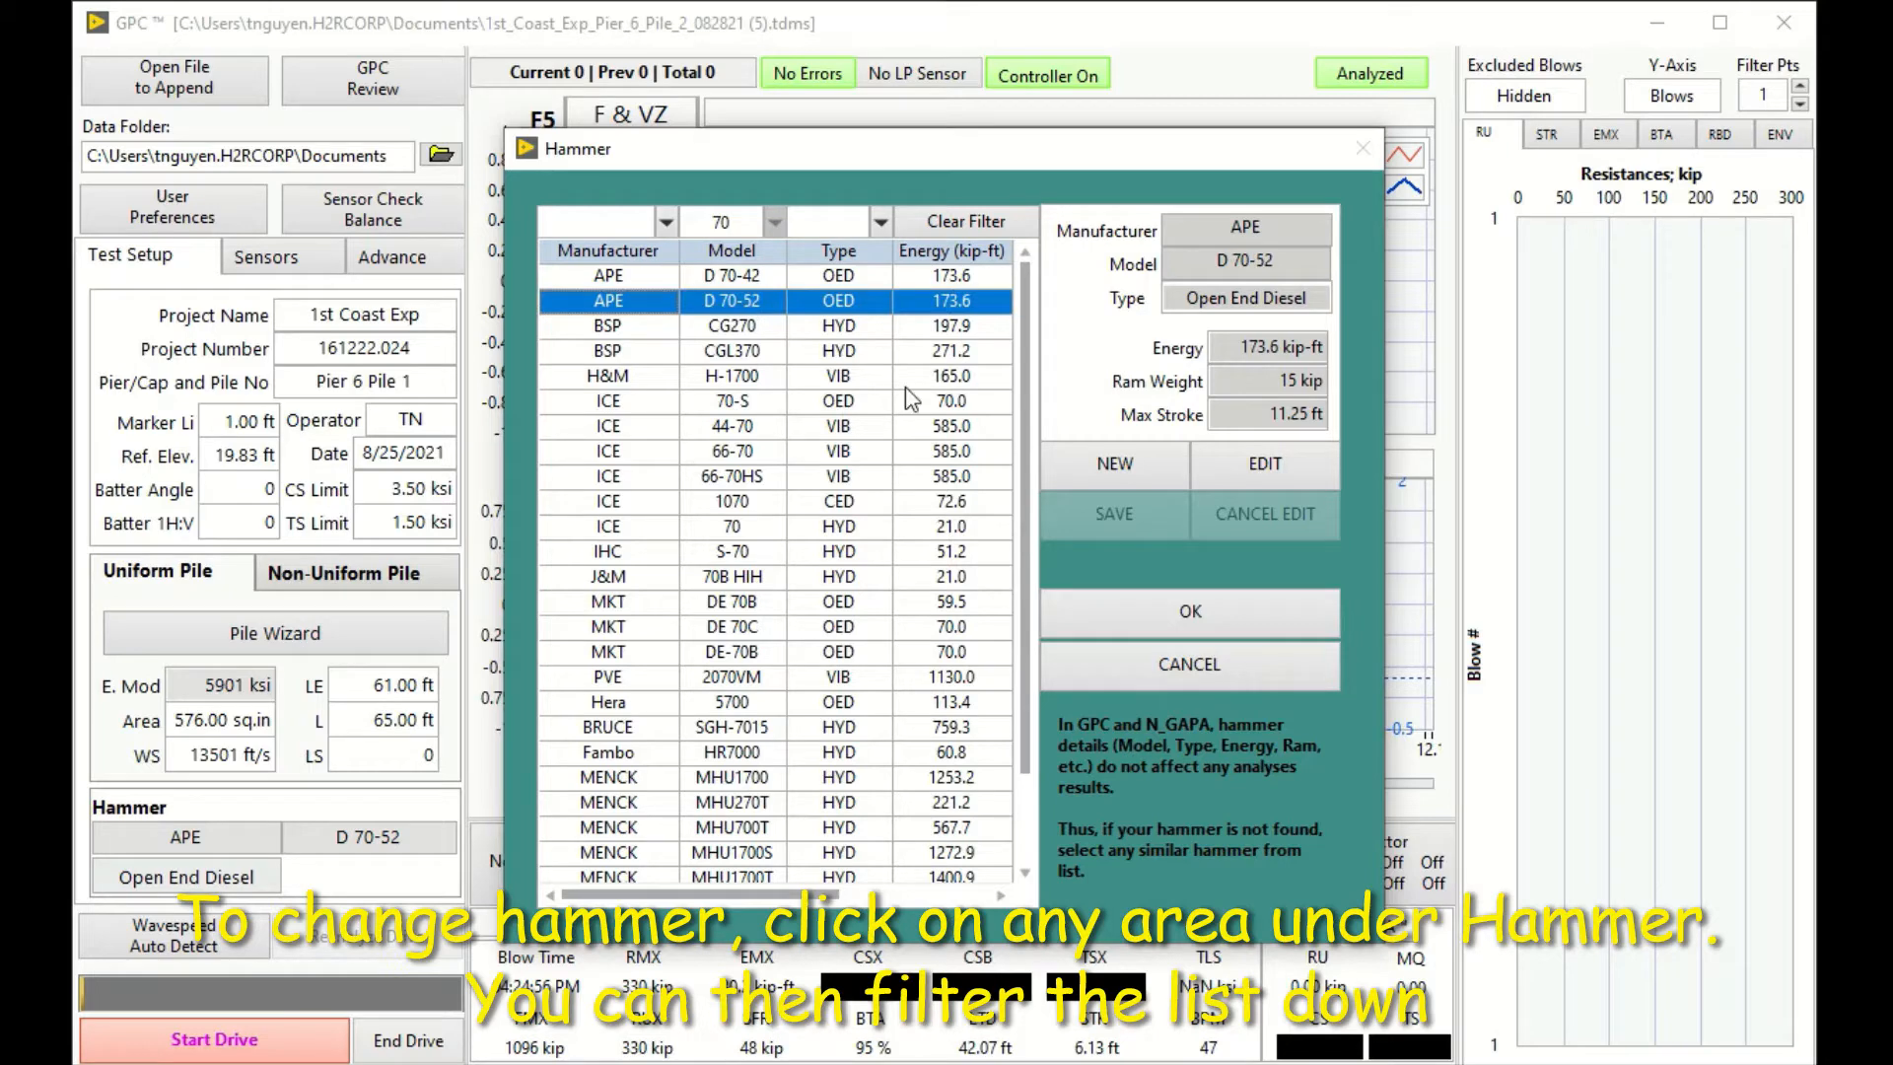
pyautogui.click(1102, 626)
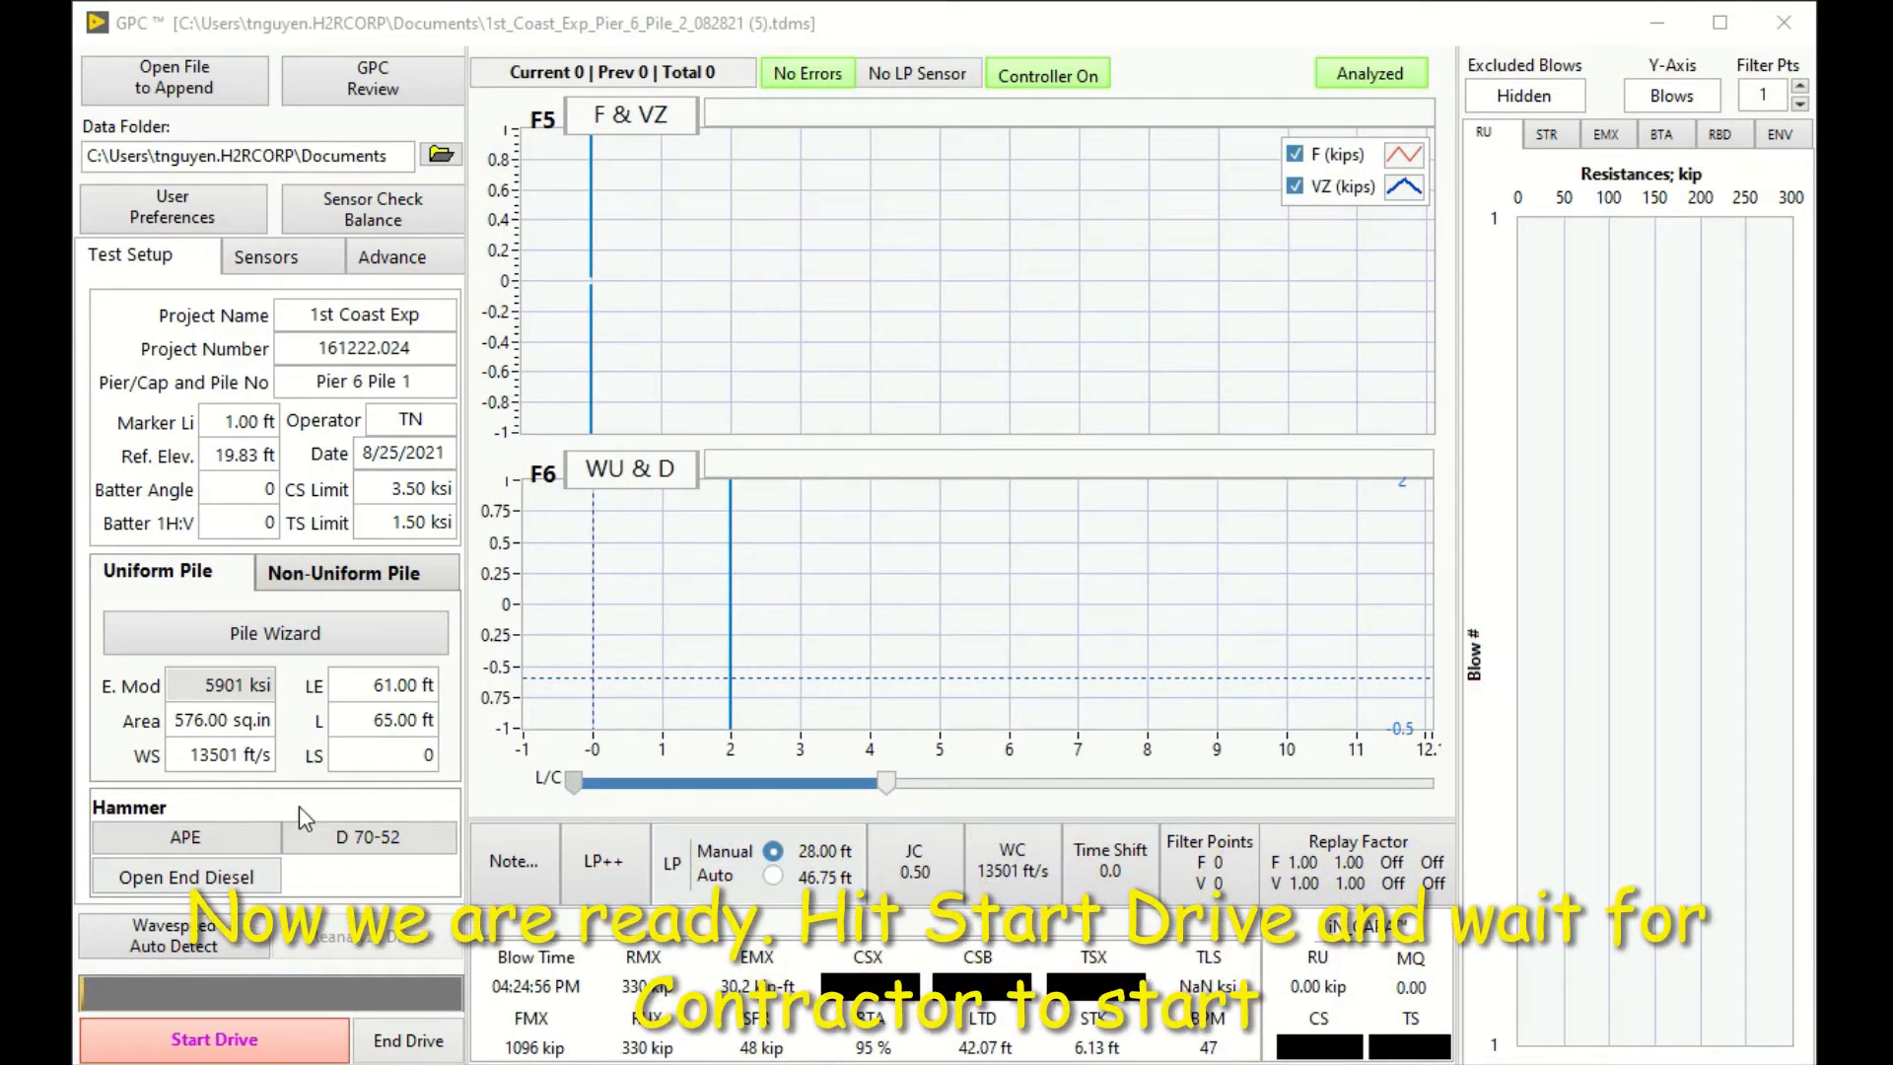
# - Start the drive and advance the manual LP in 1 ft increments to 31 ft
pyautogui.click(298, 1022)
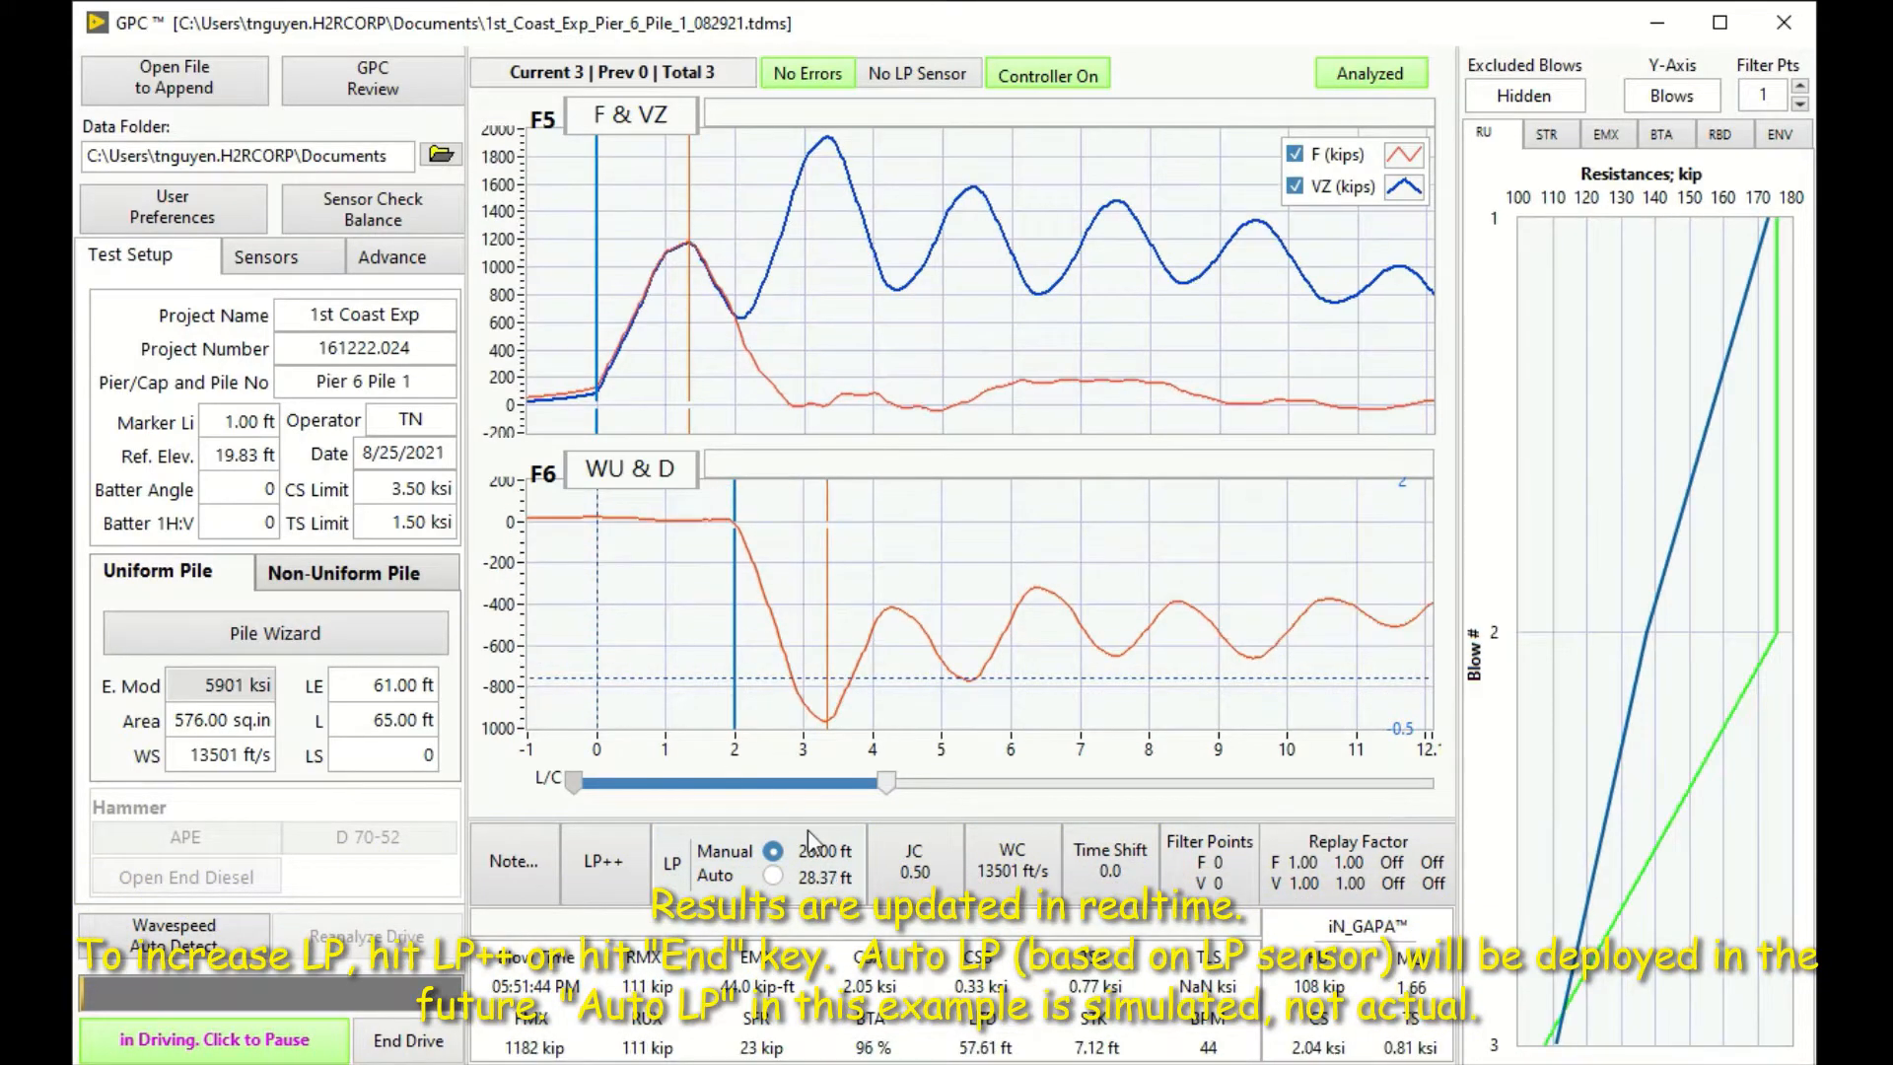
pyautogui.click(610, 863)
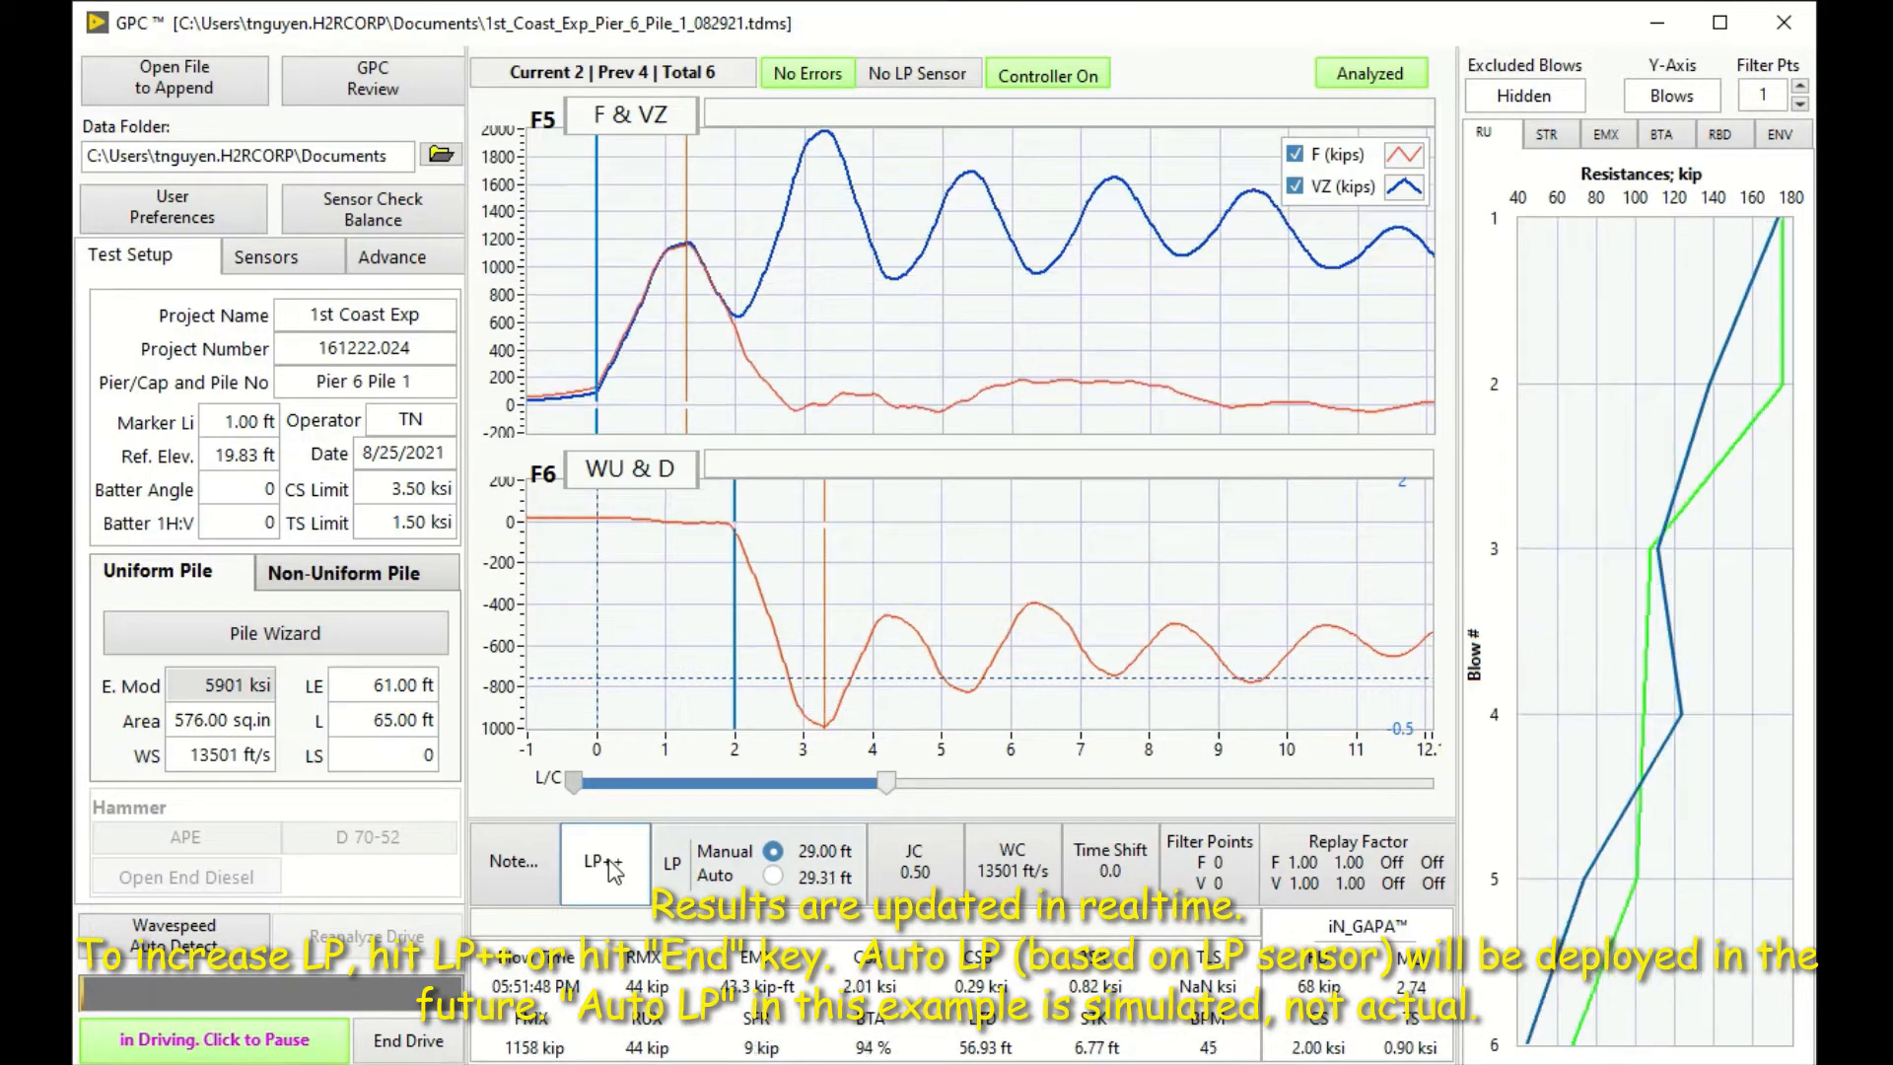
pyautogui.click(610, 865)
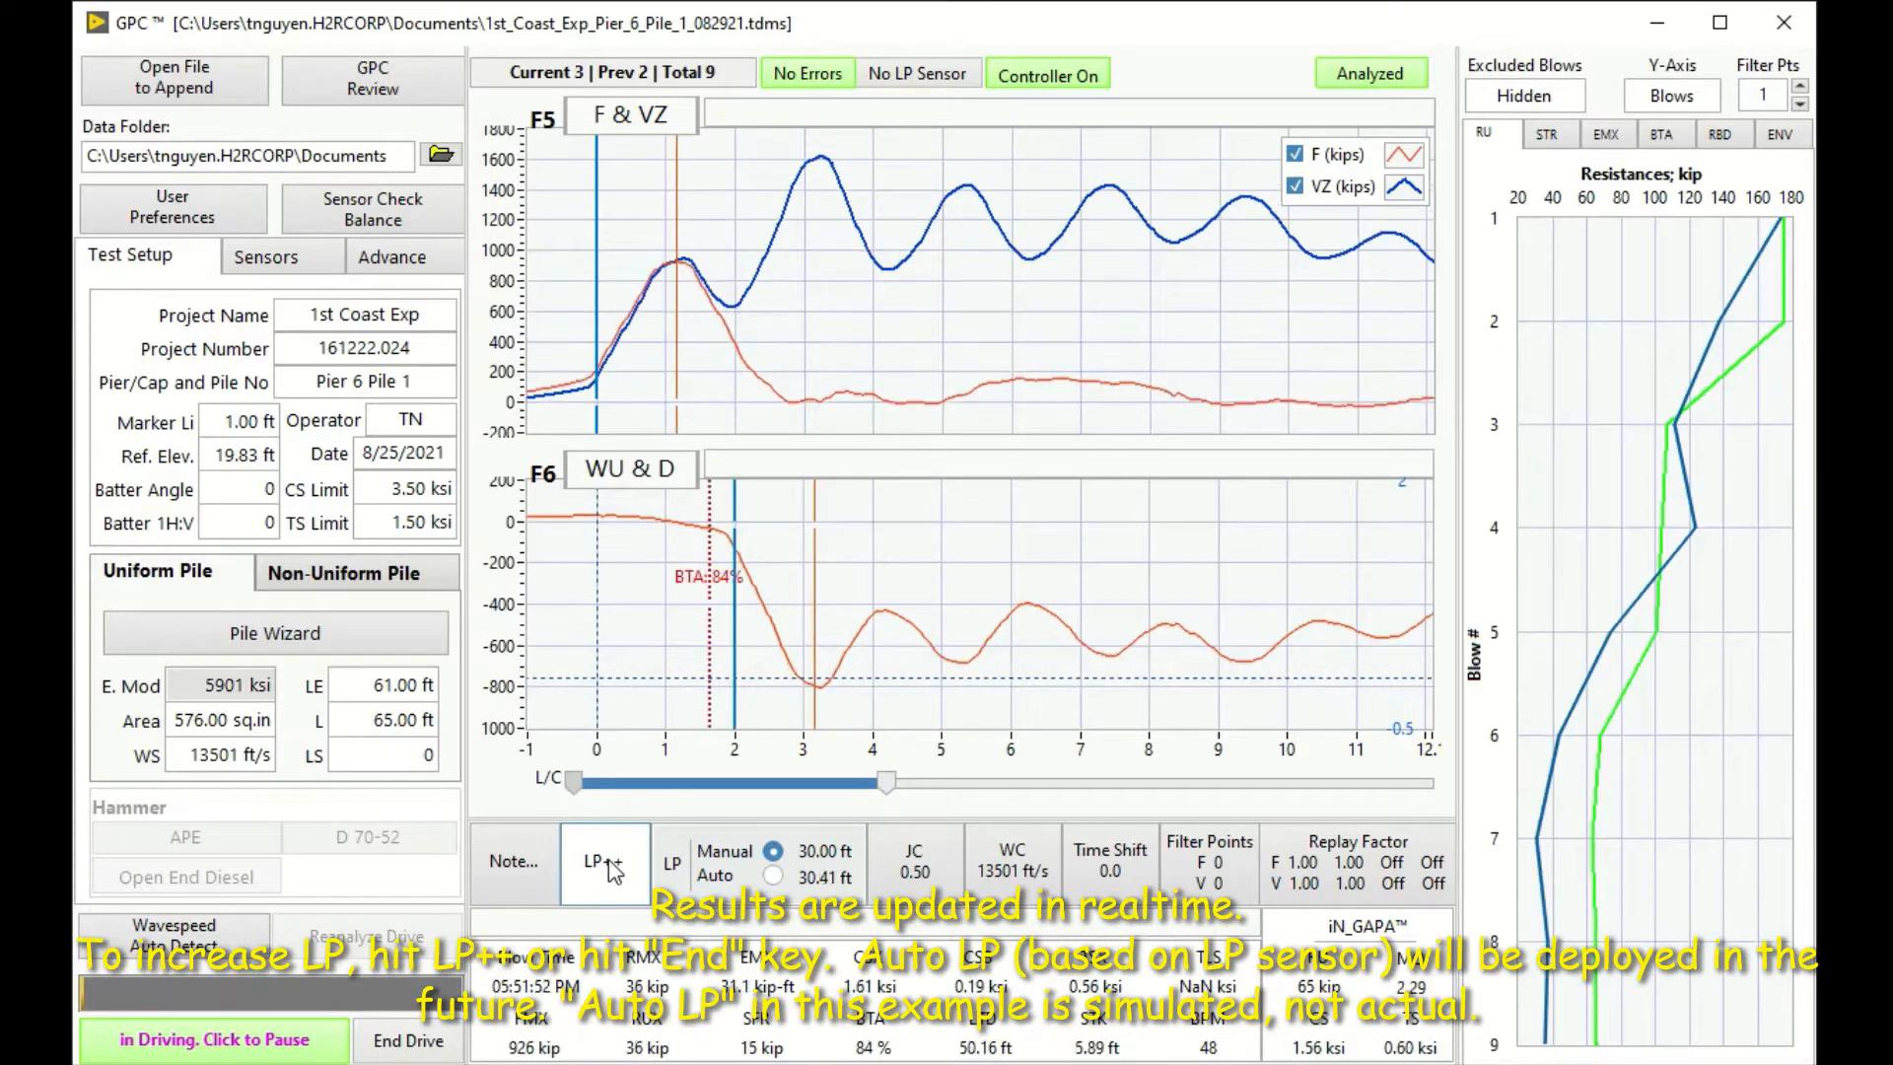
pyautogui.click(608, 862)
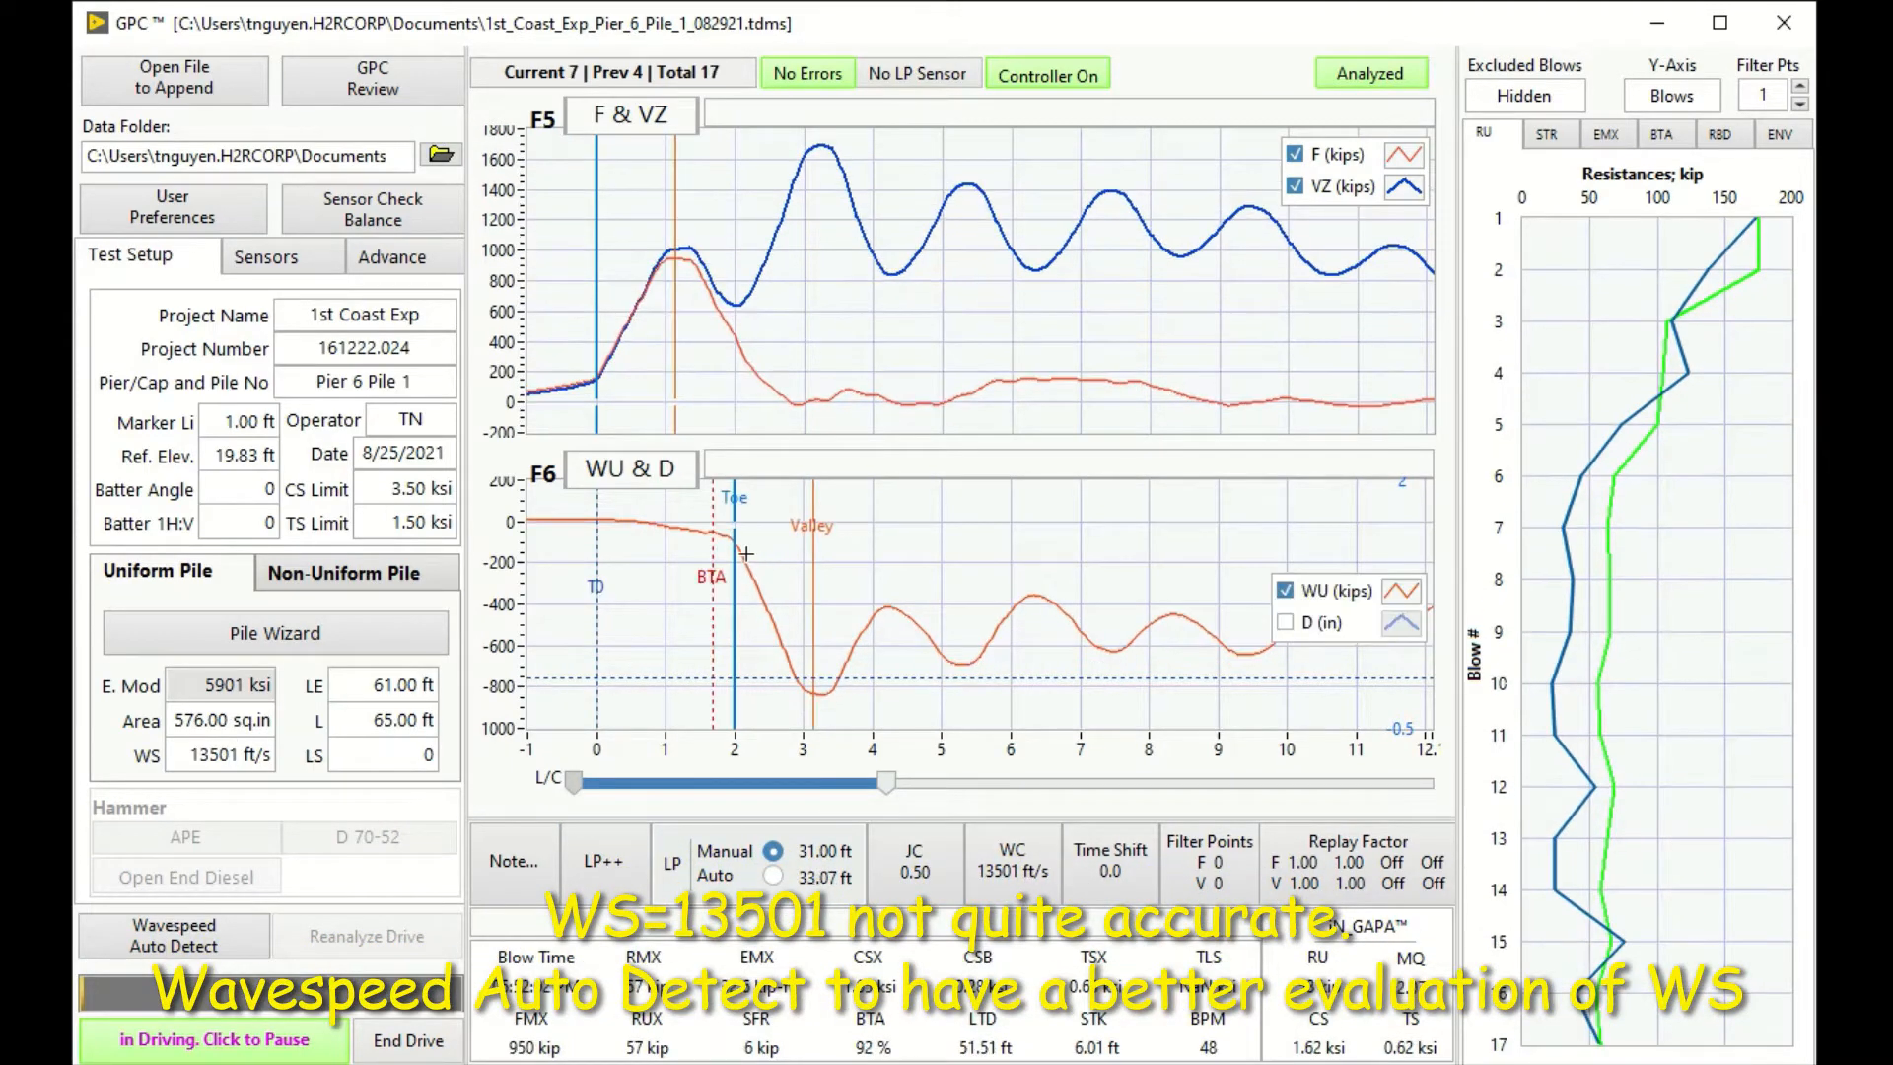
# - Run the automatic wavespeed detection on the recorded blows
pyautogui.click(217, 941)
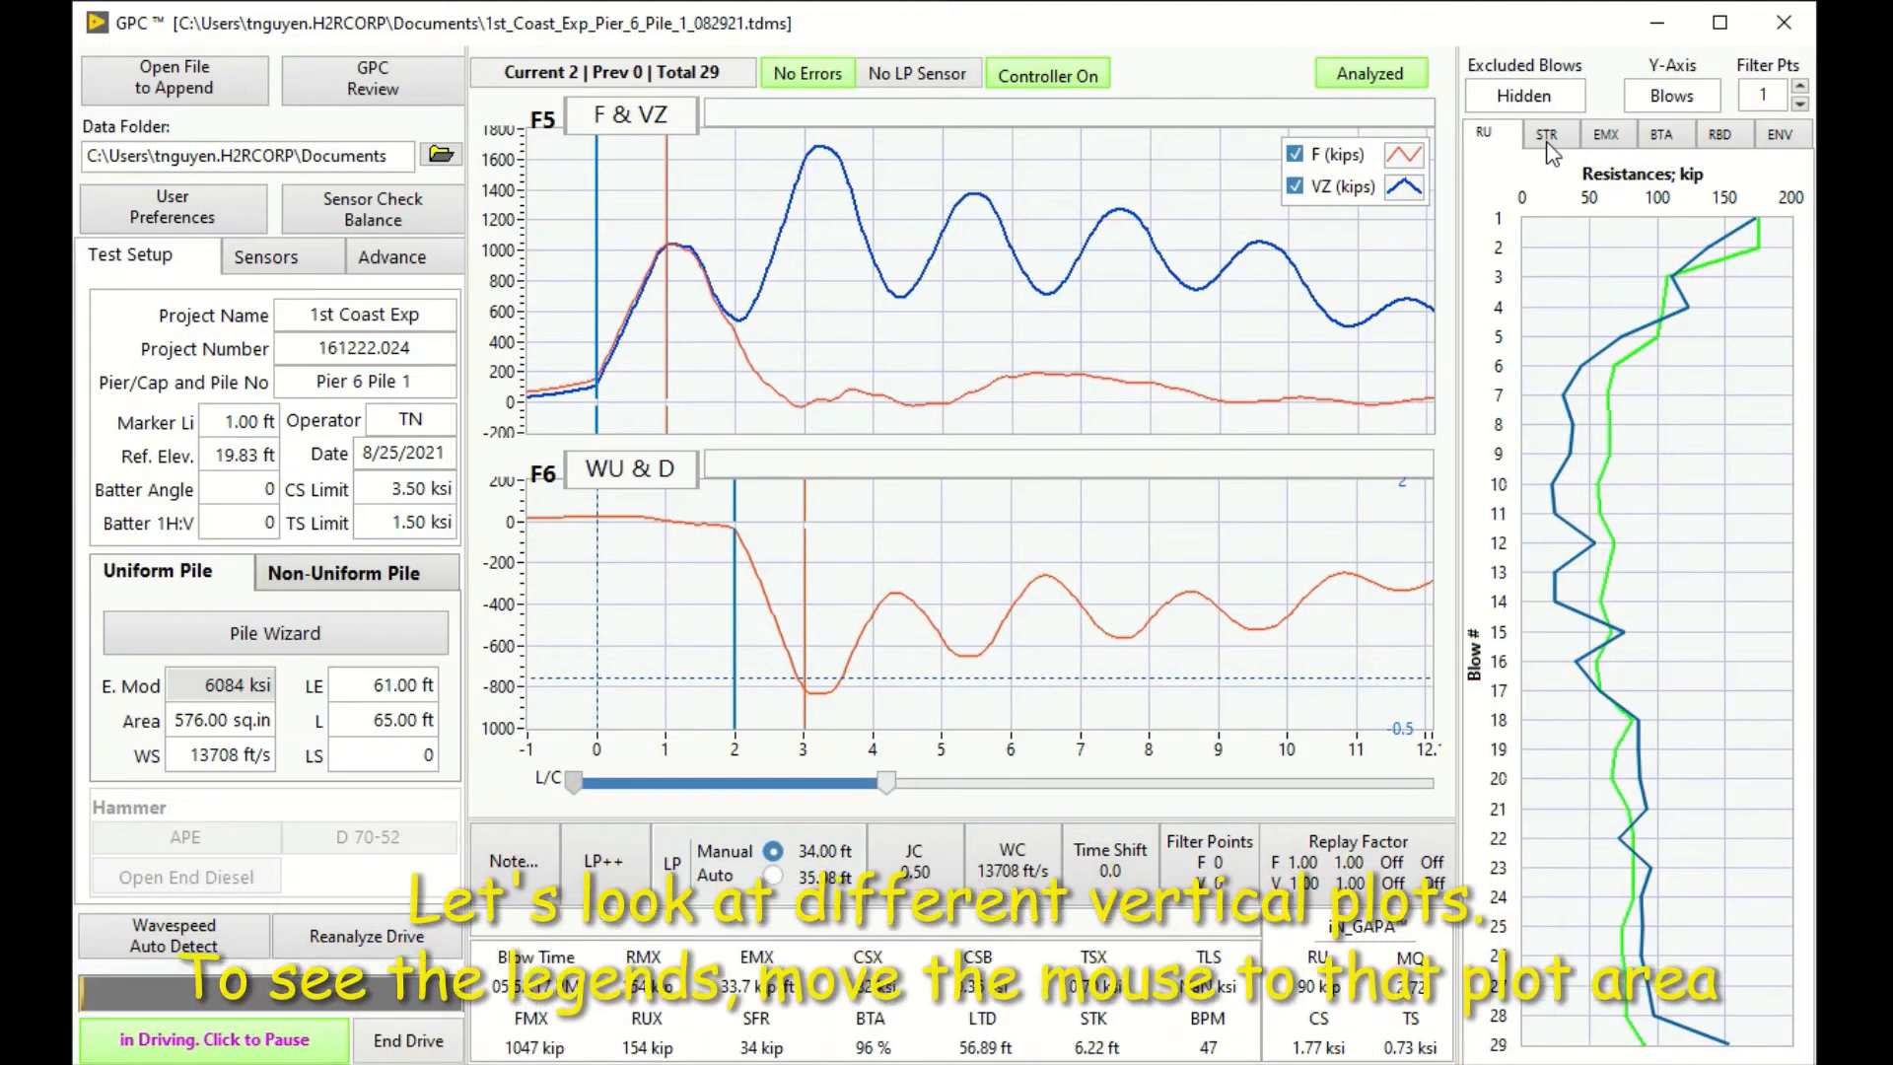
# - Examine the vertical stress plot with its legend, and the transferred energy and hammer stroke plot
pyautogui.click(1548, 138)
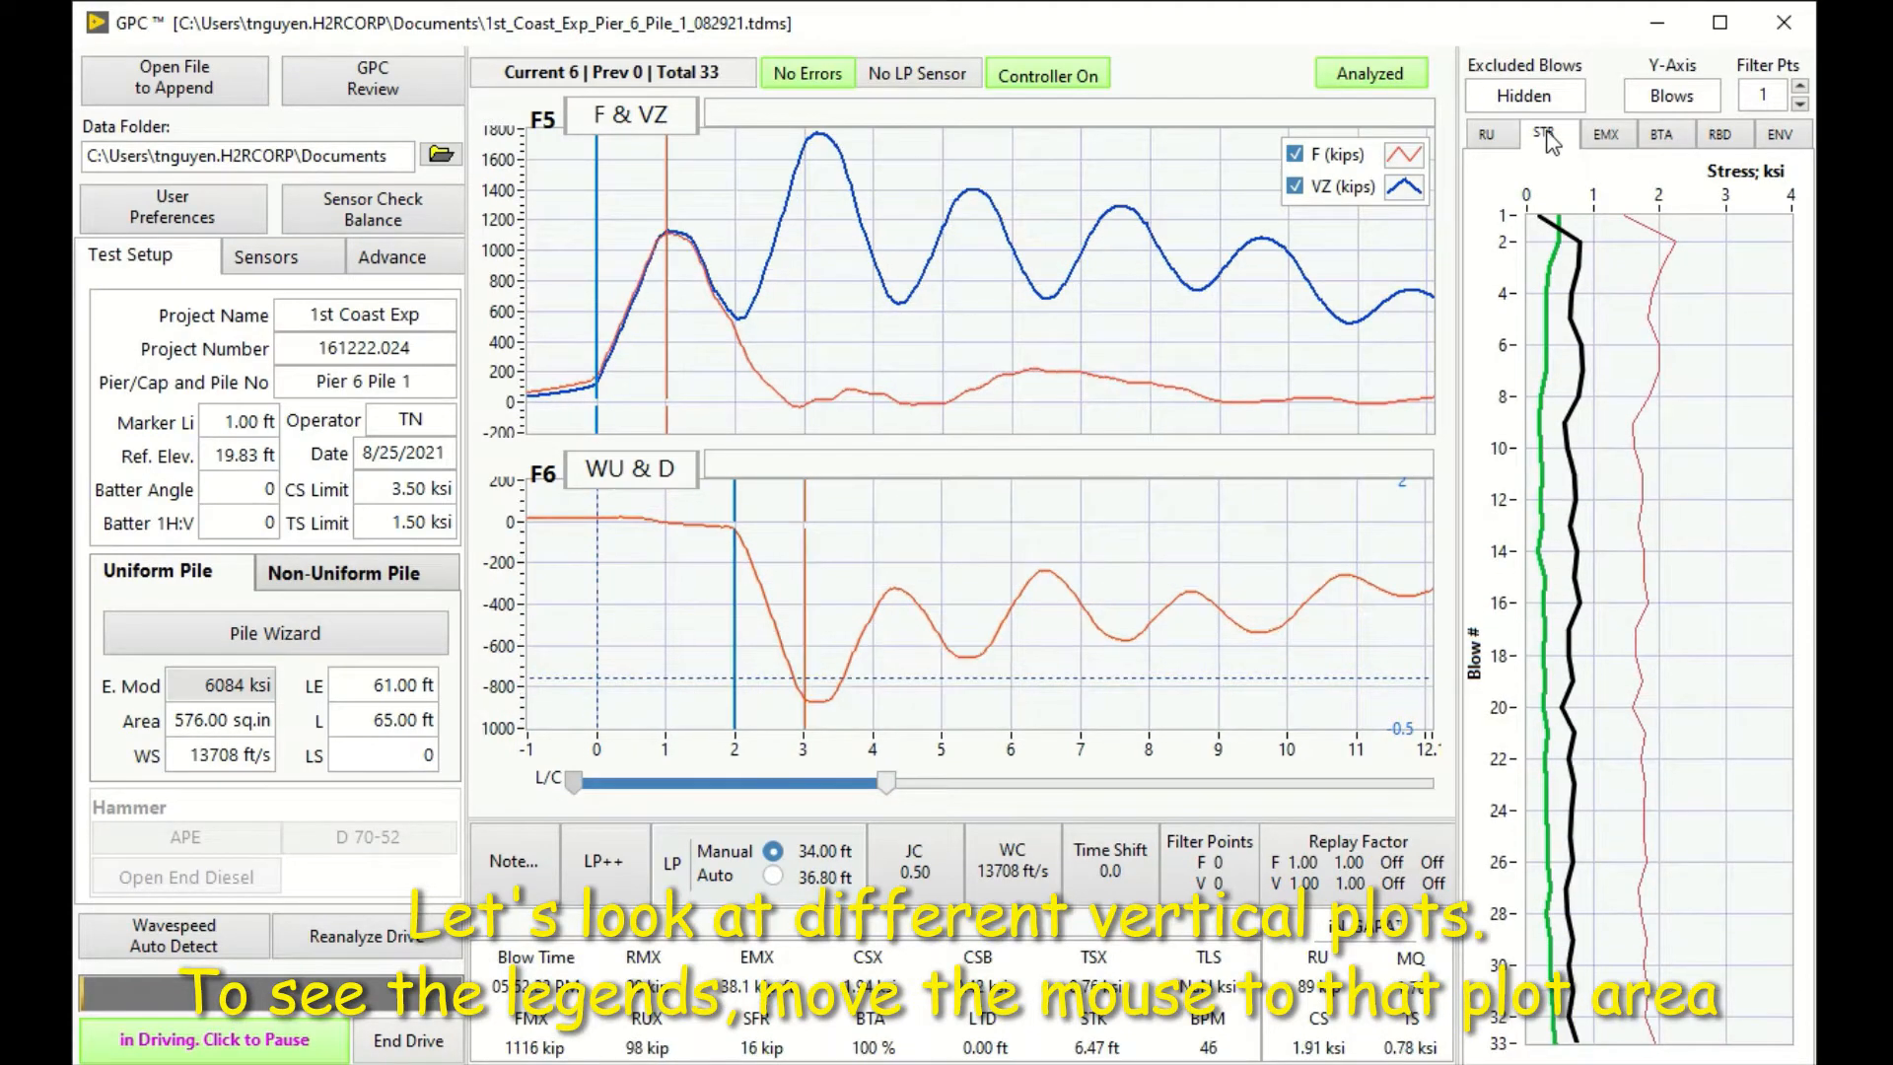
pyautogui.moveTo(1597, 304)
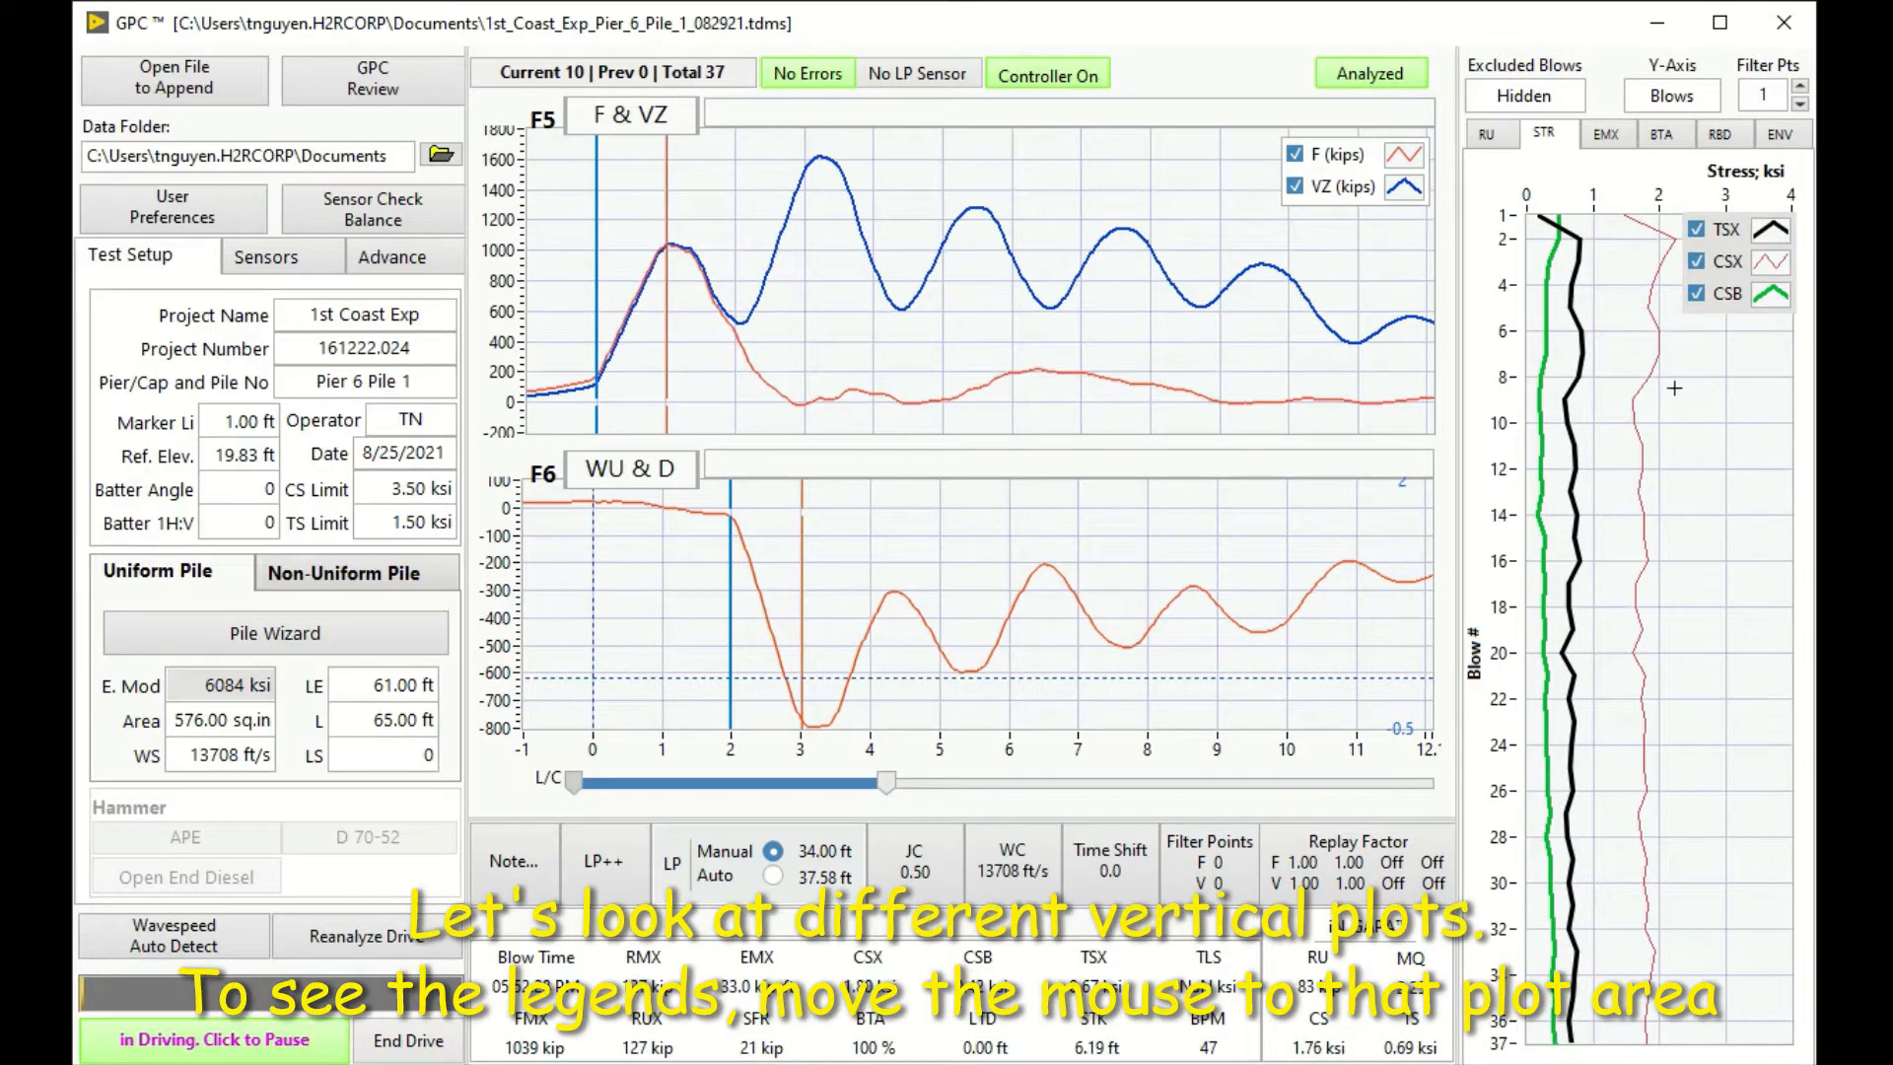
pyautogui.click(1606, 135)
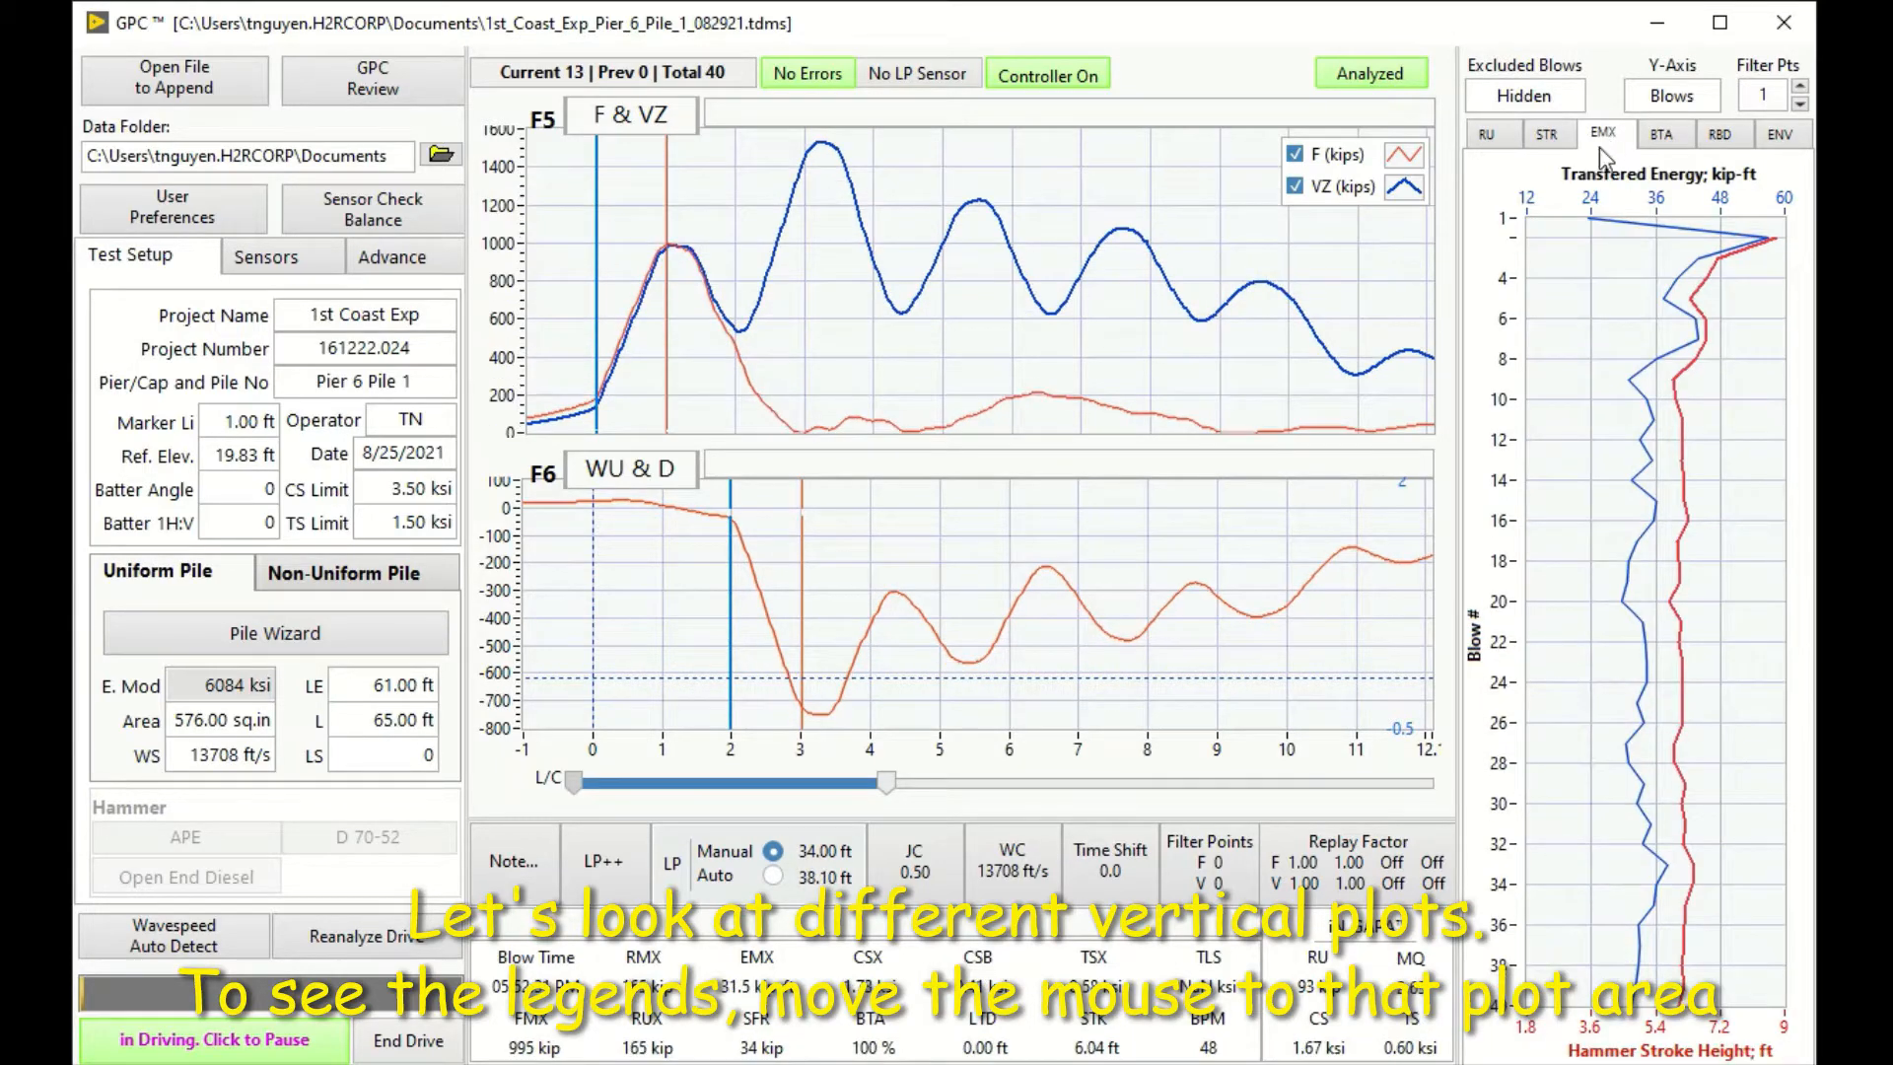
pyautogui.moveTo(1594, 414)
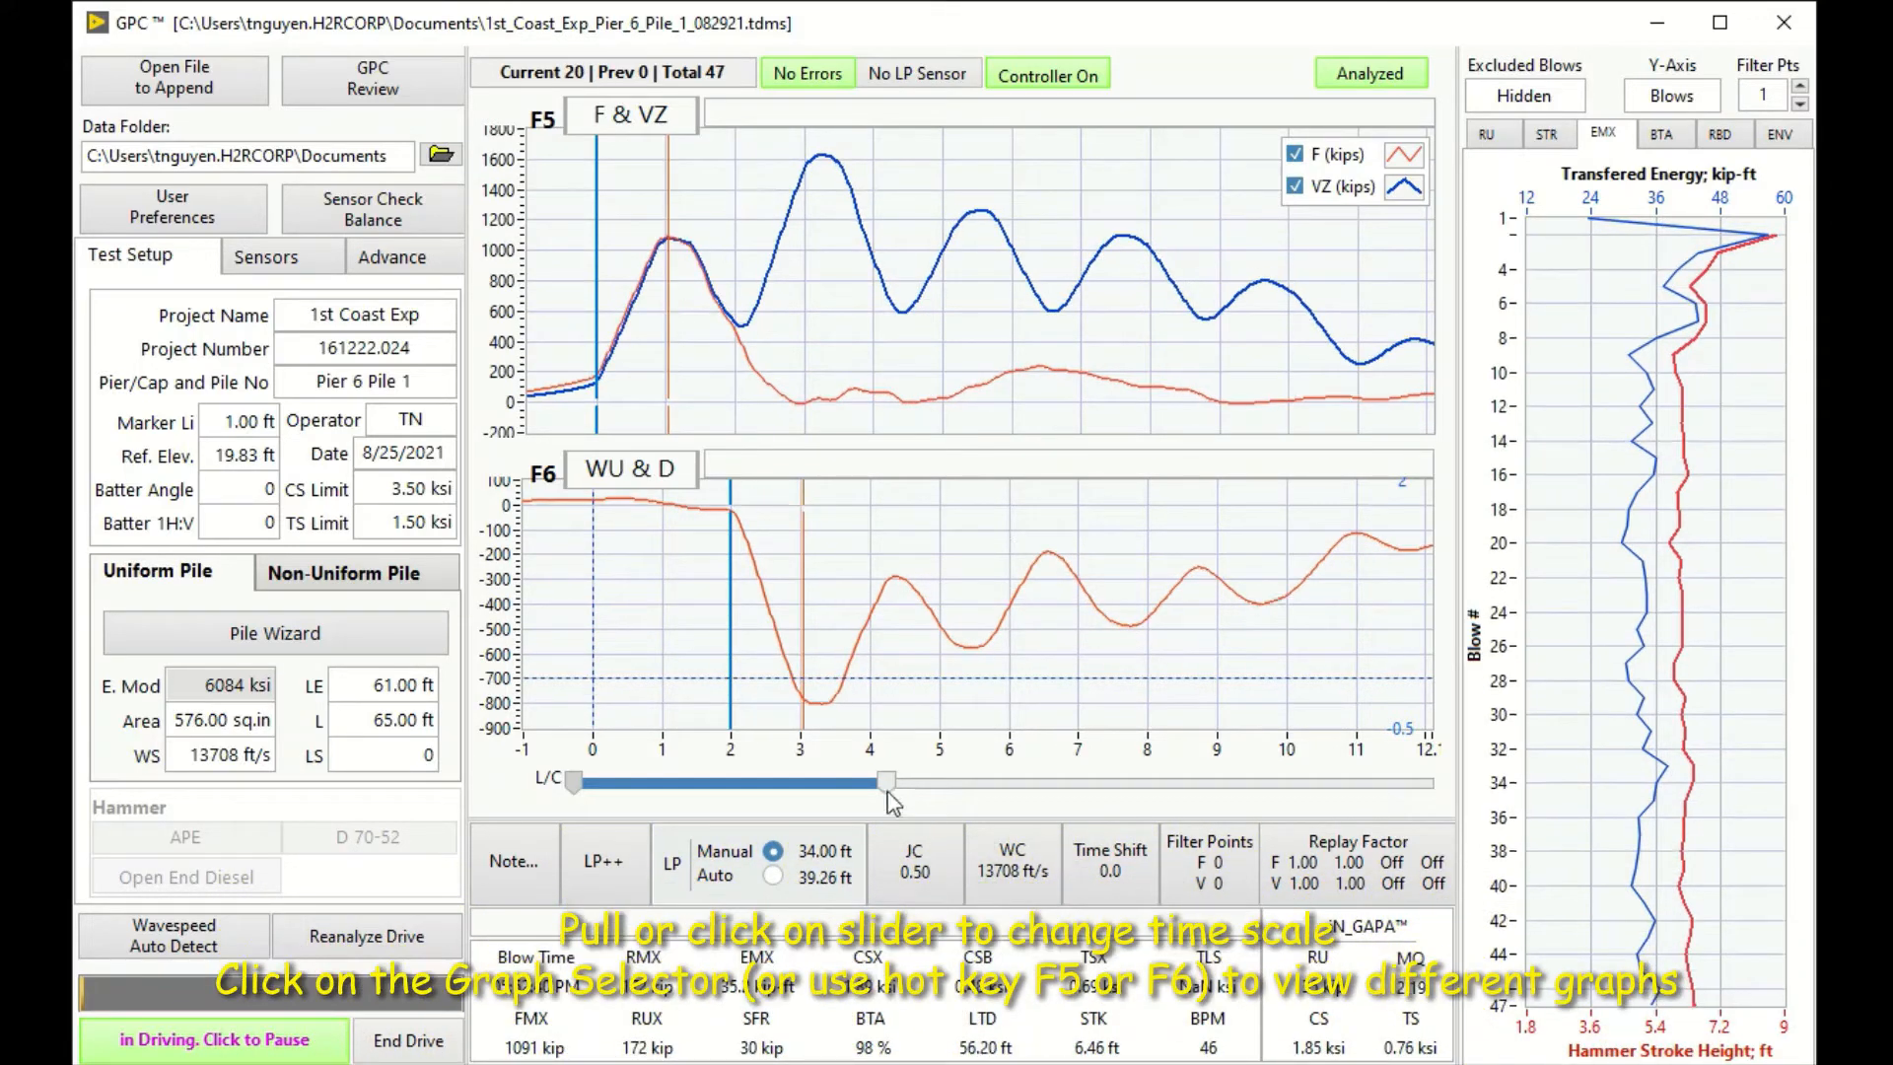
# - Shorten the time scale of the F5 and F6 graphs to end at about 6.4 L/c
pyautogui.moveTo(886, 780); pyautogui.dragTo(757, 783)
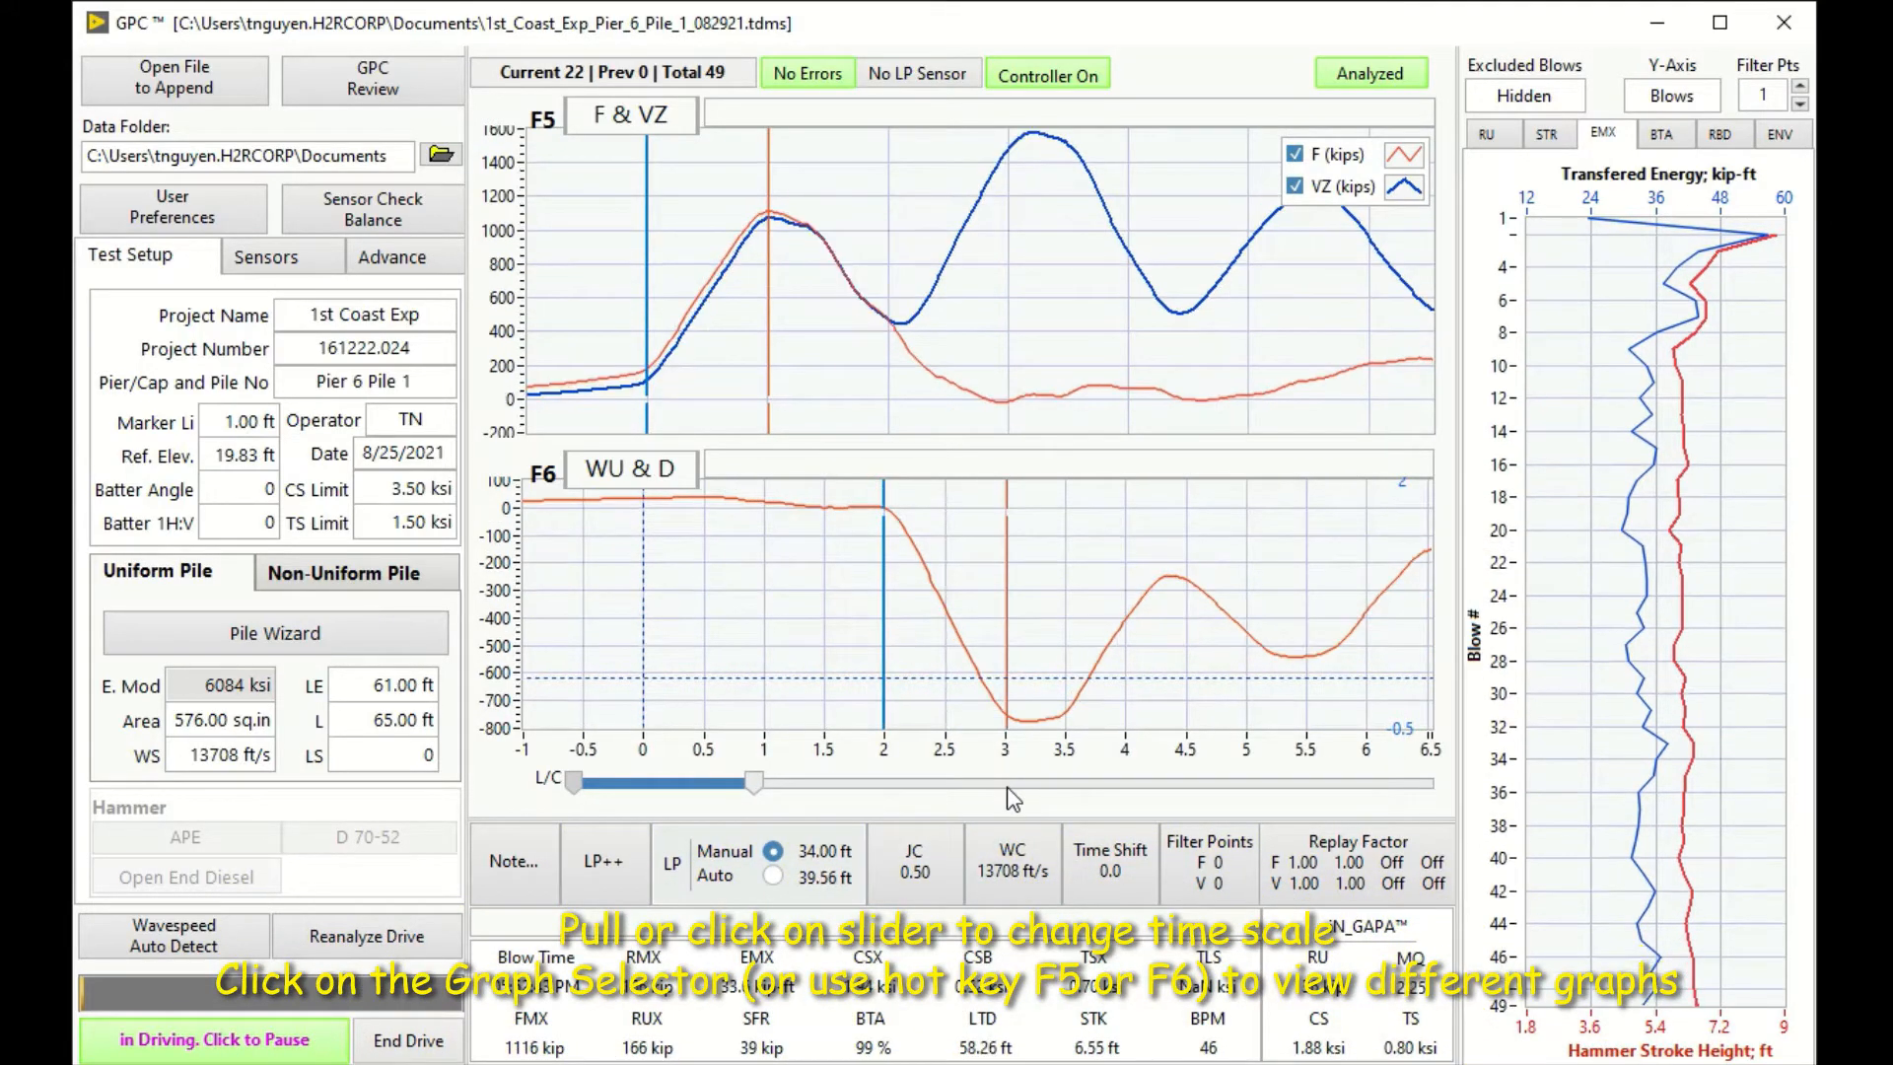
pyautogui.moveTo(756, 783); pyautogui.dragTo(750, 783)
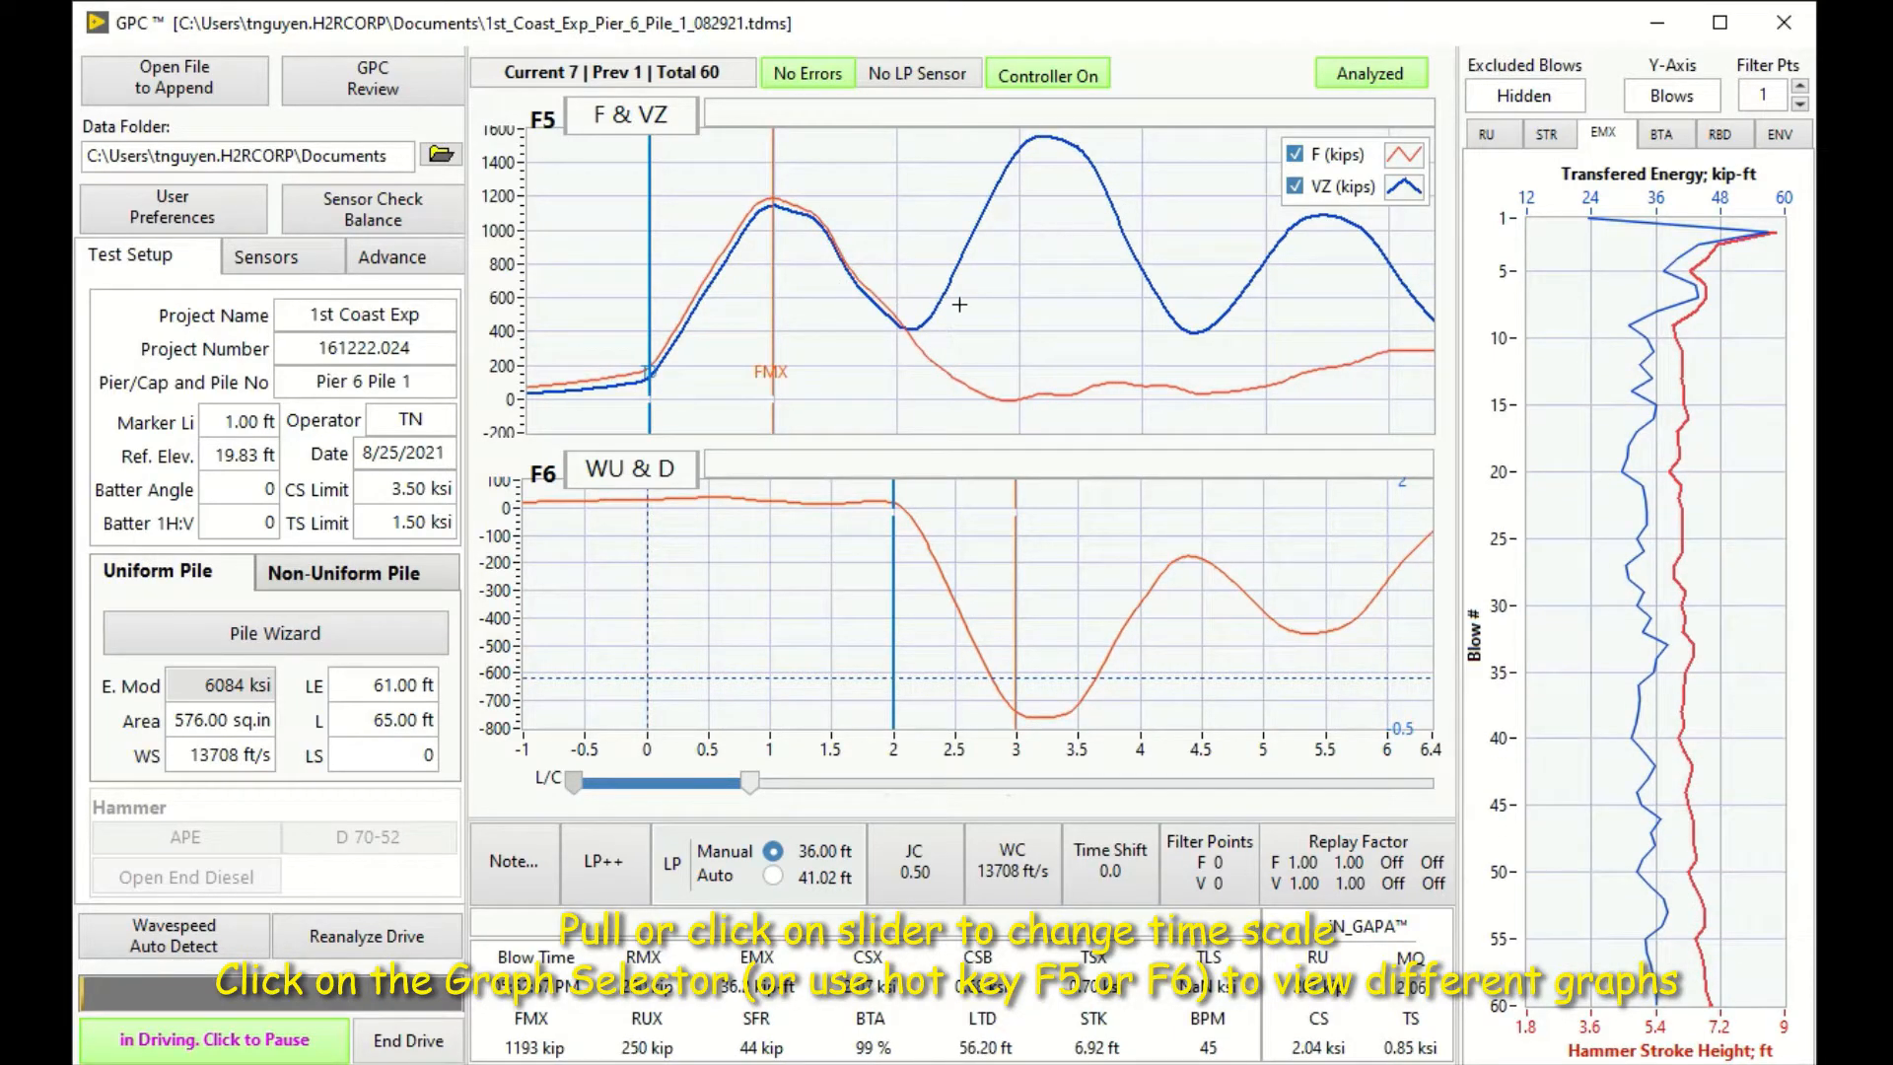
# - Switch graph F5 to F(i) and graph F6 to VZ(i) to view the individual sensor signals
pyautogui.click(631, 115)
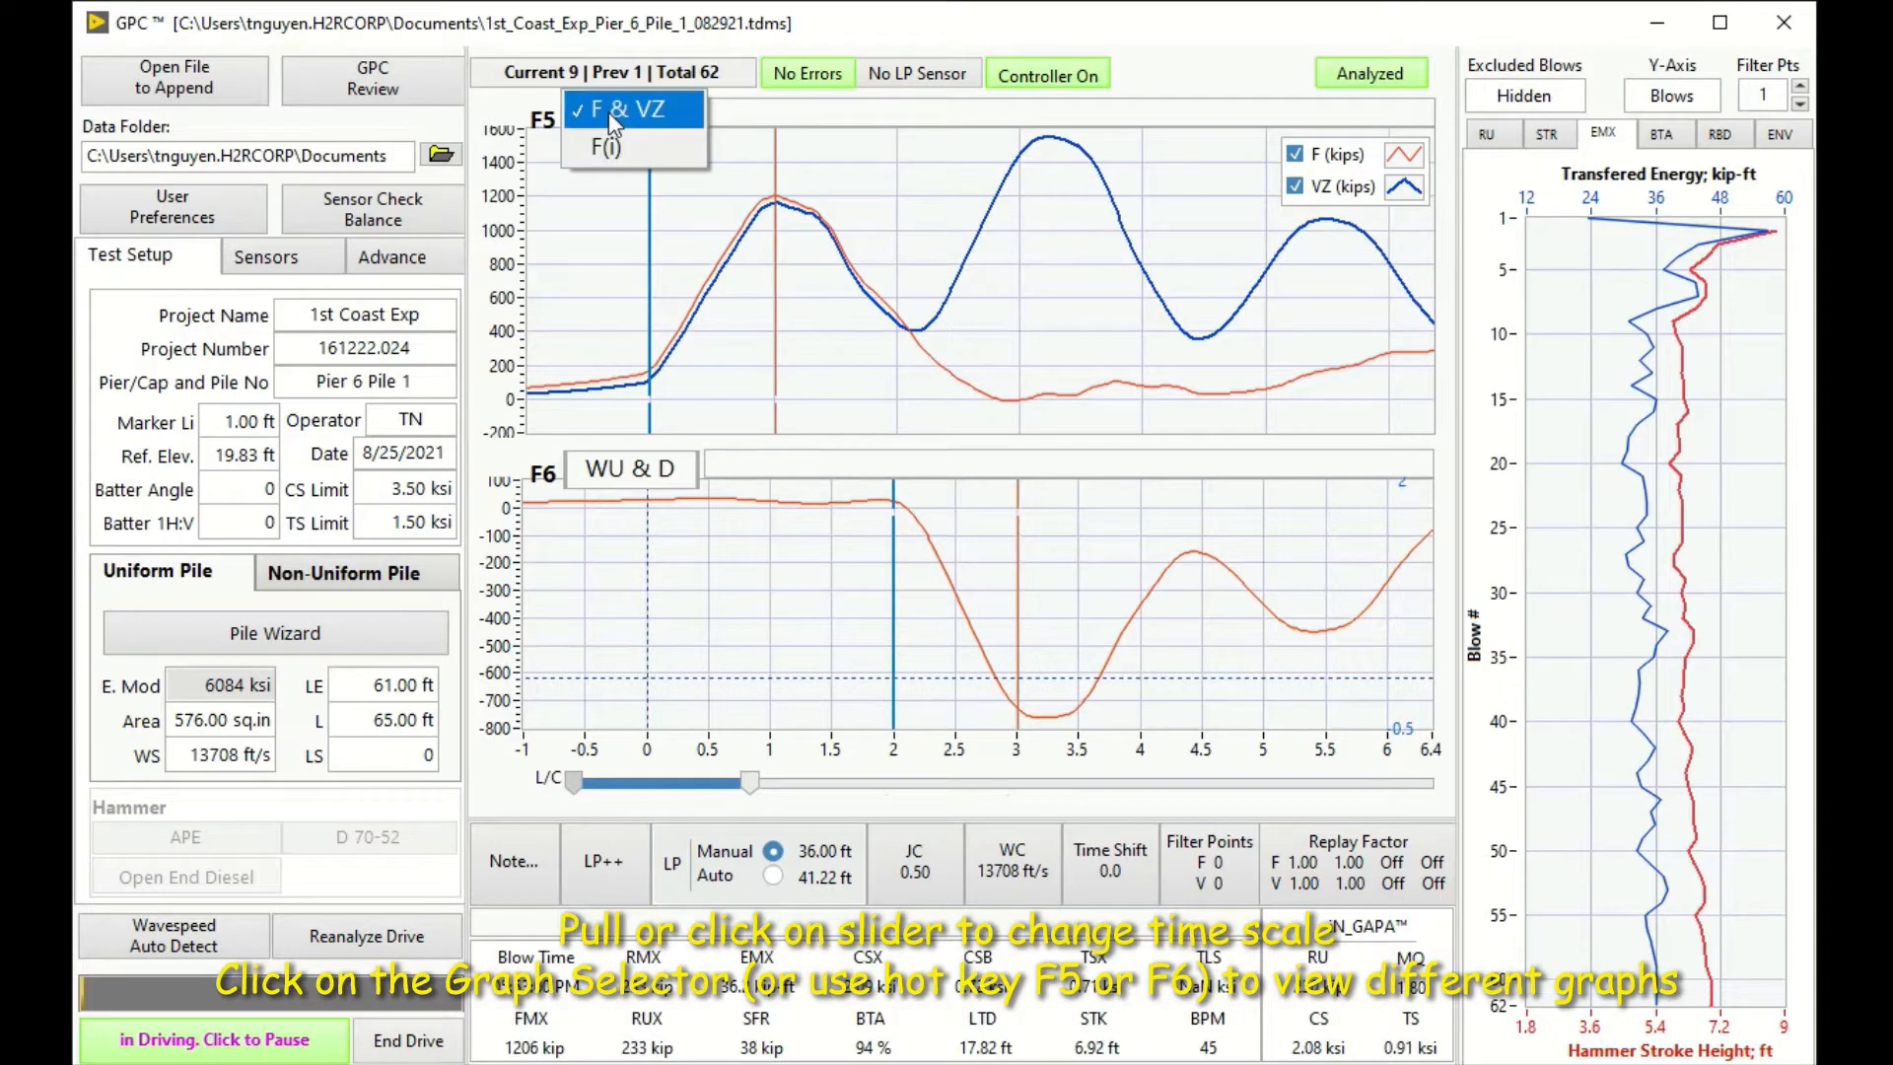
pyautogui.click(606, 147)
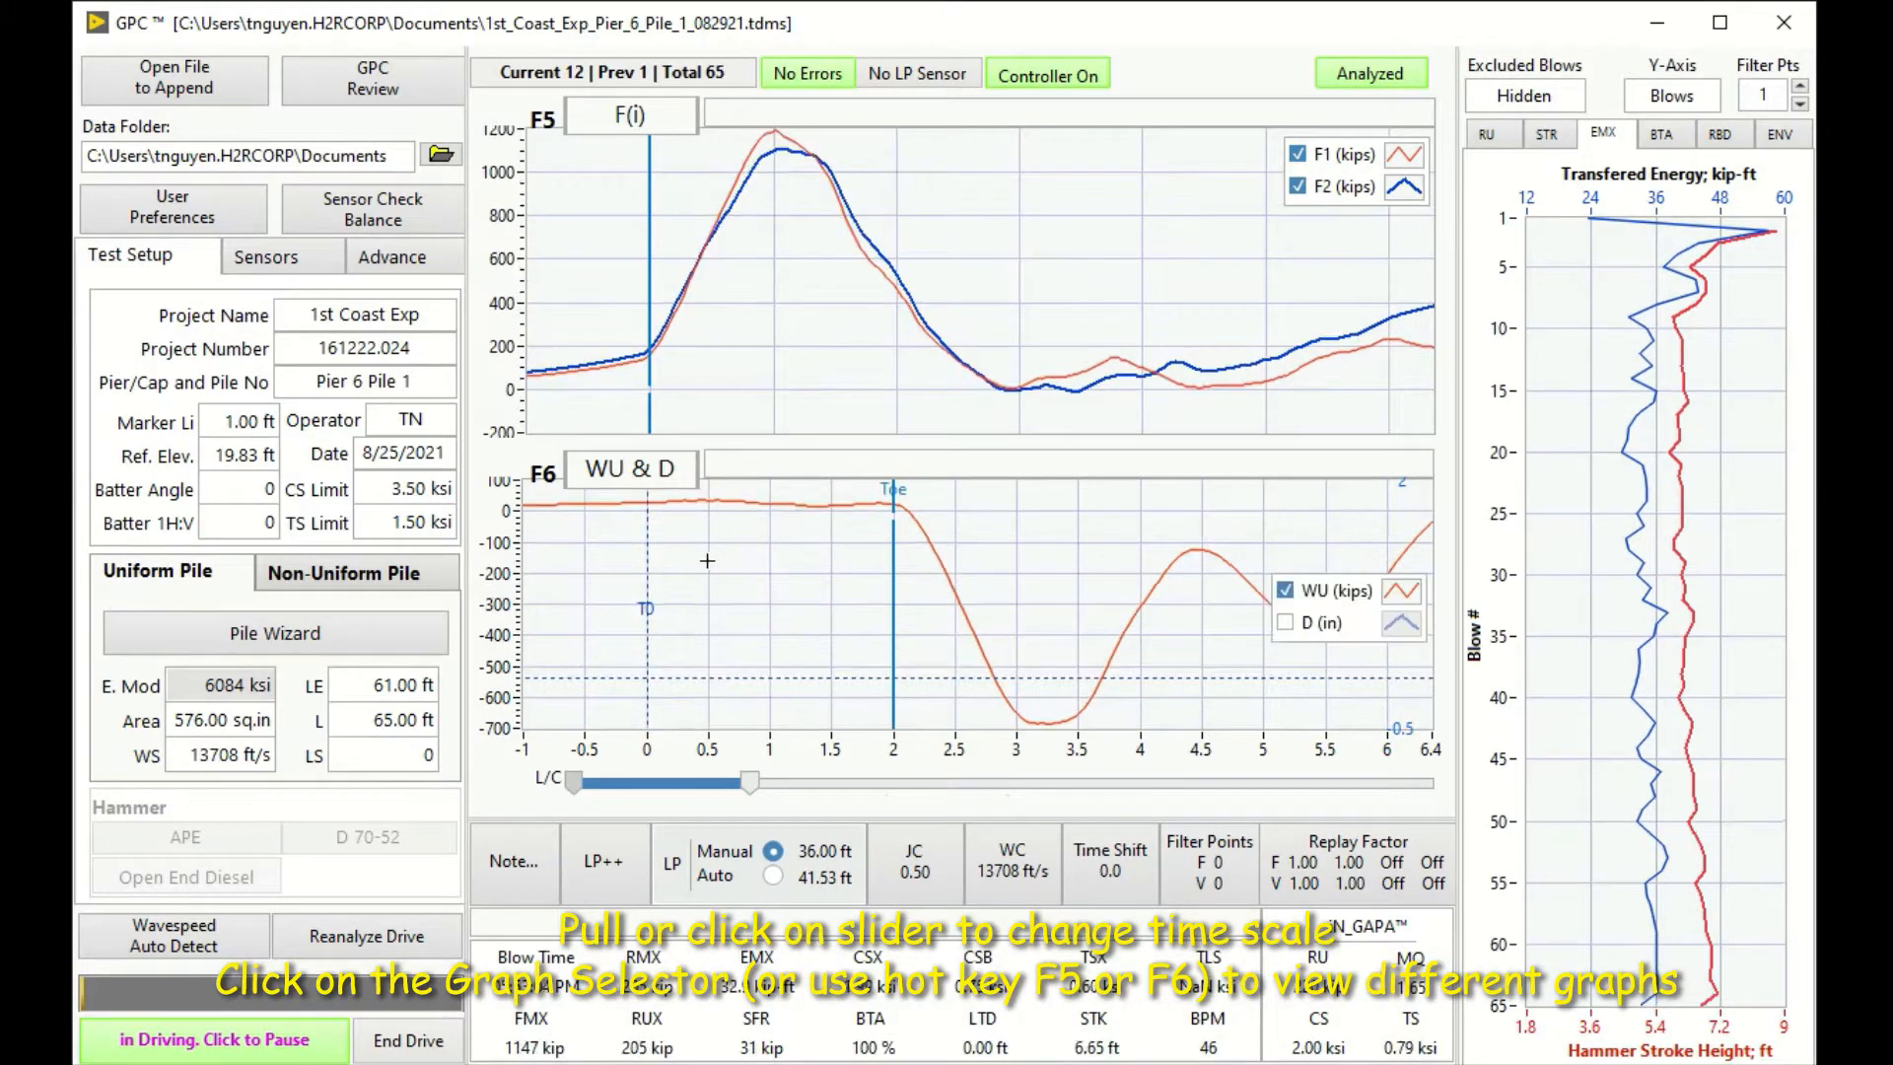
pyautogui.click(631, 469)
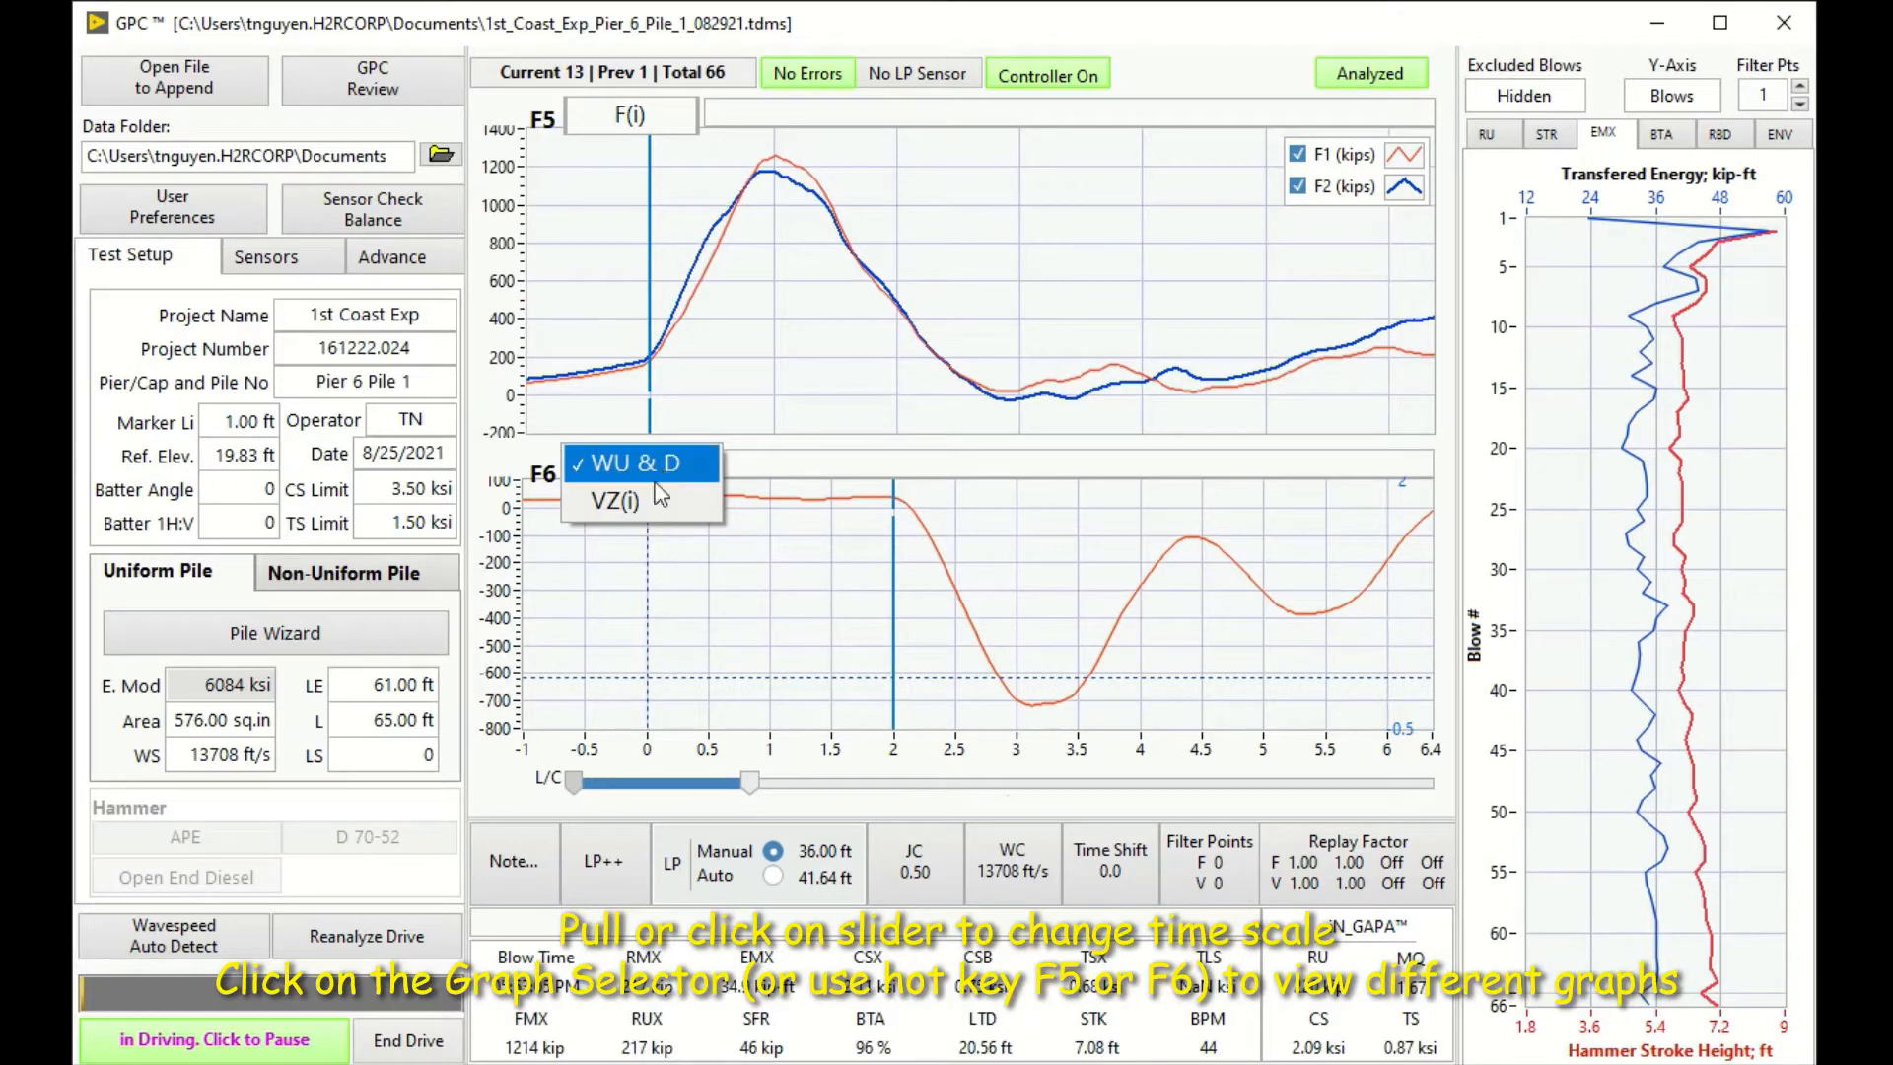
pyautogui.click(638, 501)
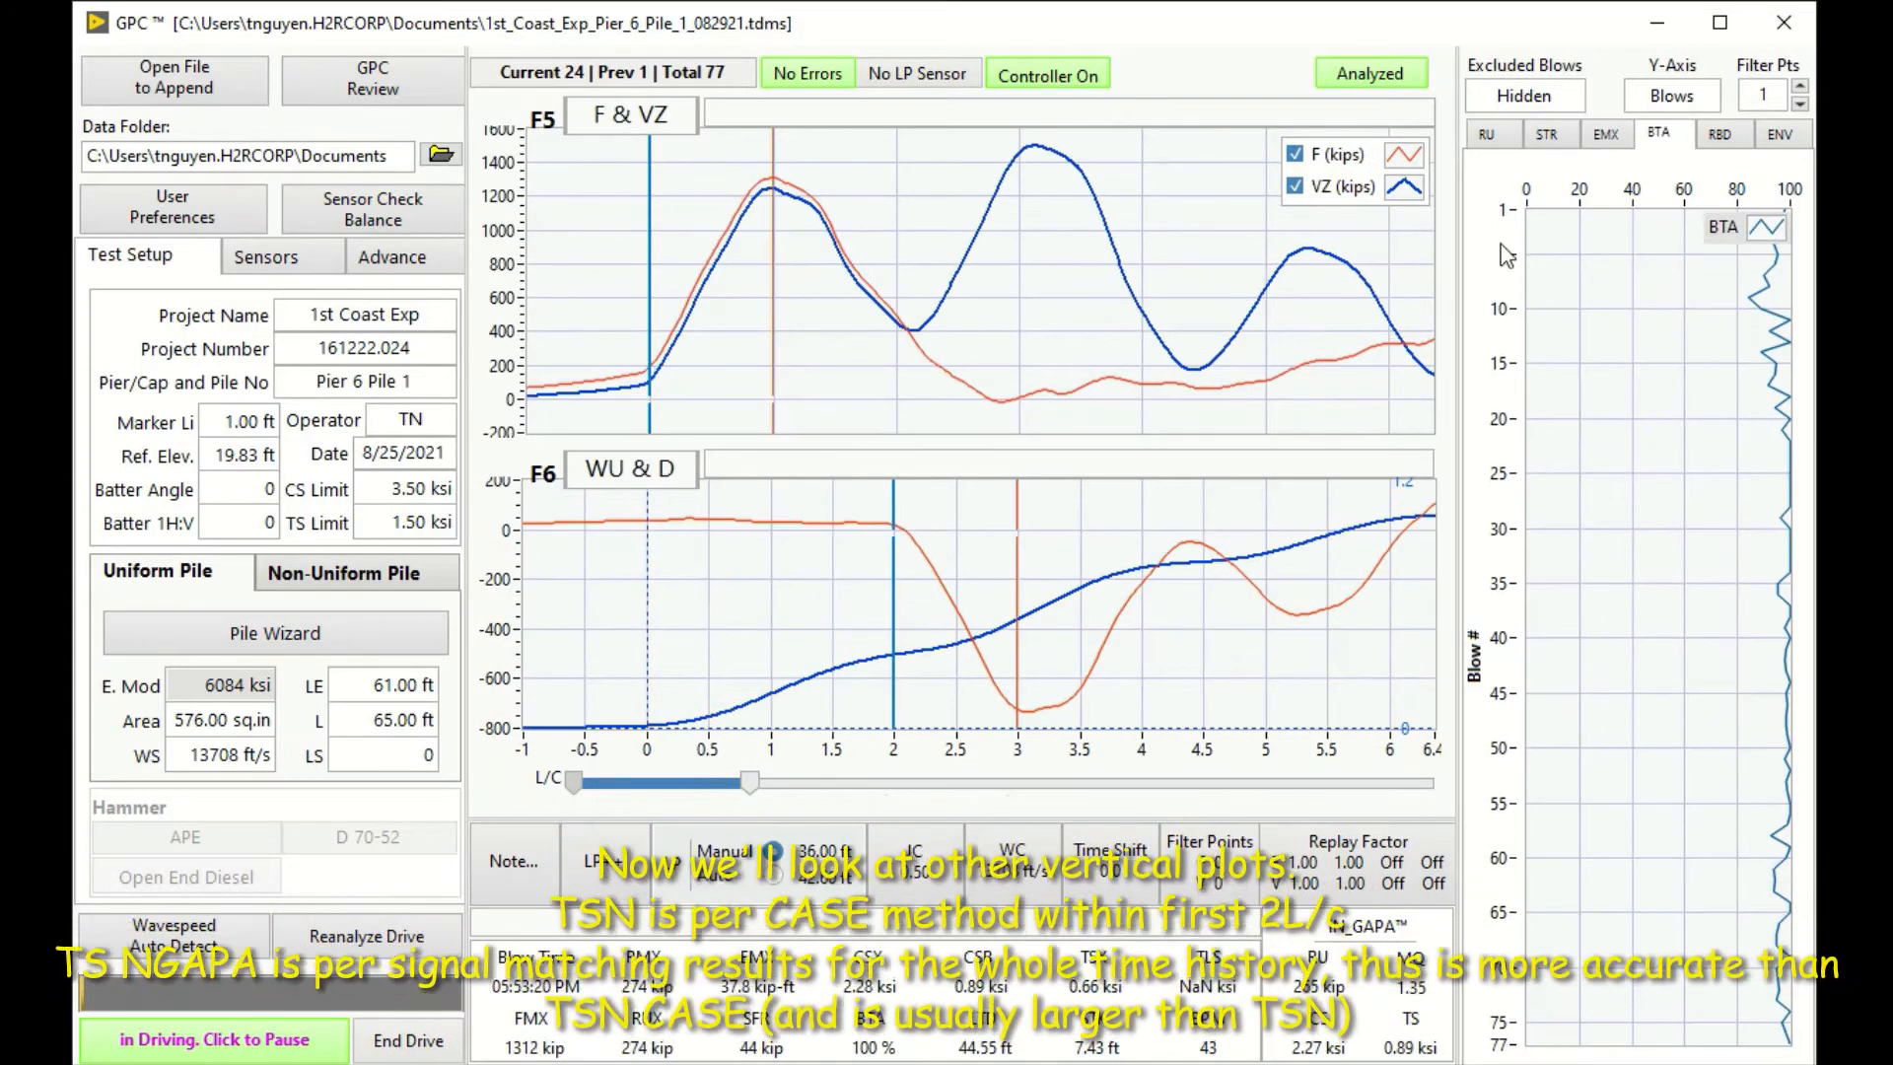
# - Show the vertical envelope plot of stress and unit side shear
pyautogui.click(1780, 141)
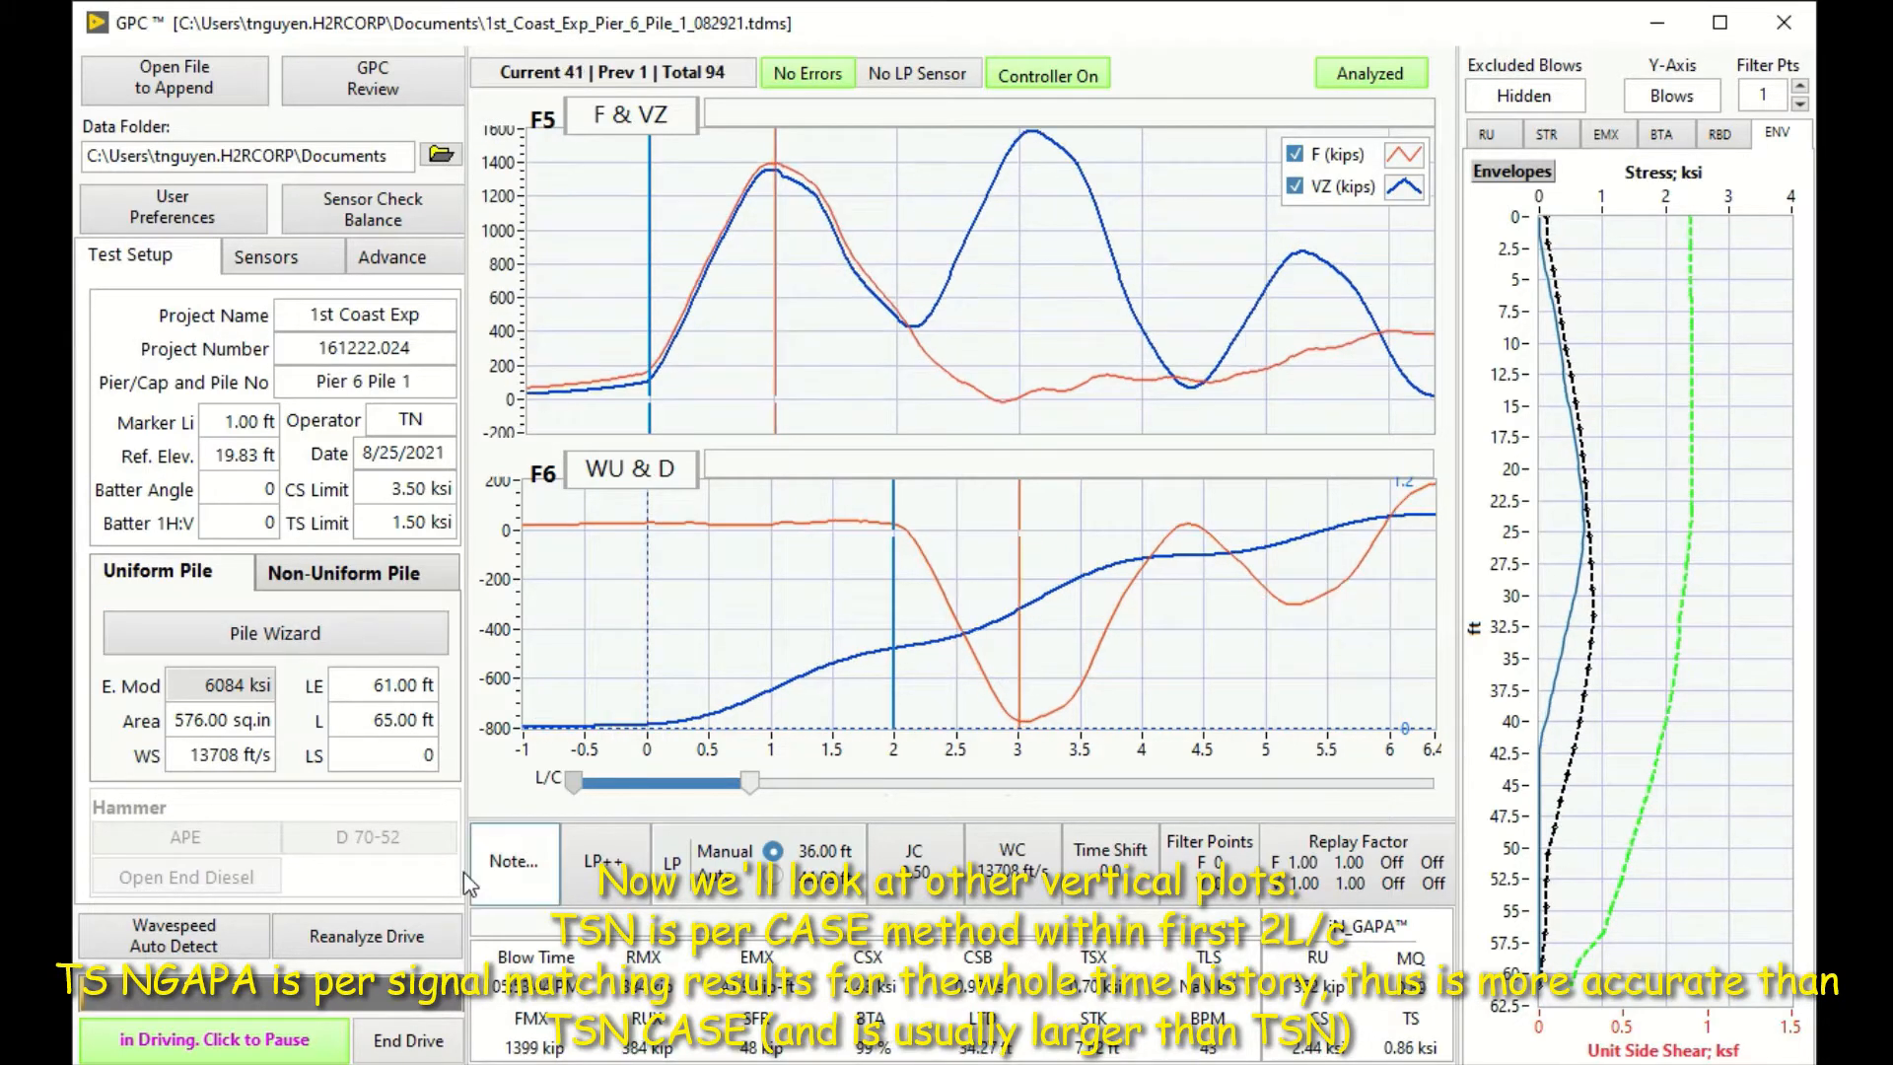
# - Pause the drive and add a "Removed Template" drive note
pyautogui.click(330, 1023)
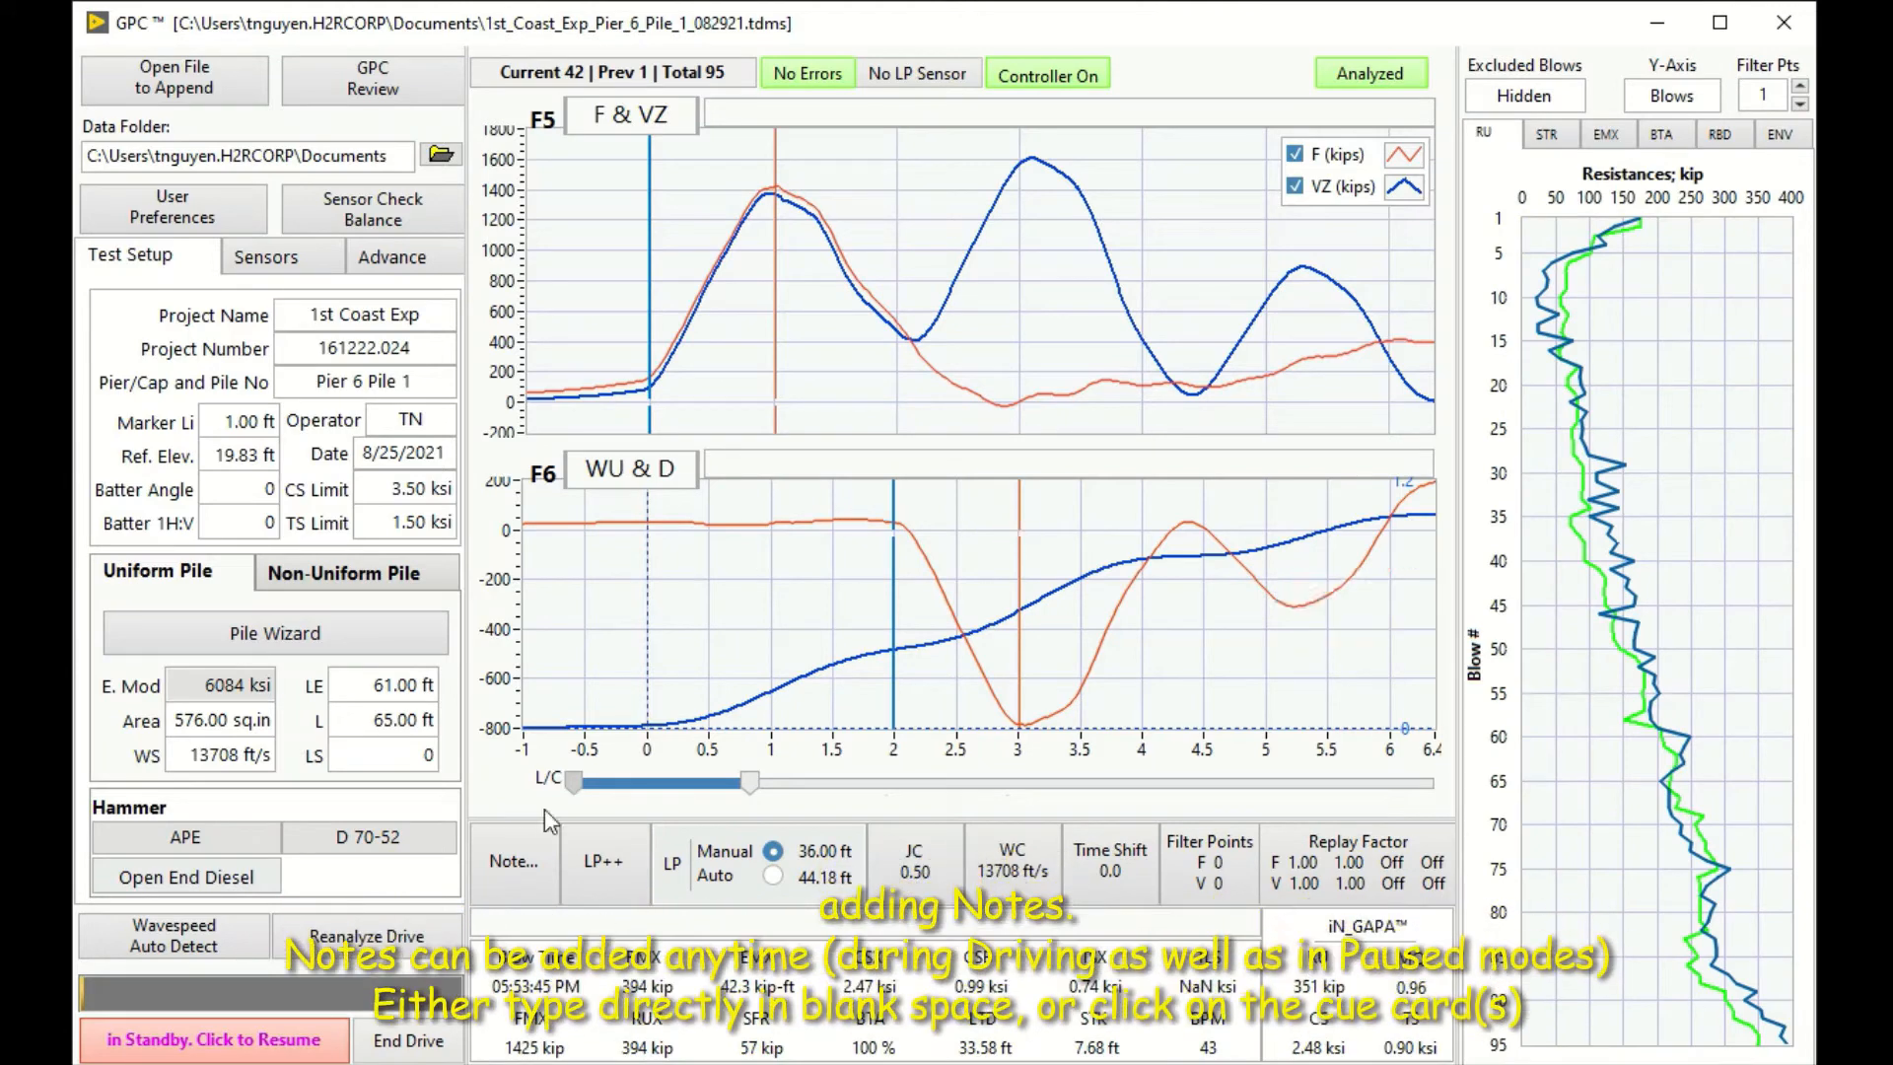
pyautogui.click(524, 860)
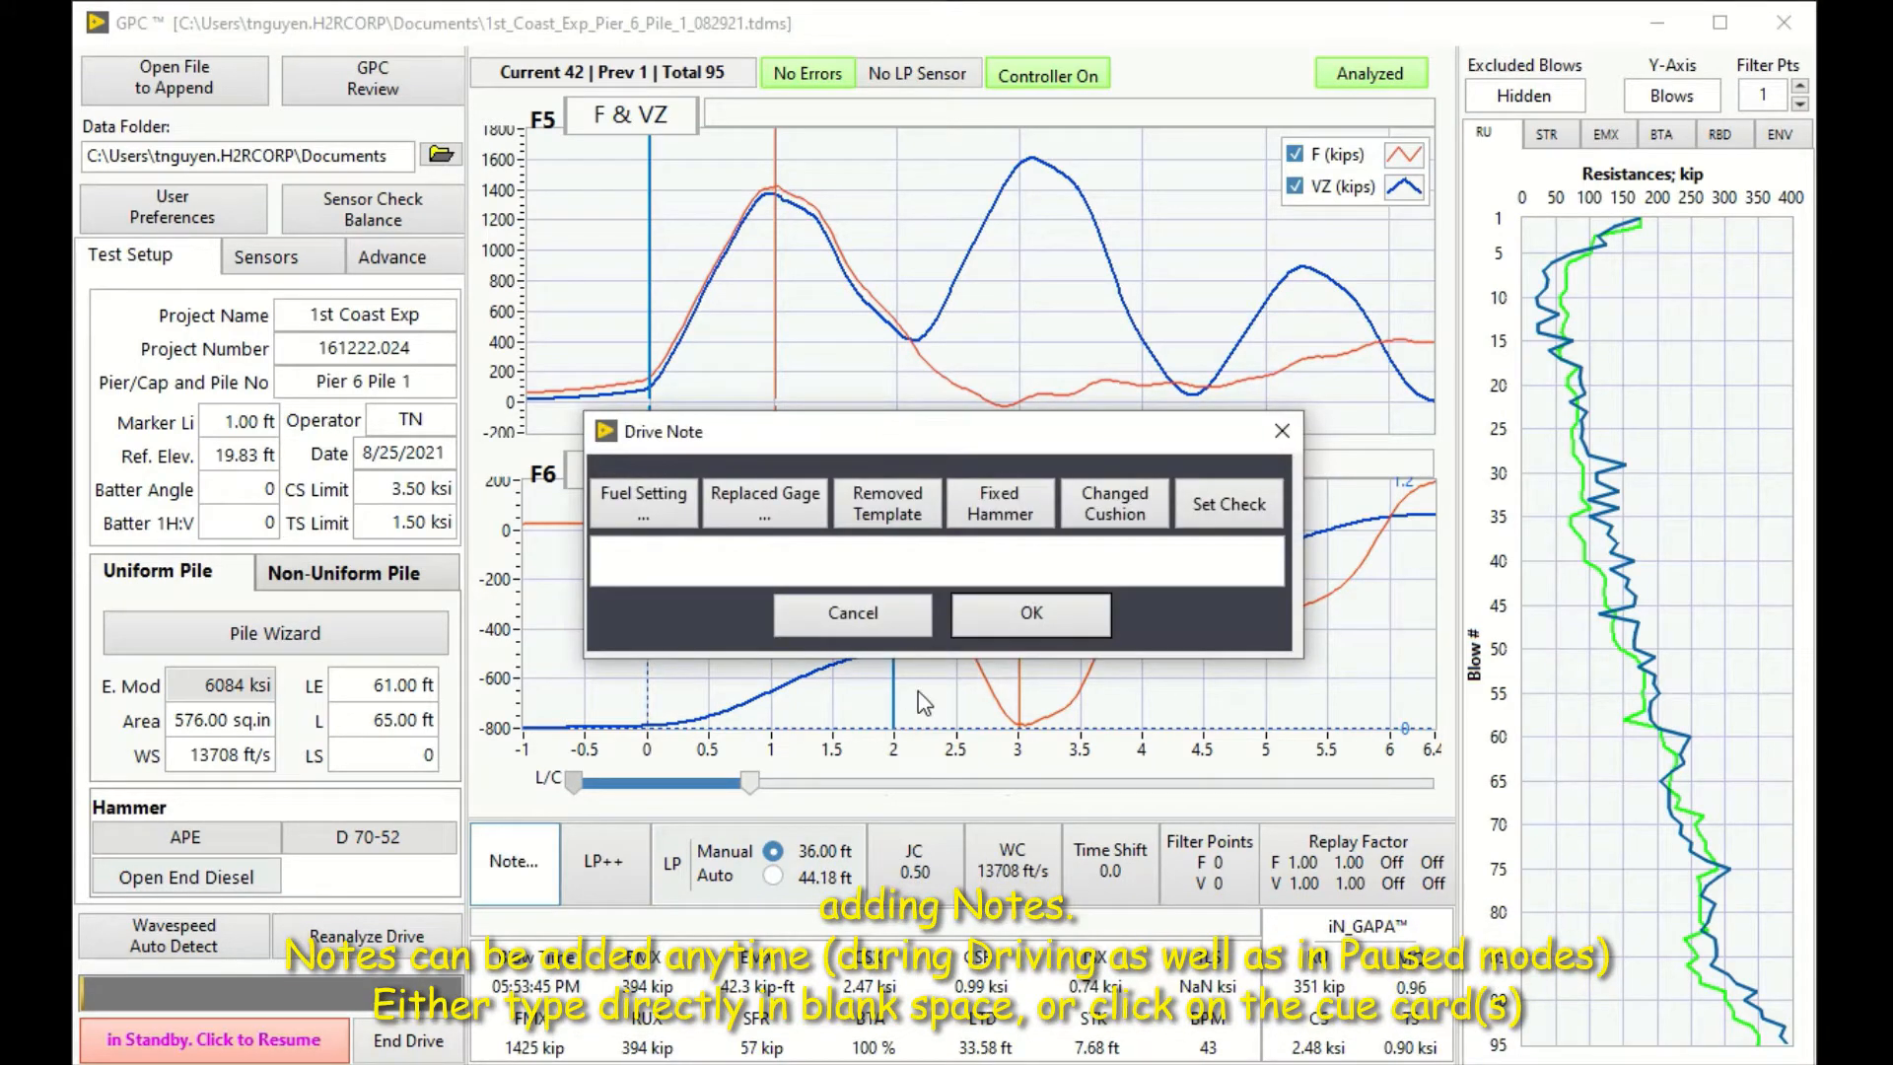
pyautogui.click(905, 506)
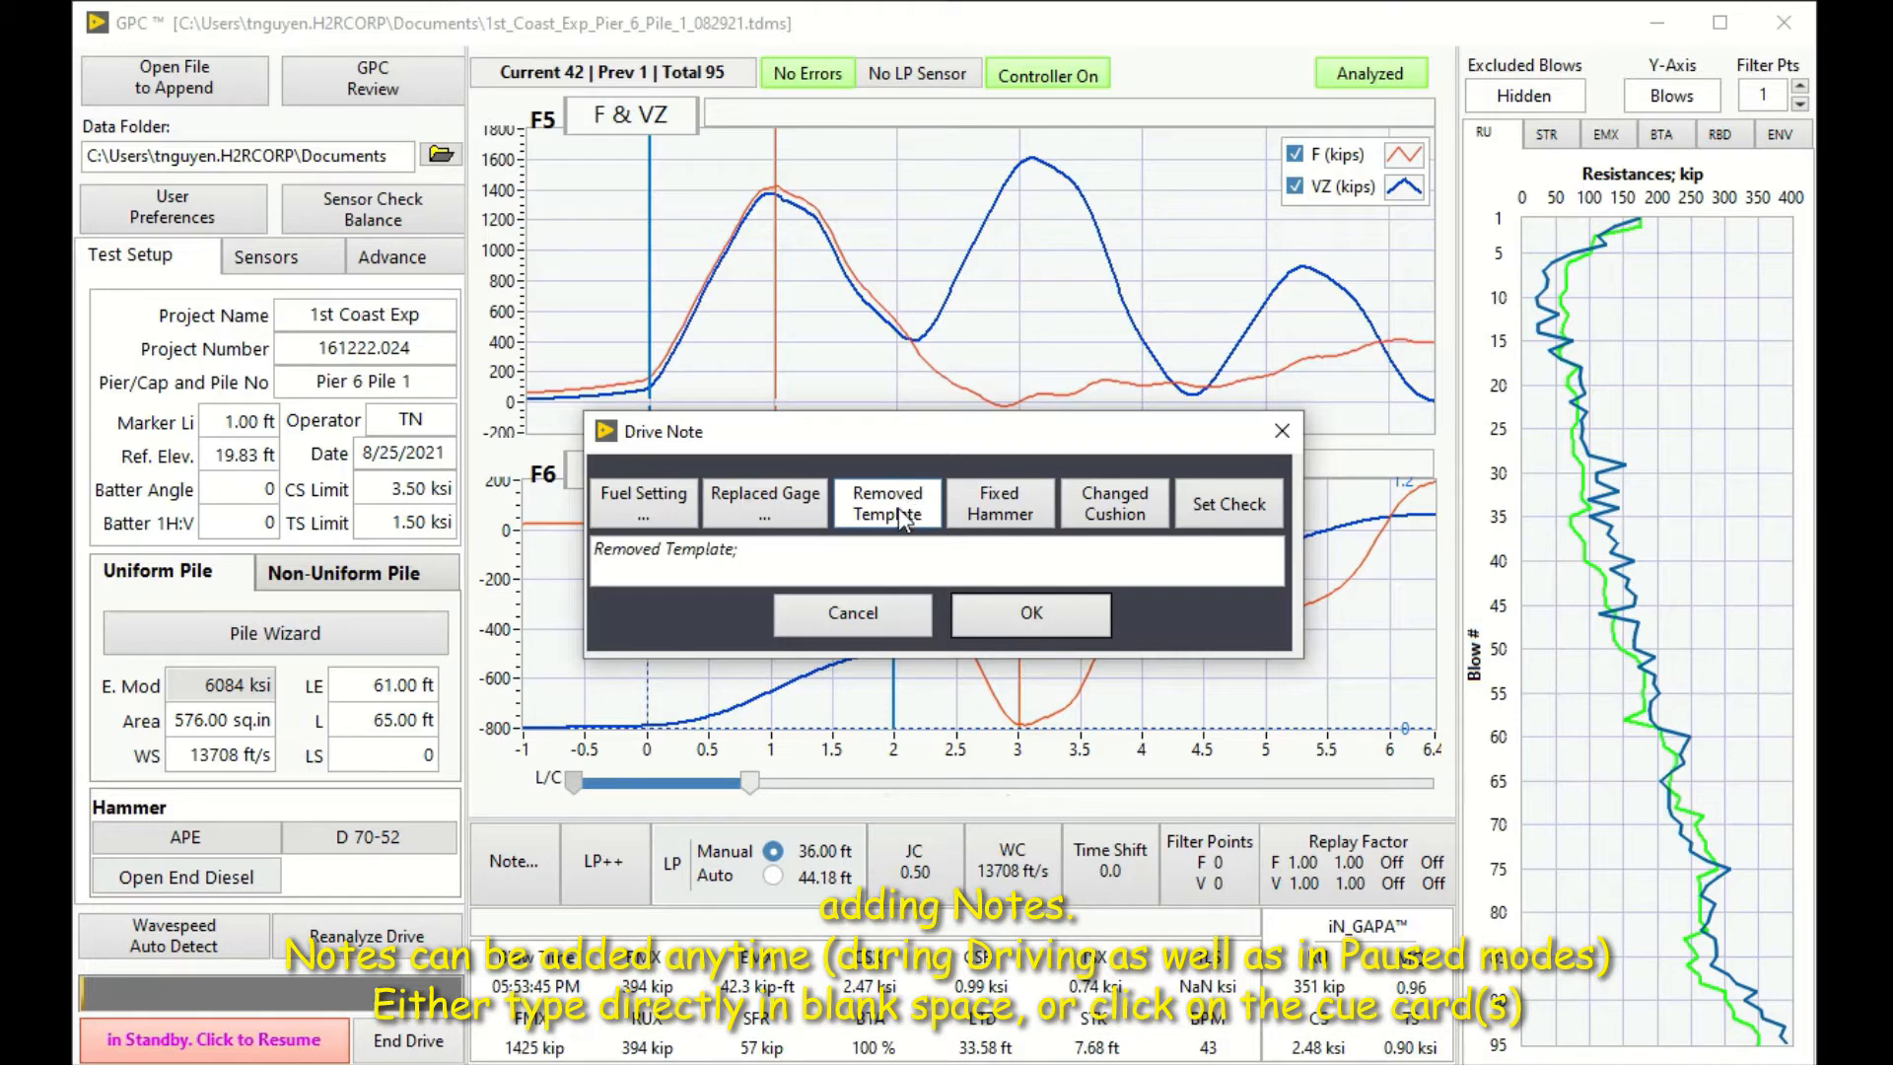
pyautogui.click(1011, 623)
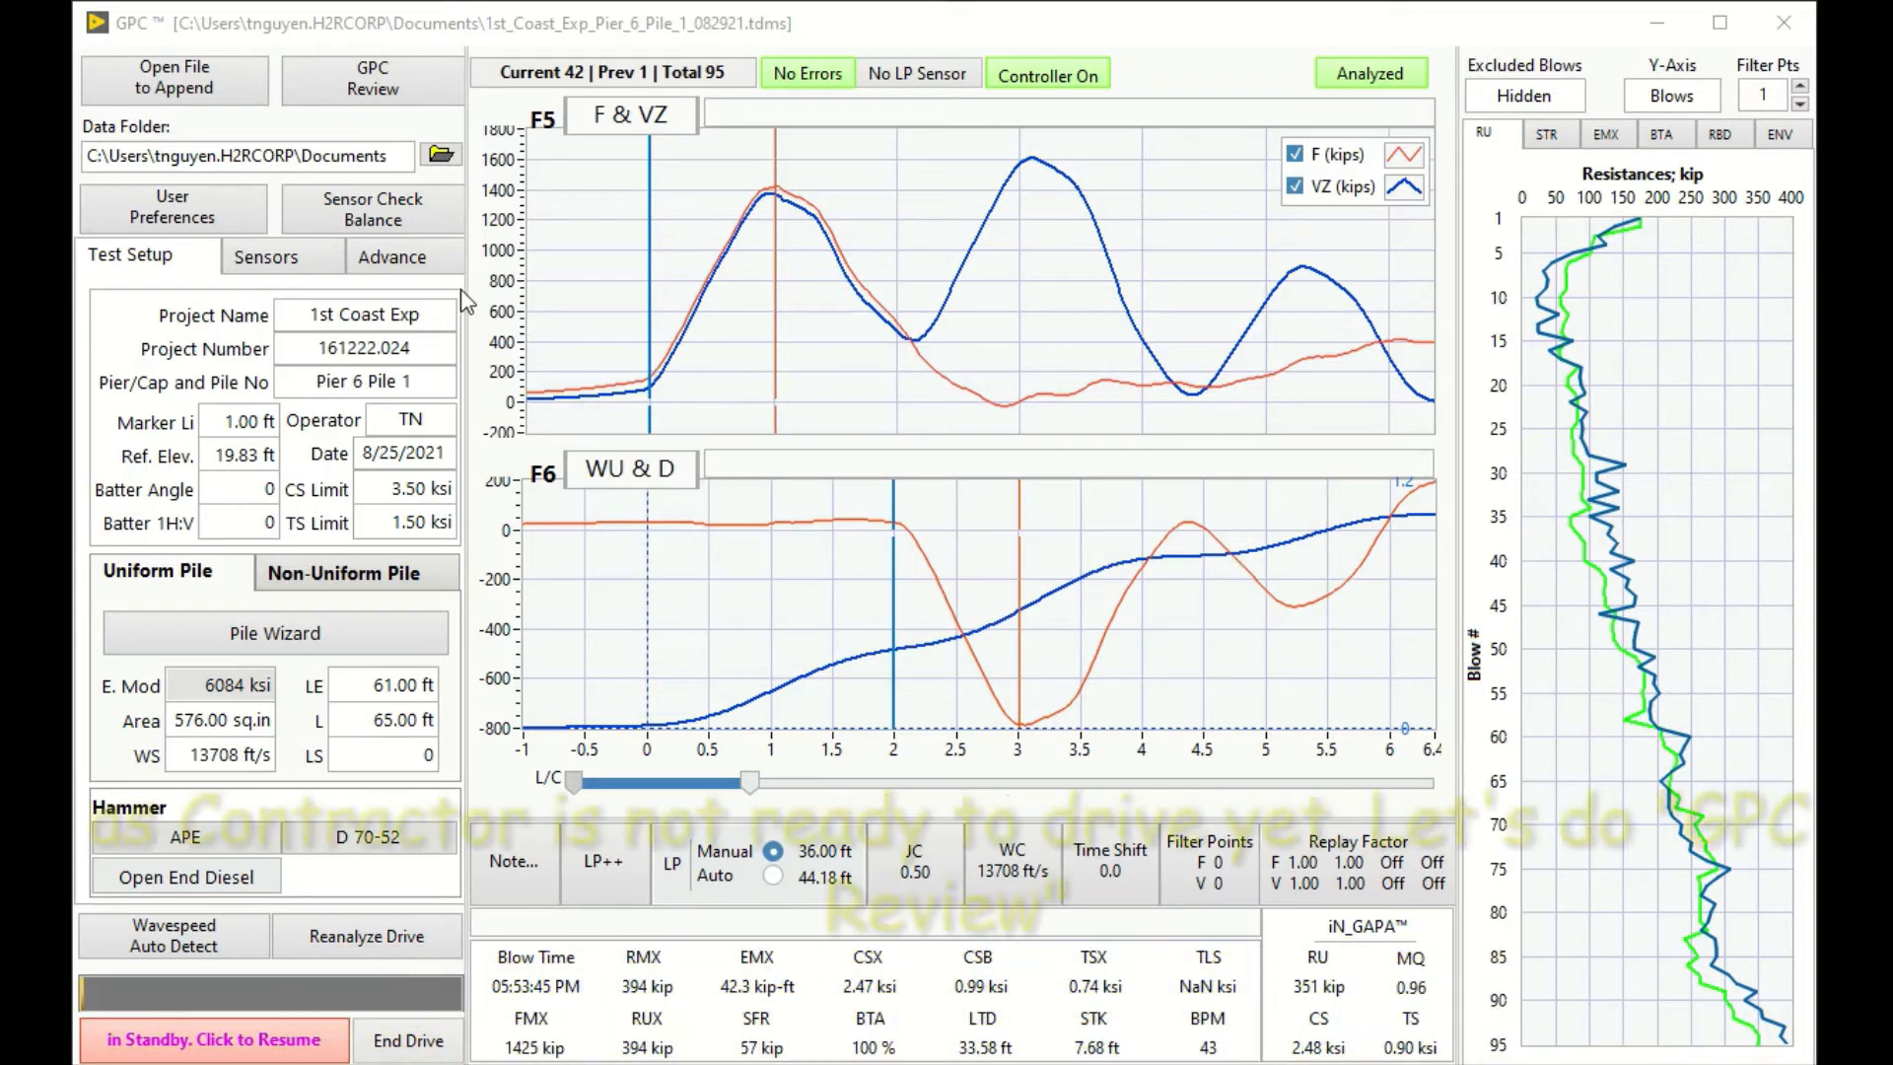
# - Open the drive in GPC Review and view blows along the resistance plot, including blows 18 and 68
pyautogui.click(393, 95)
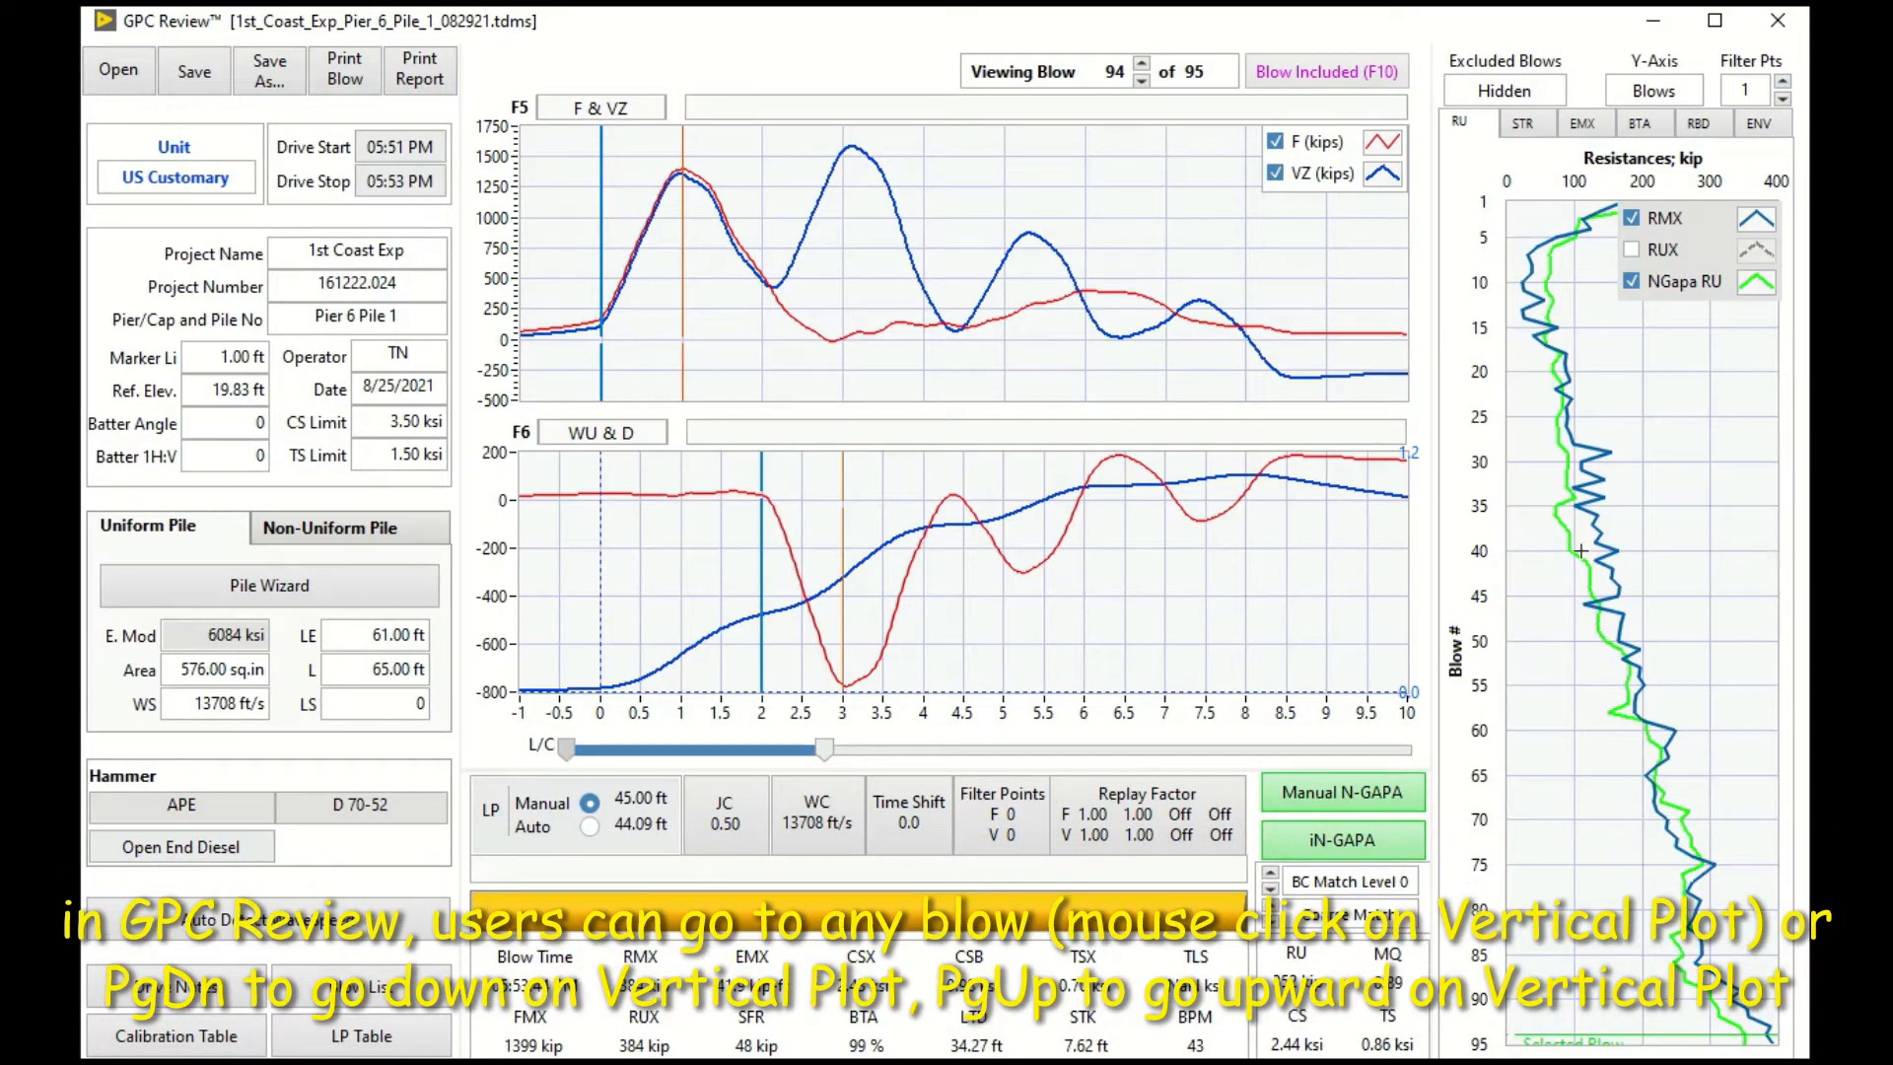
pyautogui.click(1555, 357)
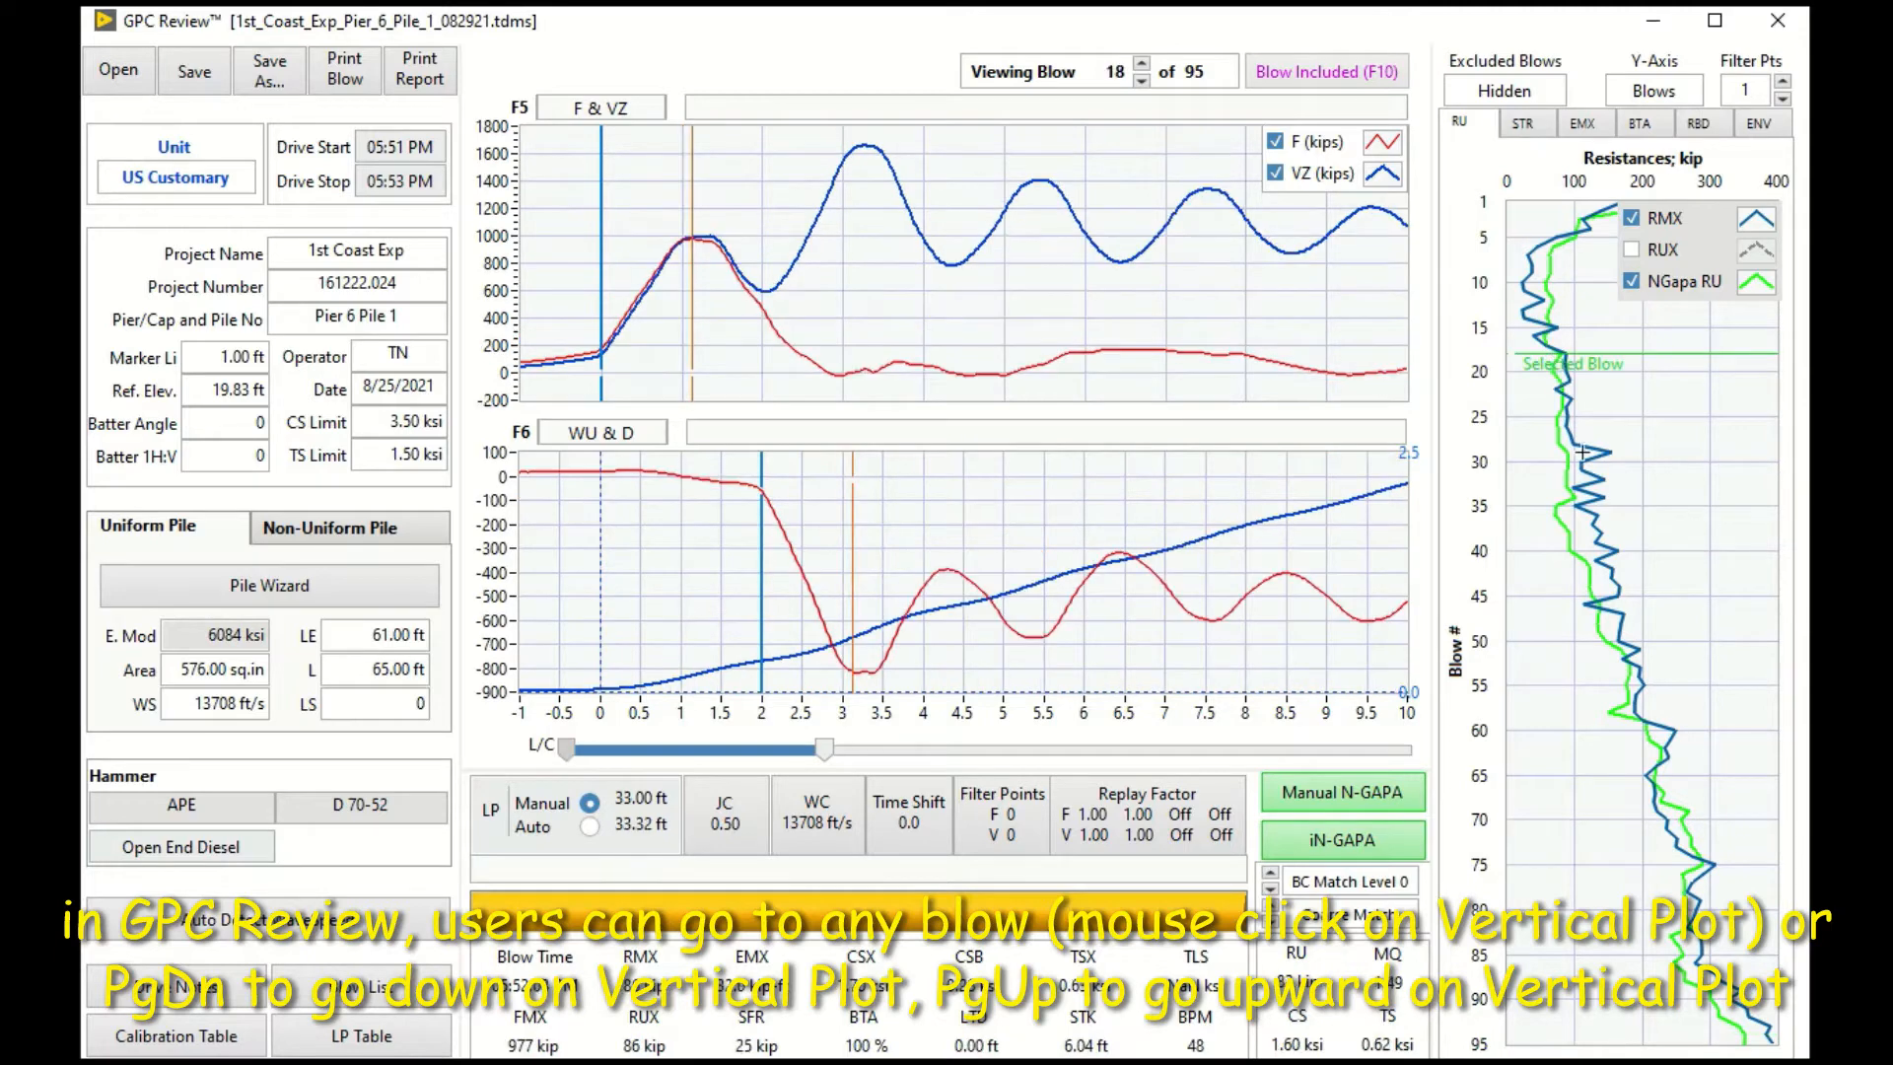
pyautogui.click(1562, 542)
pyautogui.click(1617, 803)
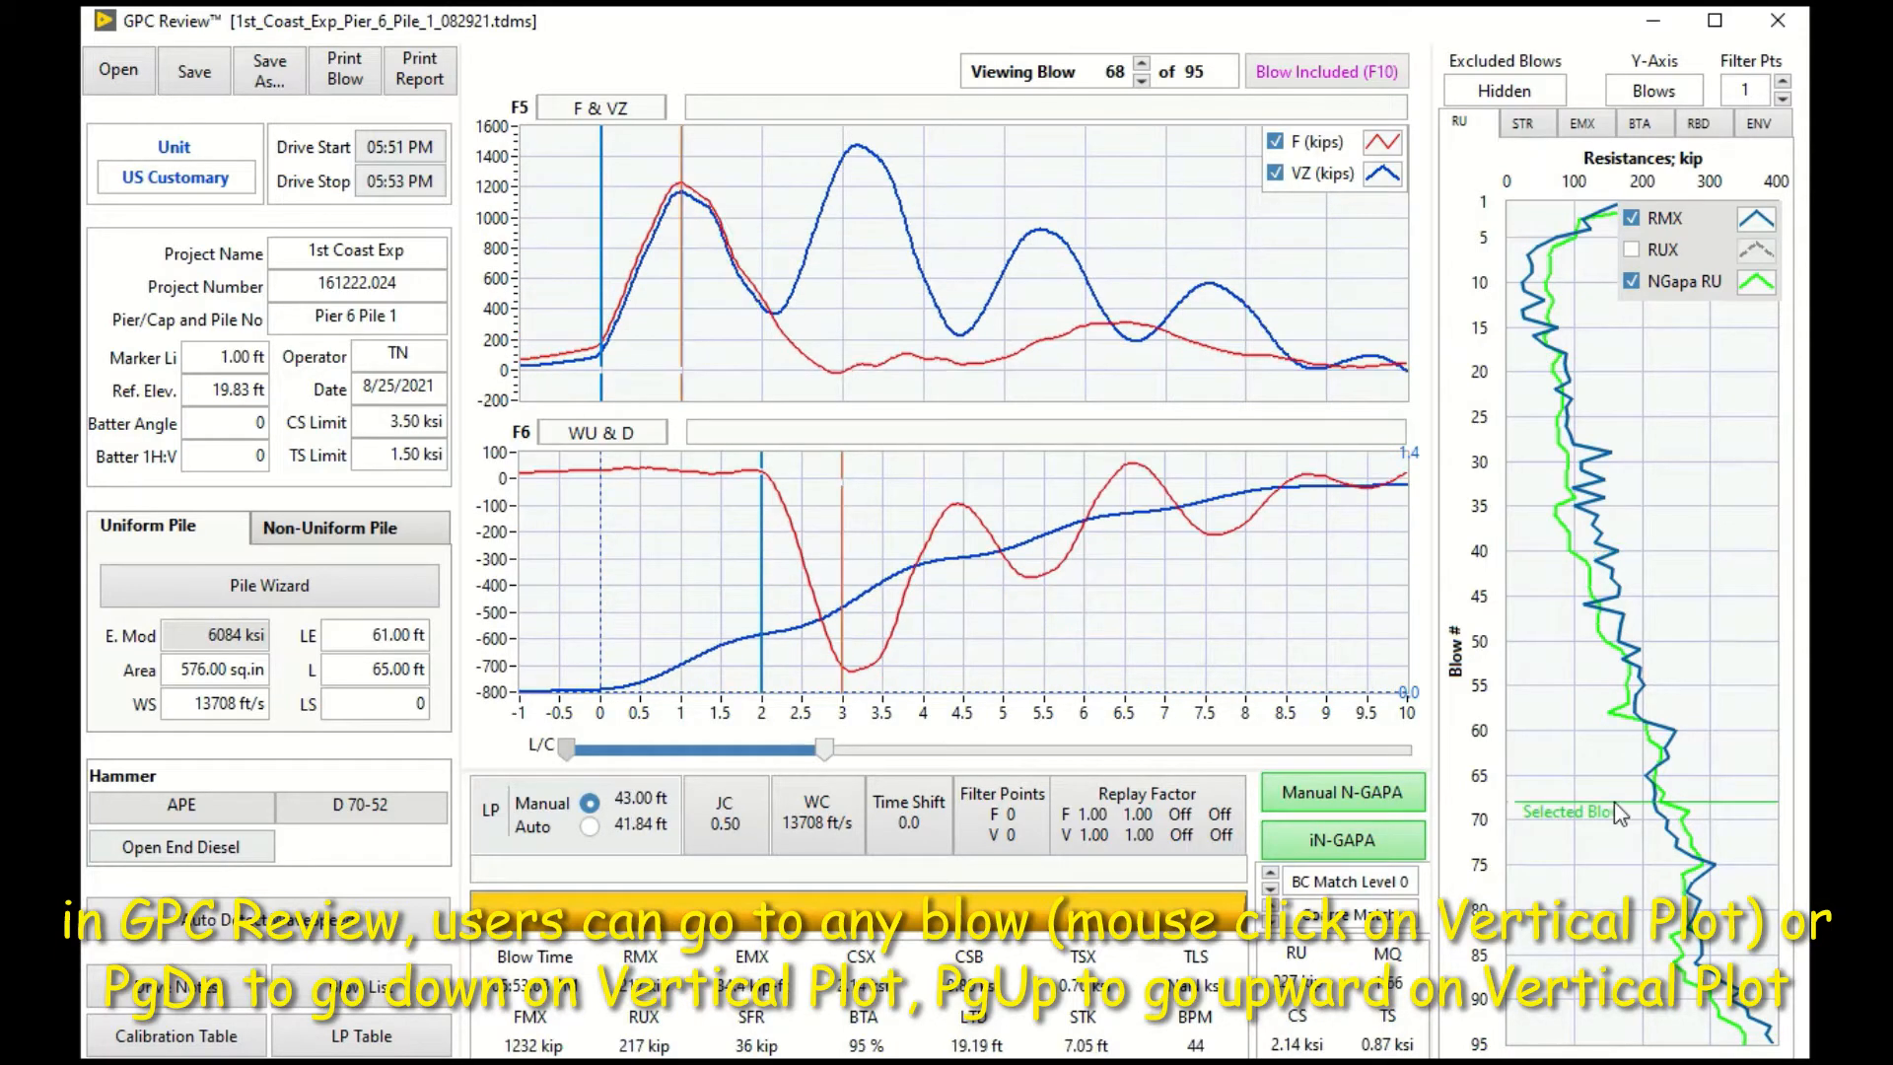
# - View individual blows at various points along the resistance plot, including blows 70, 19, 82, 63, 76 and 28
pyautogui.click(1598, 920)
pyautogui.click(1599, 979)
pyautogui.click(1566, 833)
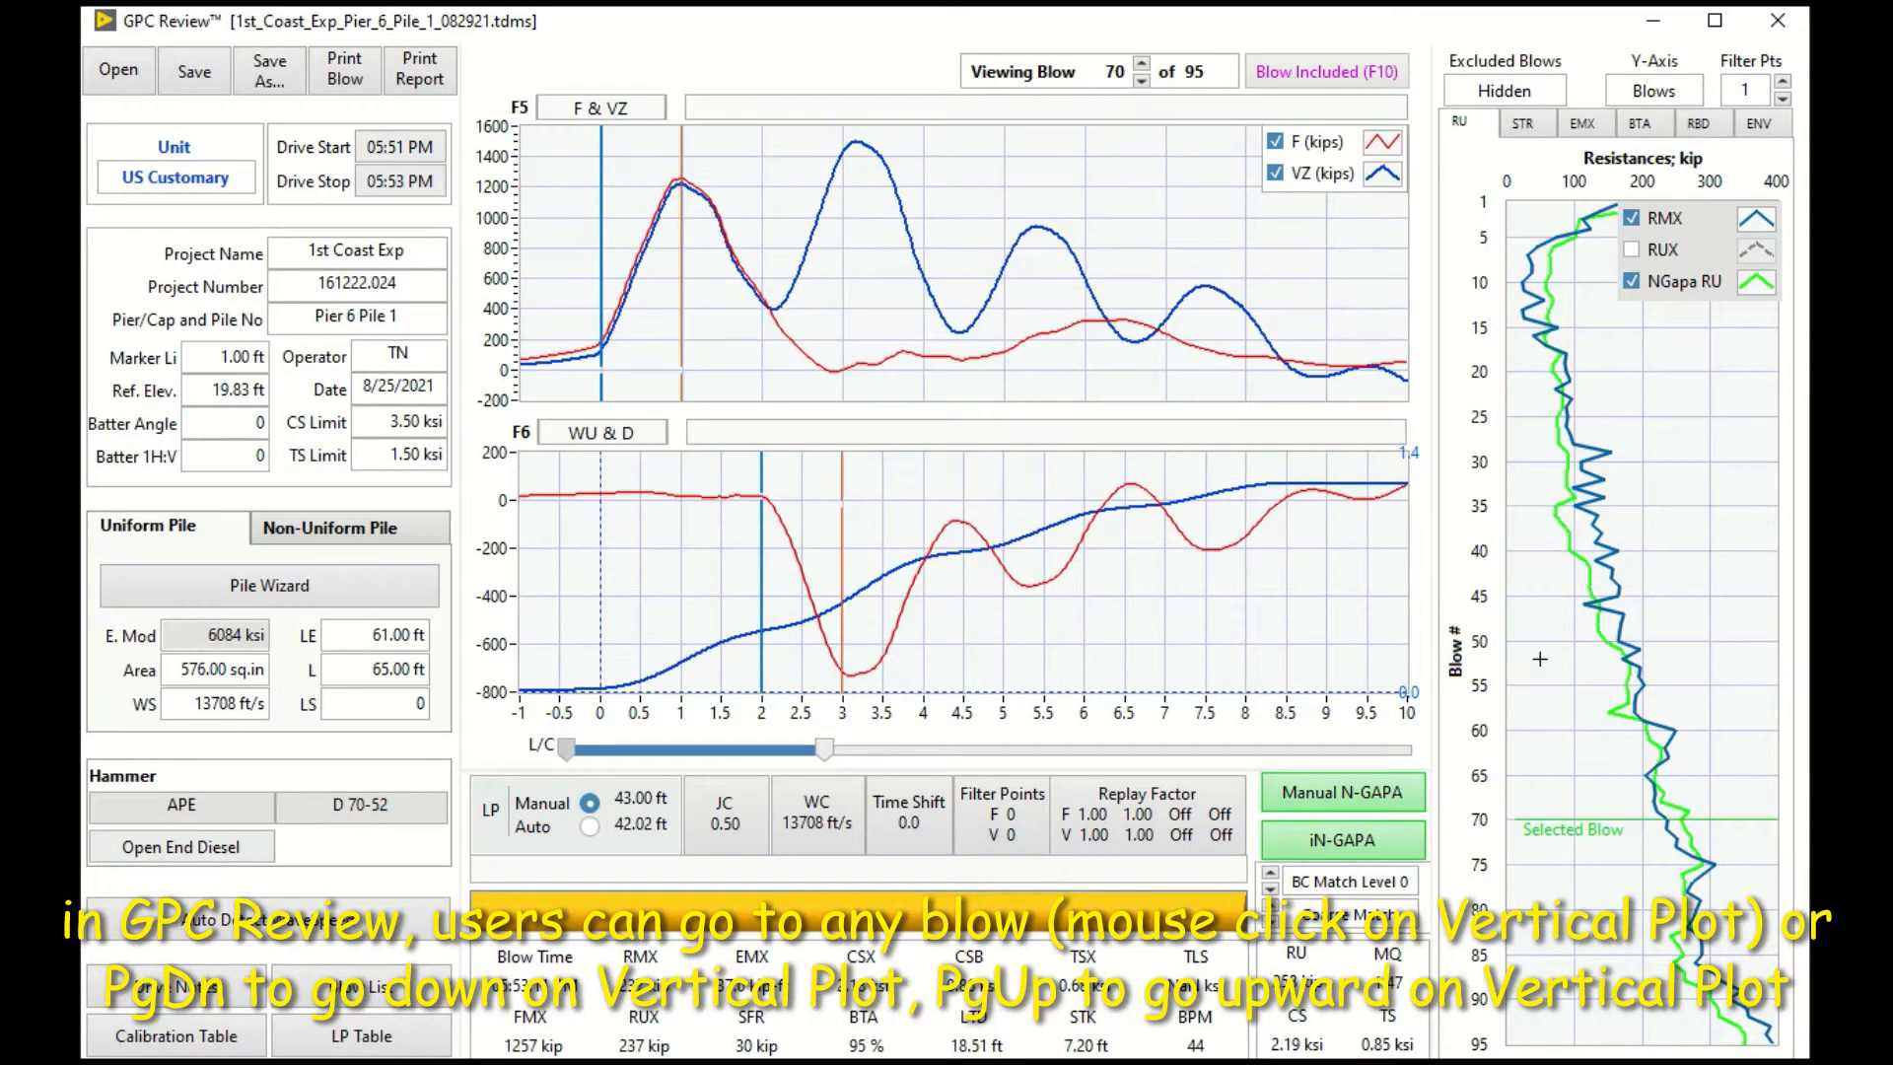
pyautogui.click(1542, 651)
pyautogui.click(1552, 461)
pyautogui.click(1535, 363)
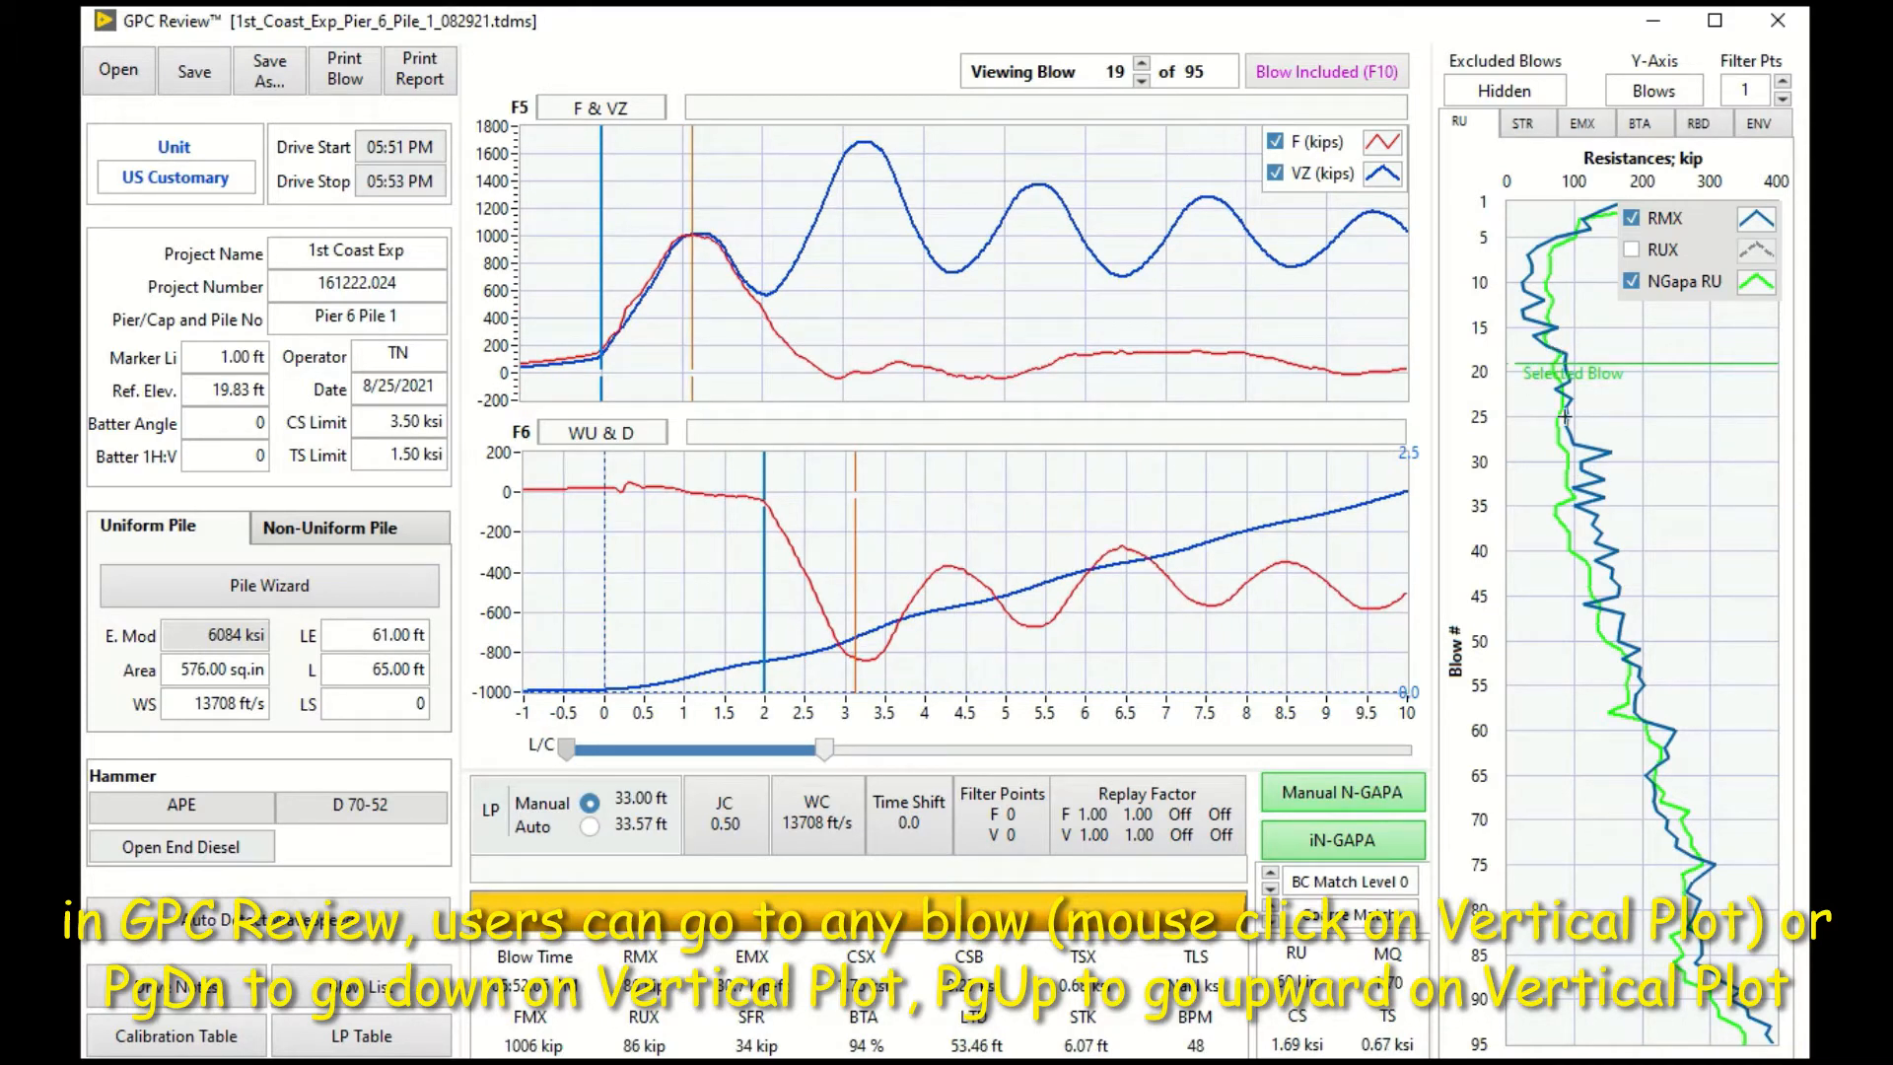
pyautogui.click(1610, 926)
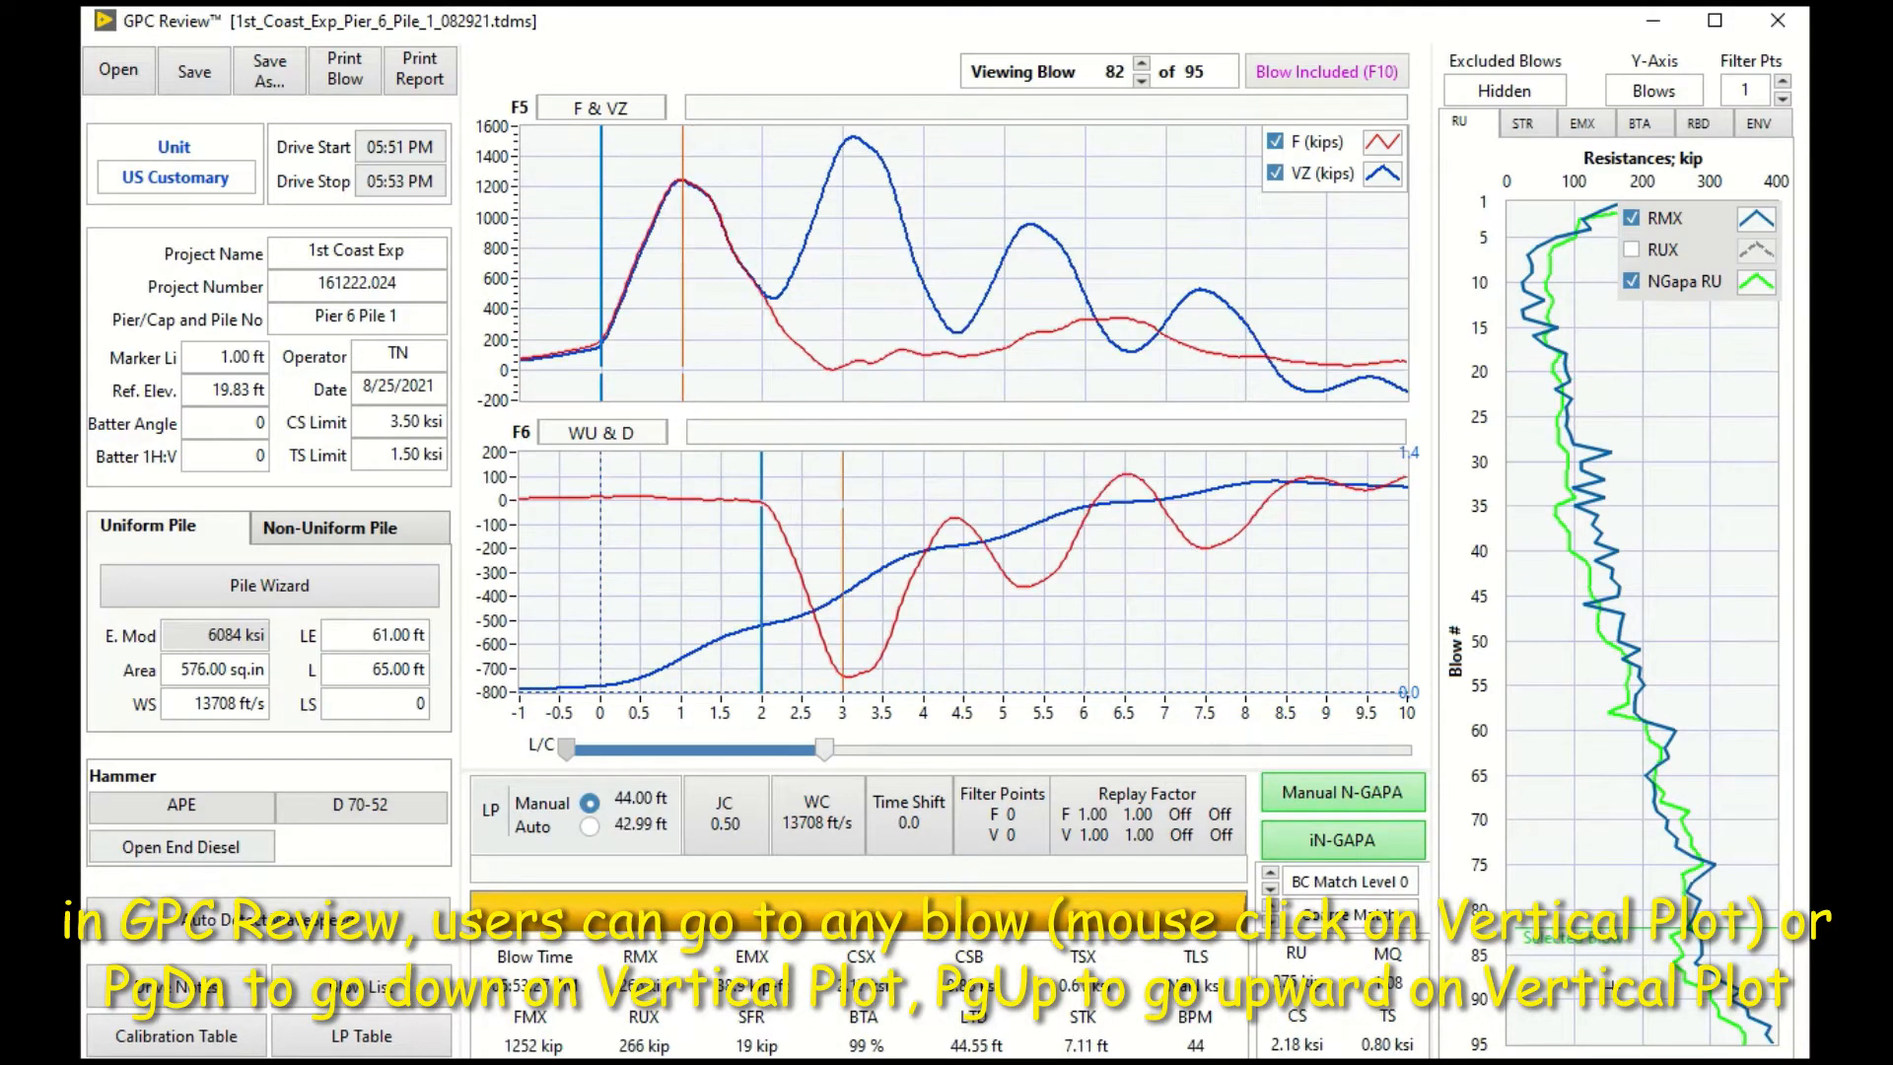
pyautogui.click(1606, 991)
pyautogui.click(1539, 363)
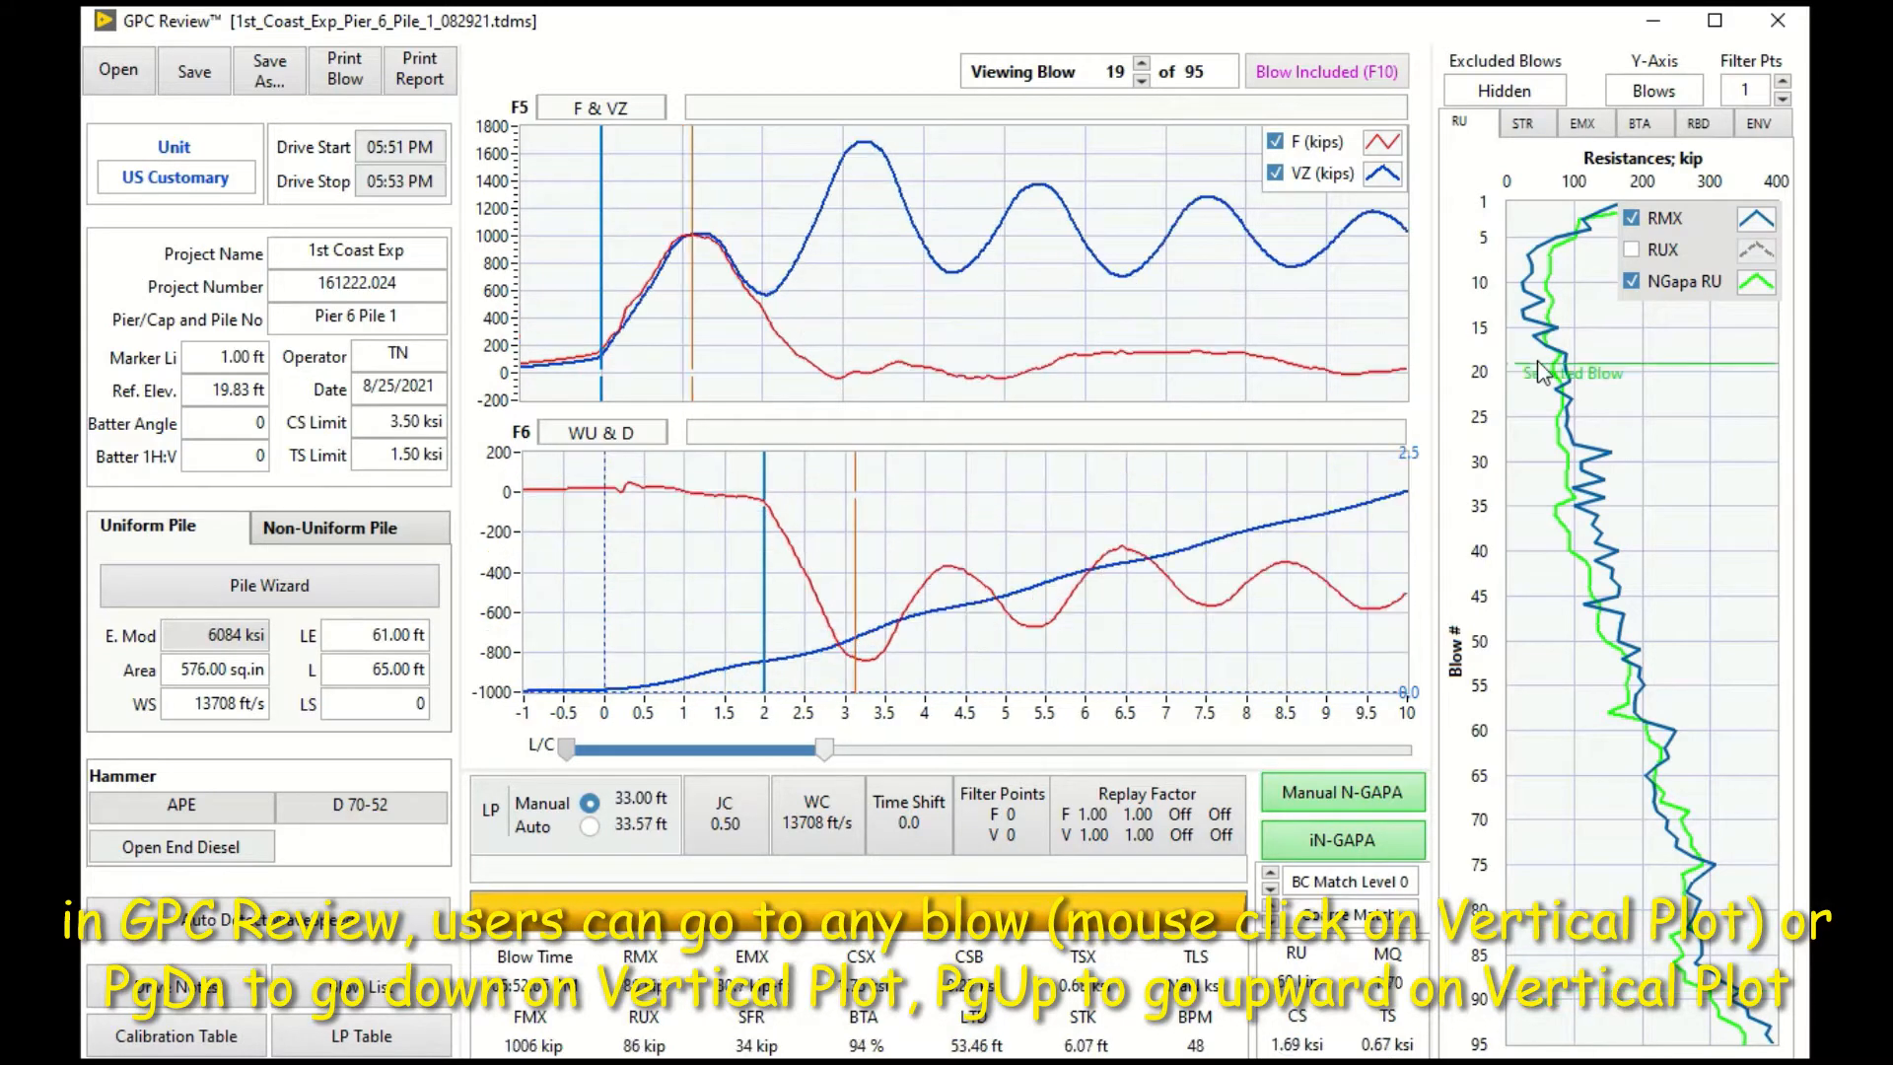
pyautogui.click(1556, 577)
pyautogui.click(1587, 767)
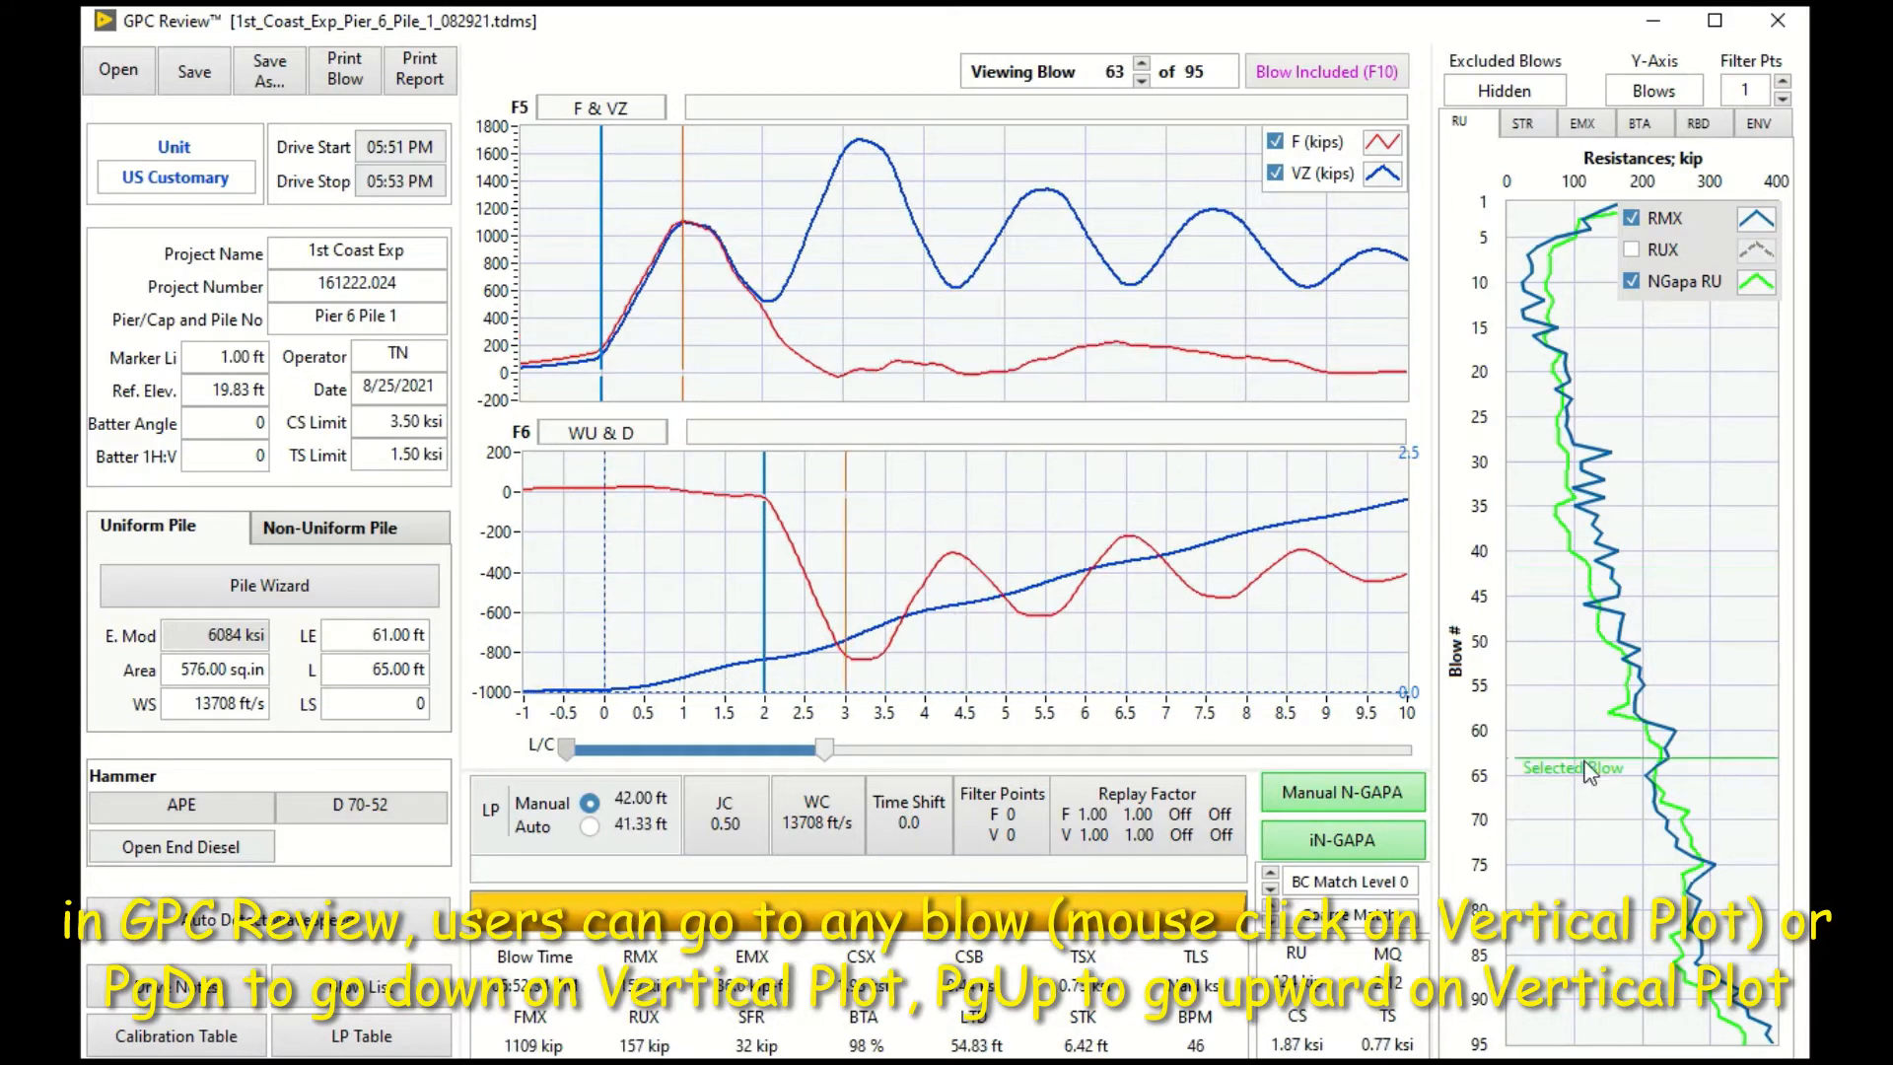
pyautogui.click(1614, 874)
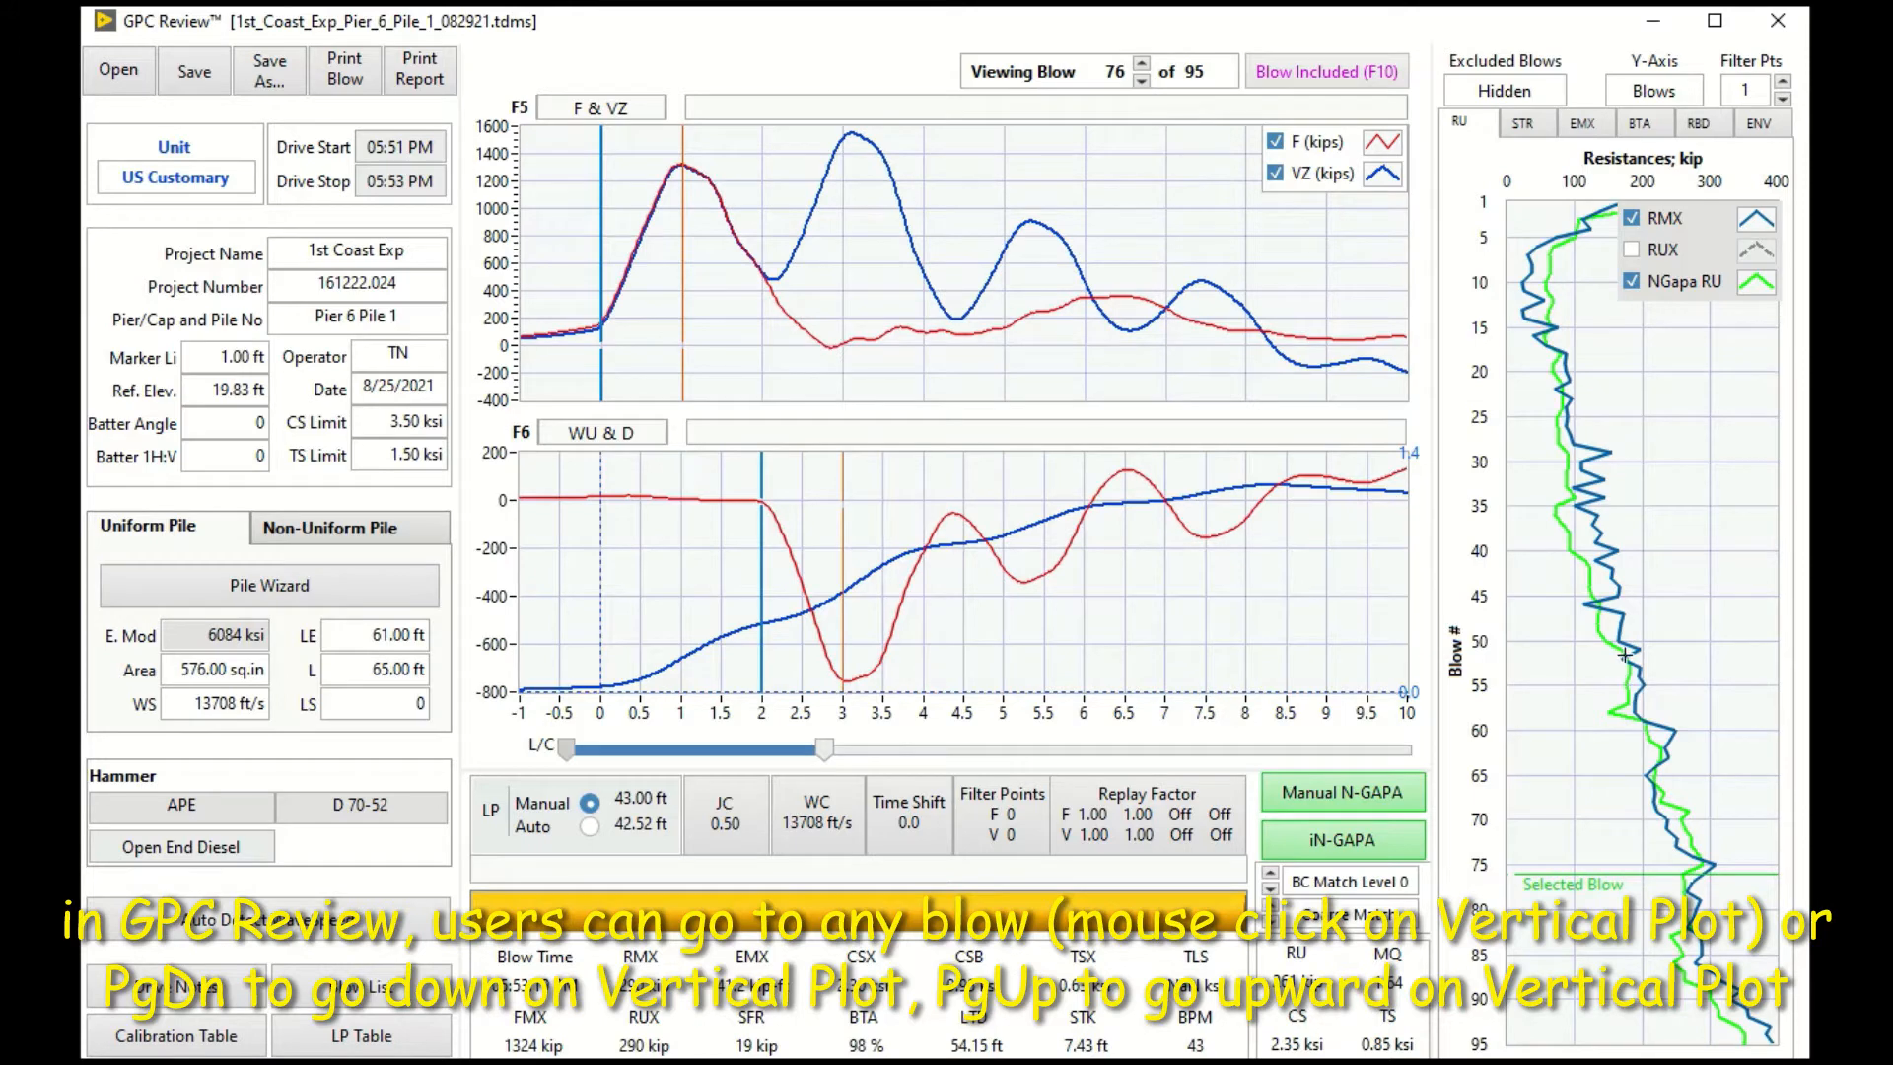
pyautogui.click(1545, 442)
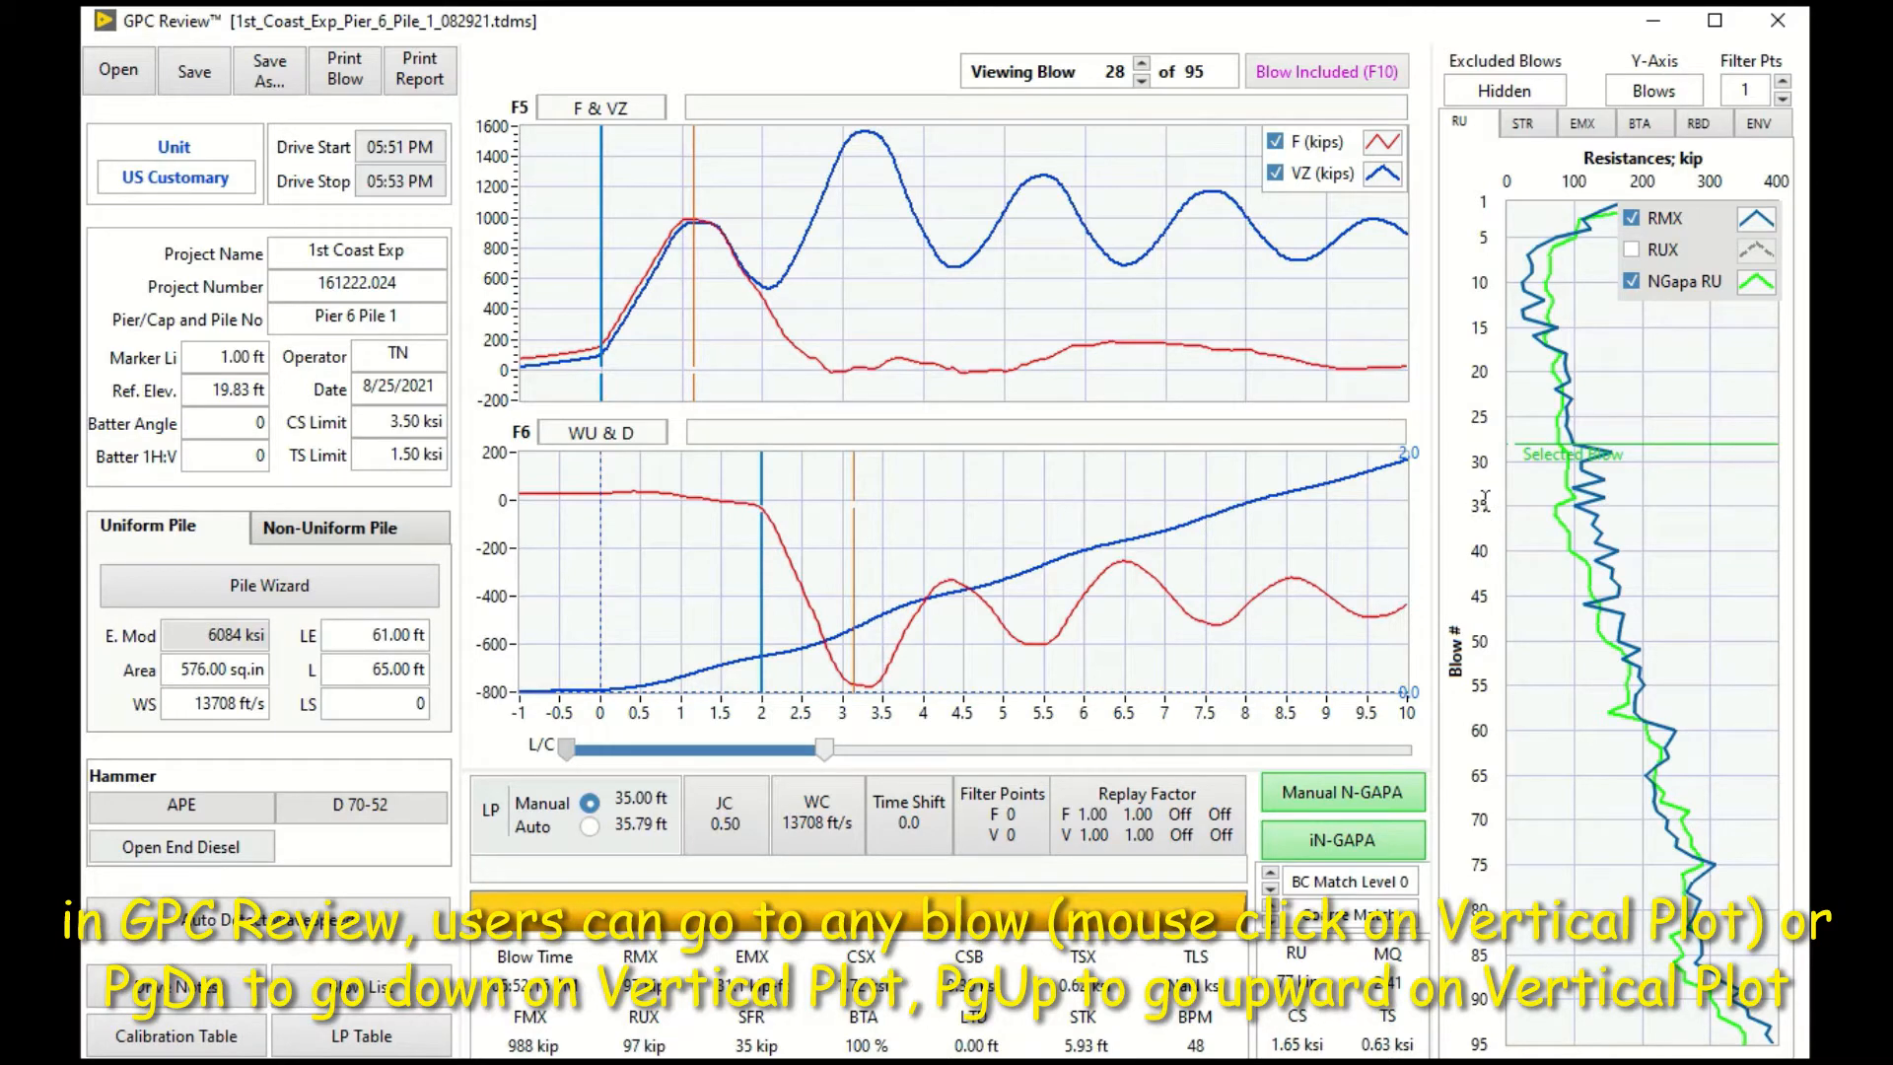
# - Step forward through the blows along the vertical plot, from blow 28 to about blow 87
pyautogui.moveTo(1486, 464); pyautogui.dragTo(1497, 945)
pyautogui.press('pagedown')
pyautogui.press('pagedown')
pyautogui.press('pagedown')
pyautogui.press('pagedown')
pyautogui.press('pagedown')
pyautogui.press('pagedown')
pyautogui.press('pagedown')
pyautogui.press('pagedown')
pyautogui.press('pagedown')
pyautogui.press('pagedown')
pyautogui.press('pagedown')
pyautogui.press('pagedown')
pyautogui.press('pagedown')
pyautogui.press('pagedown')
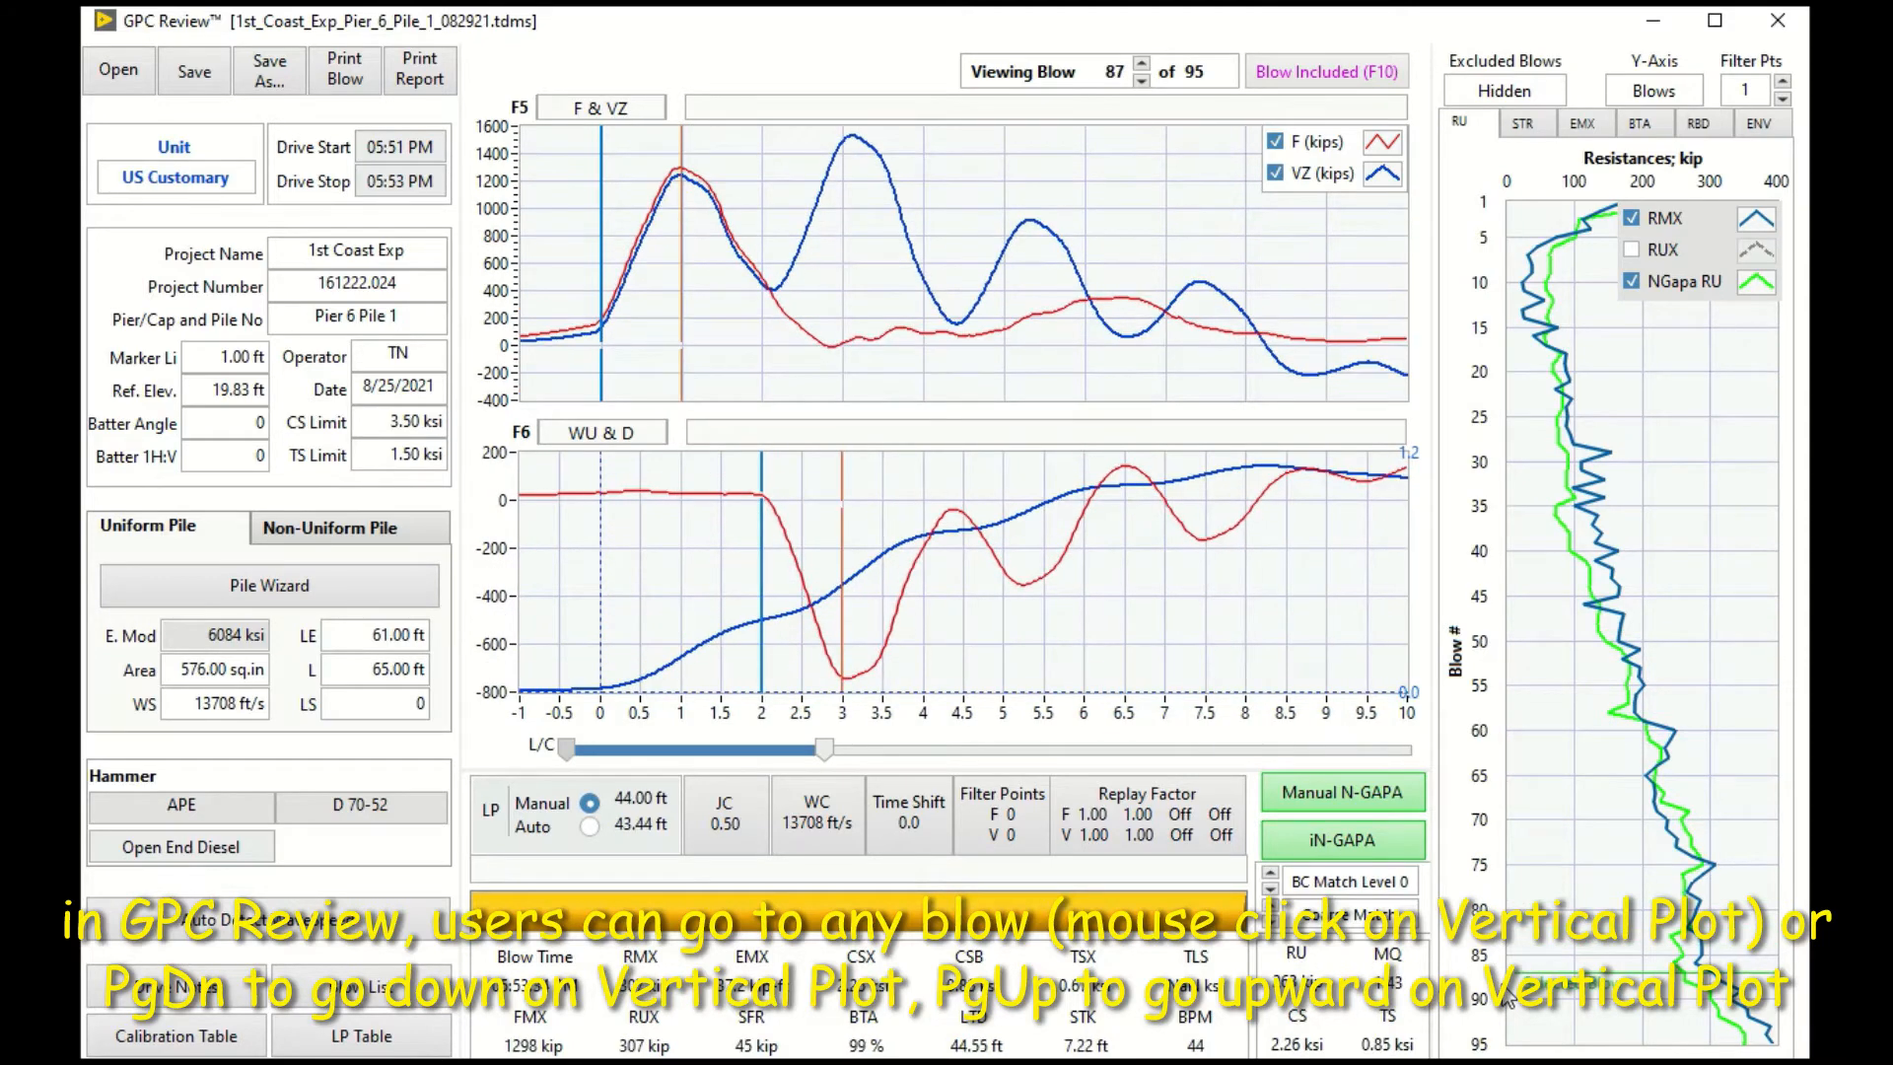
# - Step backward through the blows along the vertical plot until blow 10 is selected
pyautogui.press('pageup')
pyautogui.press('pageup')
pyautogui.press('pageup')
pyautogui.press('pageup')
pyautogui.press('pageup')
pyautogui.press('pageup')
pyautogui.press('pageup')
pyautogui.press('pageup')
pyautogui.press('pageup')
pyautogui.press('pageup')
pyautogui.press('pageup')
pyautogui.press('pageup')
pyautogui.press('pageup')
pyautogui.press('pageup')
pyautogui.press('pageup')
pyautogui.press('pageup')
pyautogui.press('pageup')
pyautogui.press('pageup')
pyautogui.press('pageup')
pyautogui.press('pageup')
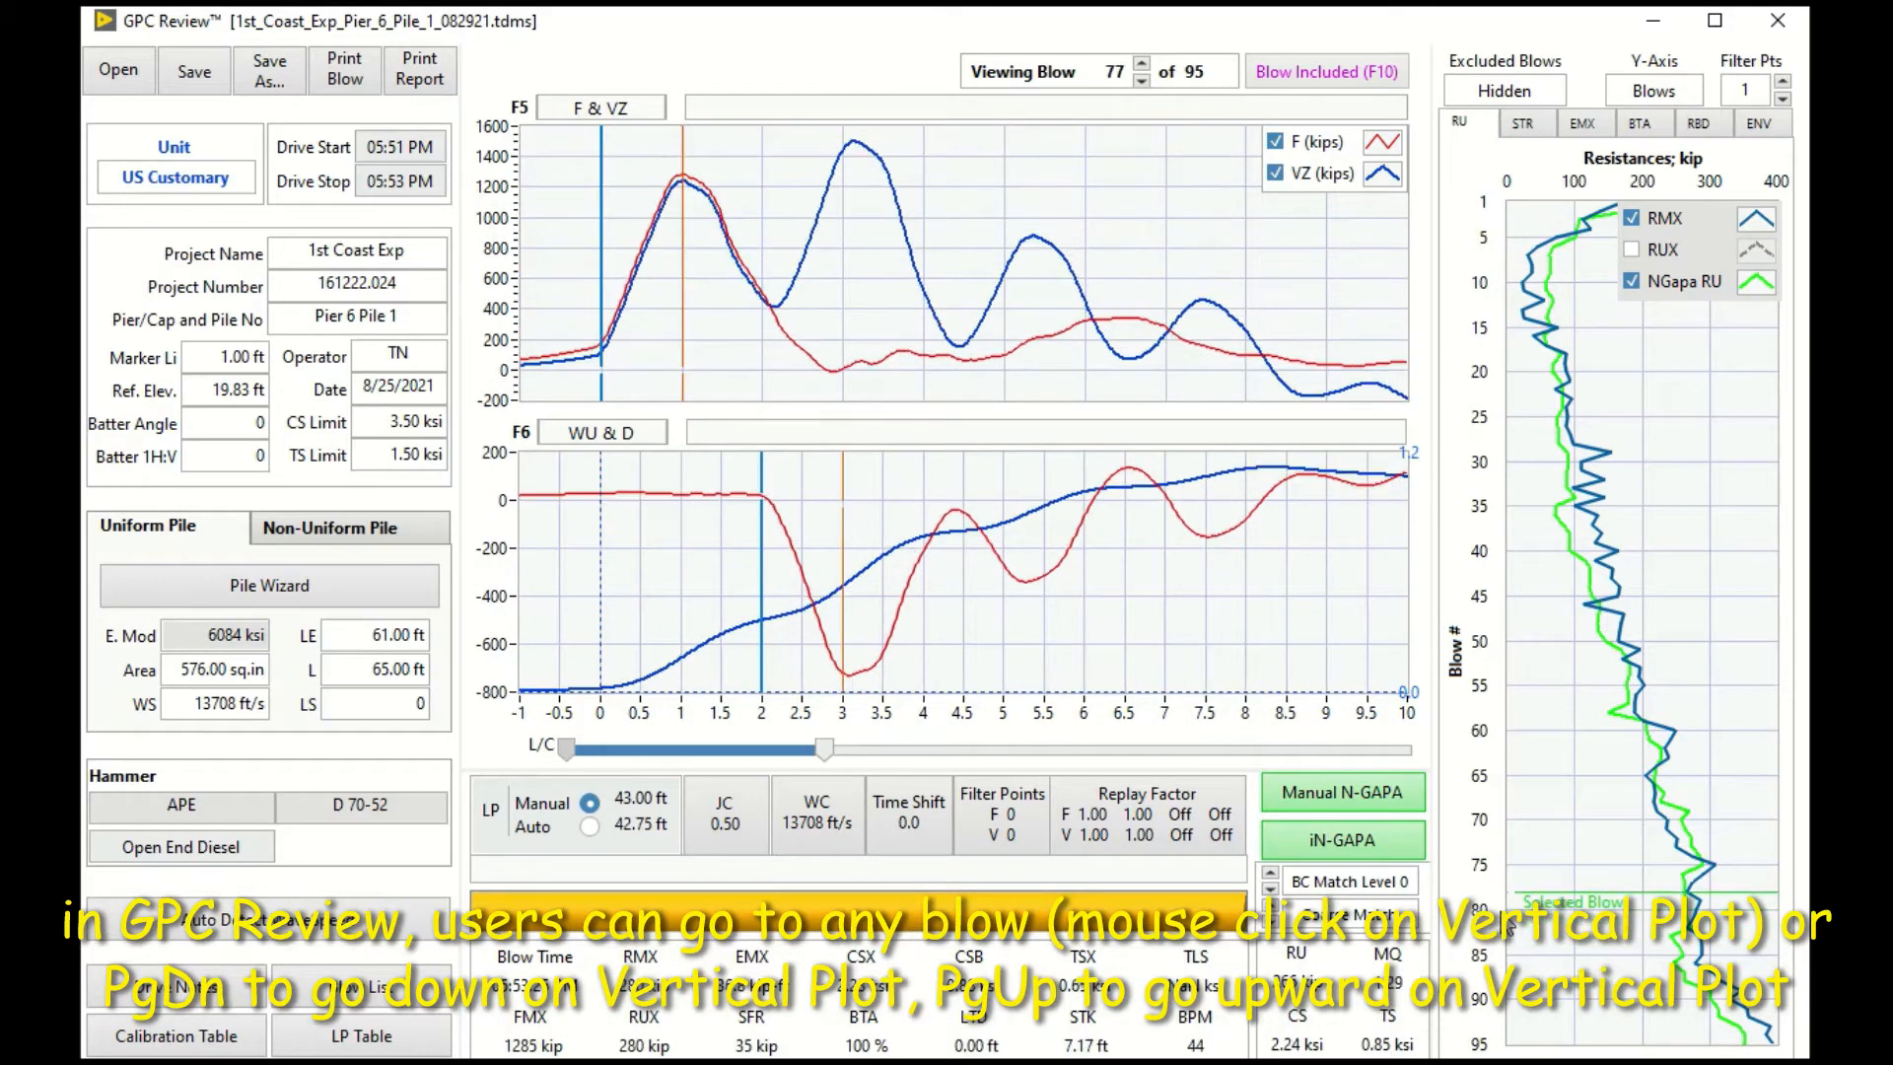
pyautogui.press('pageup')
pyautogui.press('pageup')
pyautogui.press('pageup')
pyautogui.press('pageup')
pyautogui.press('pageup')
pyautogui.press('pageup')
pyautogui.press('pageup')
pyautogui.press('pageup')
pyautogui.press('pageup')
pyautogui.press('pageup')
pyautogui.press('pageup')
pyautogui.press('pageup')
pyautogui.press('pageup')
pyautogui.press('pageup')
pyautogui.press('pageup')
pyautogui.press('pageup')
pyautogui.press('pageup')
pyautogui.press('pageup')
pyautogui.press('pageup')
pyautogui.press('pageup')
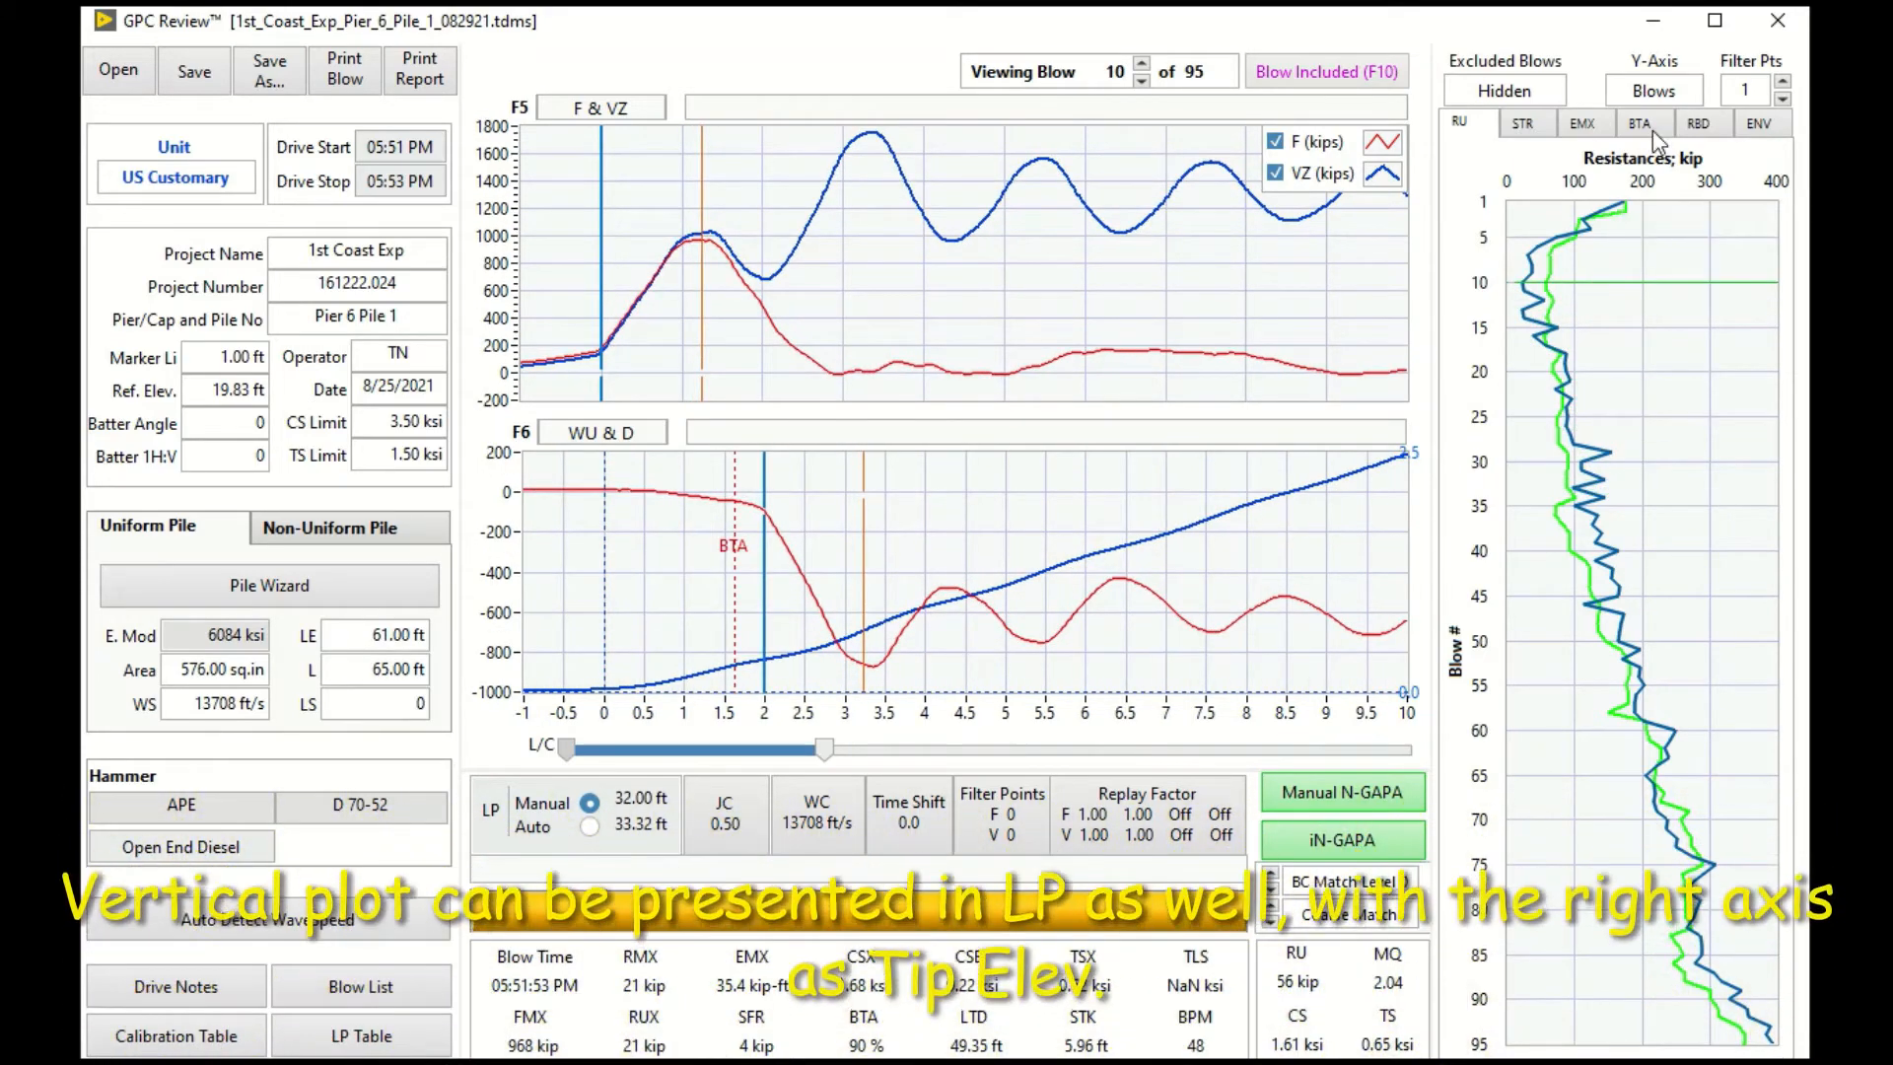
# - View the resistance plot with LP as its Y-axis and return the axis to Blows
pyautogui.click(1673, 93)
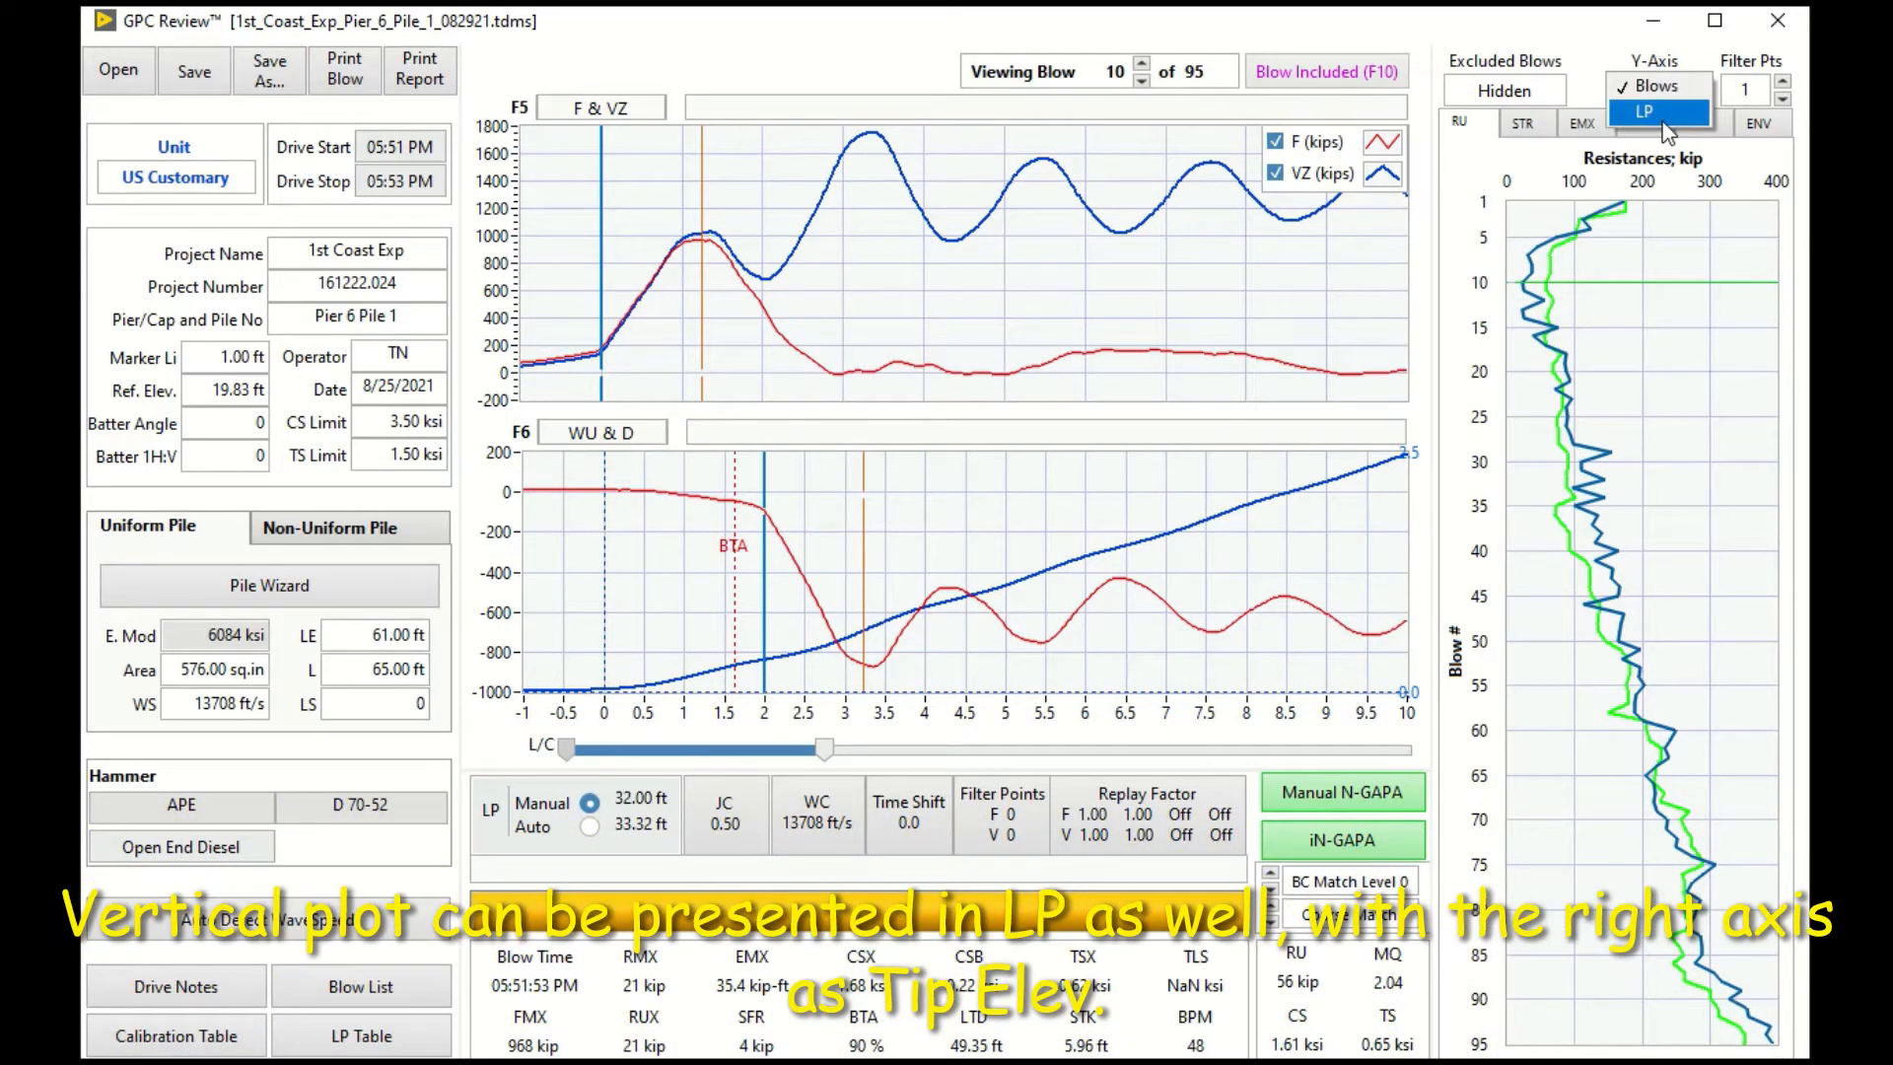
pyautogui.click(1664, 111)
pyautogui.moveTo(1552, 239)
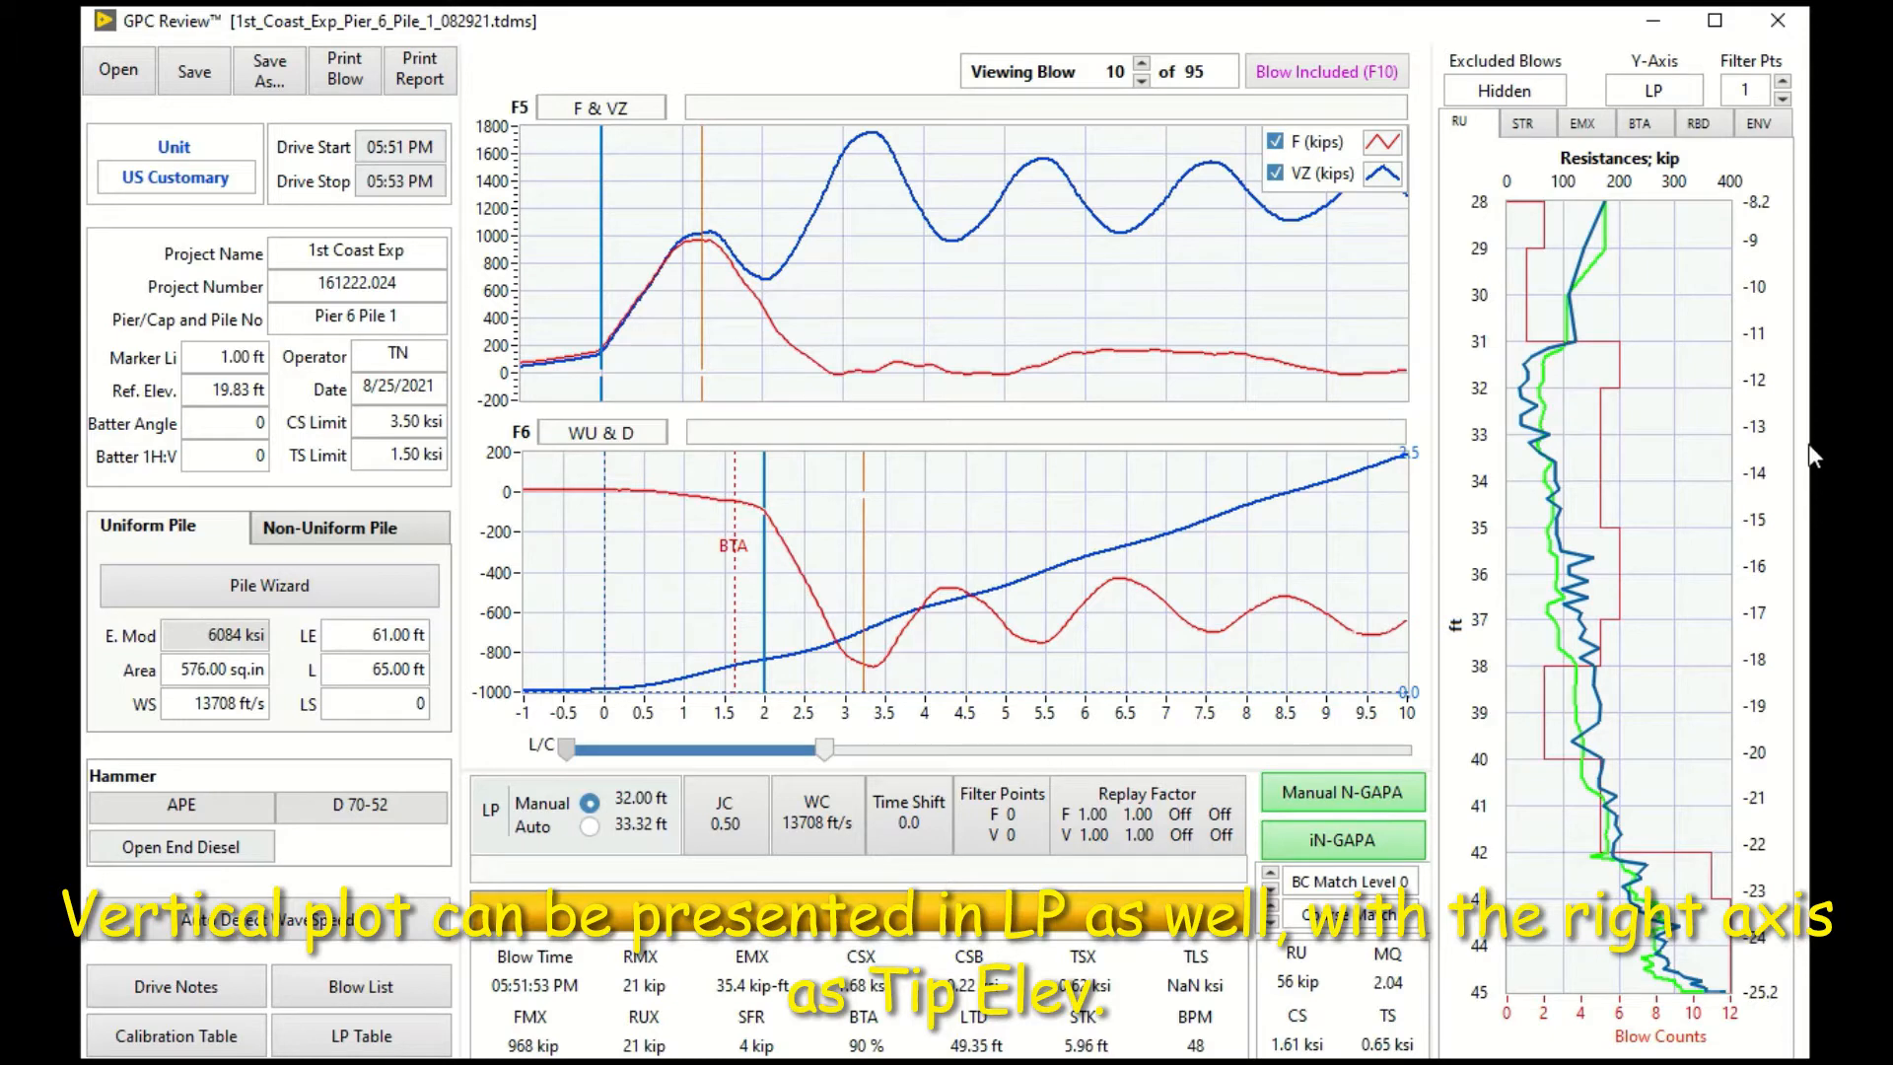
pyautogui.click(1664, 89)
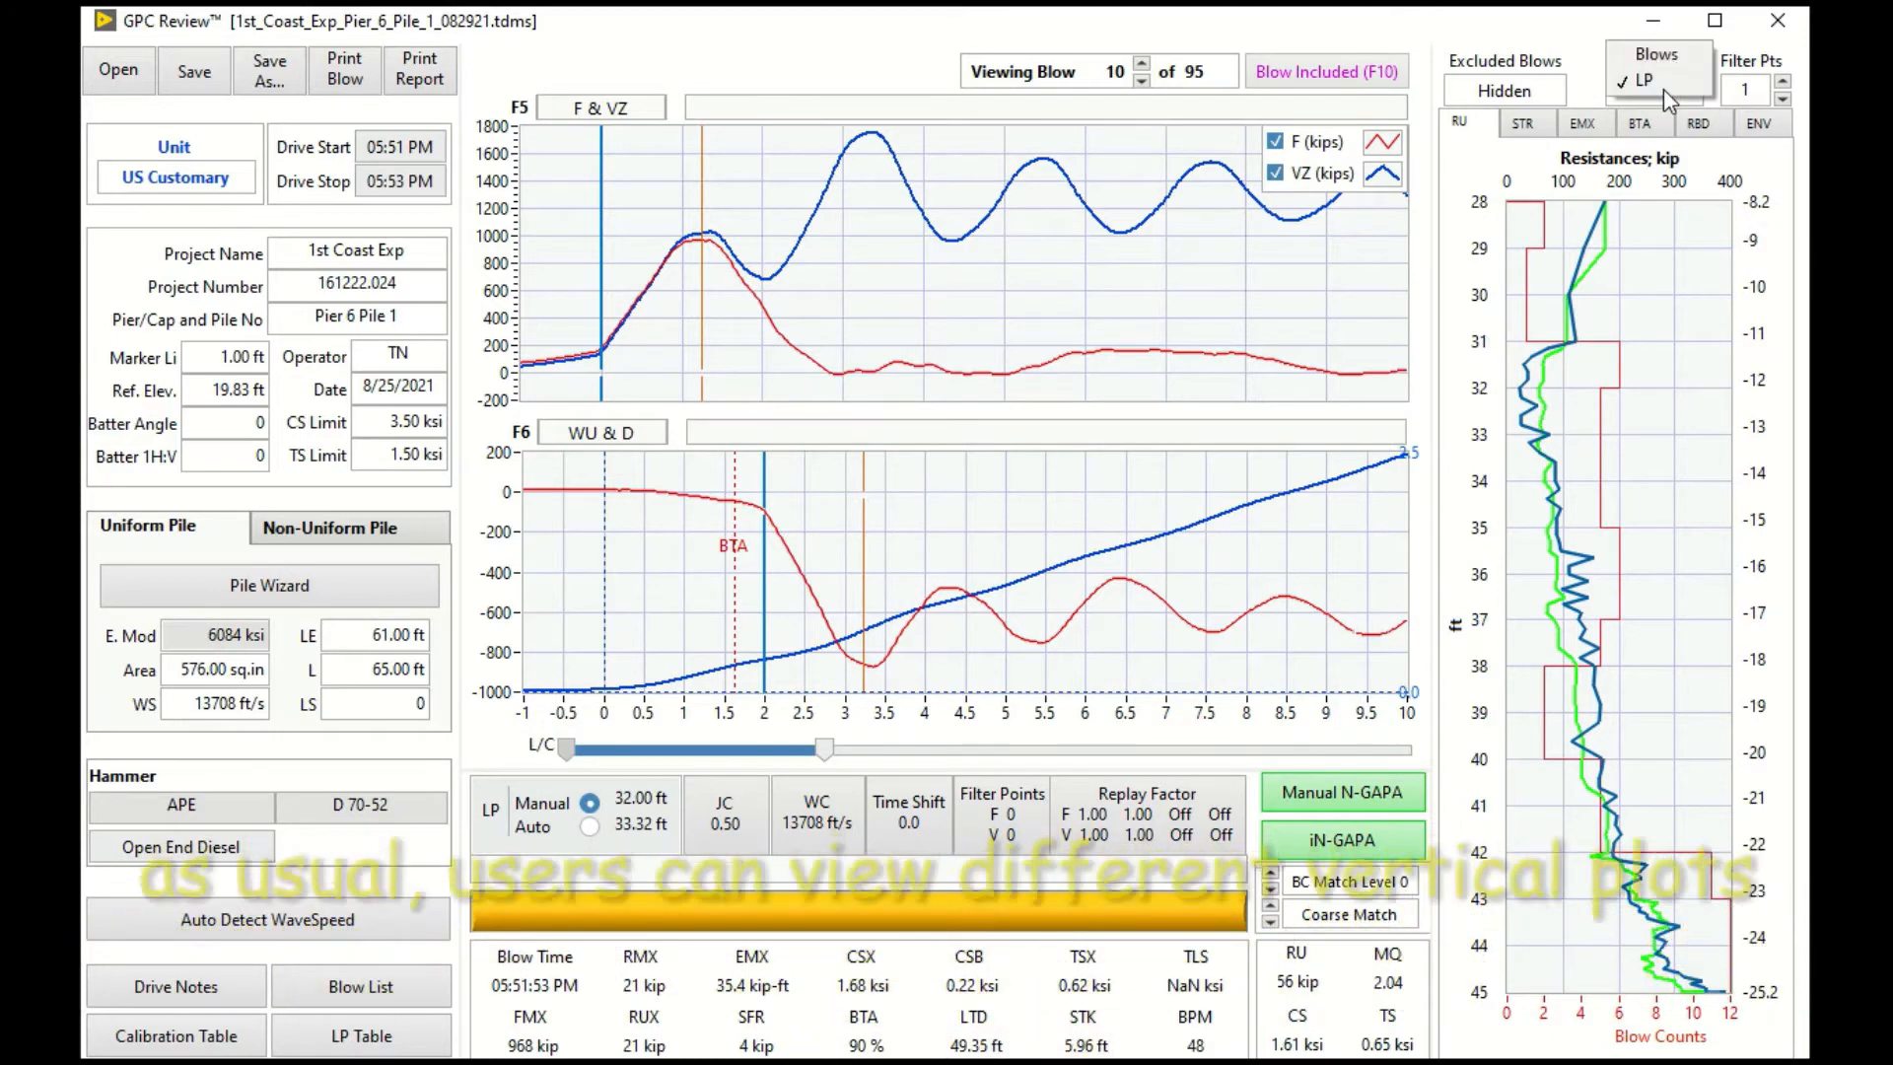
pyautogui.click(1662, 57)
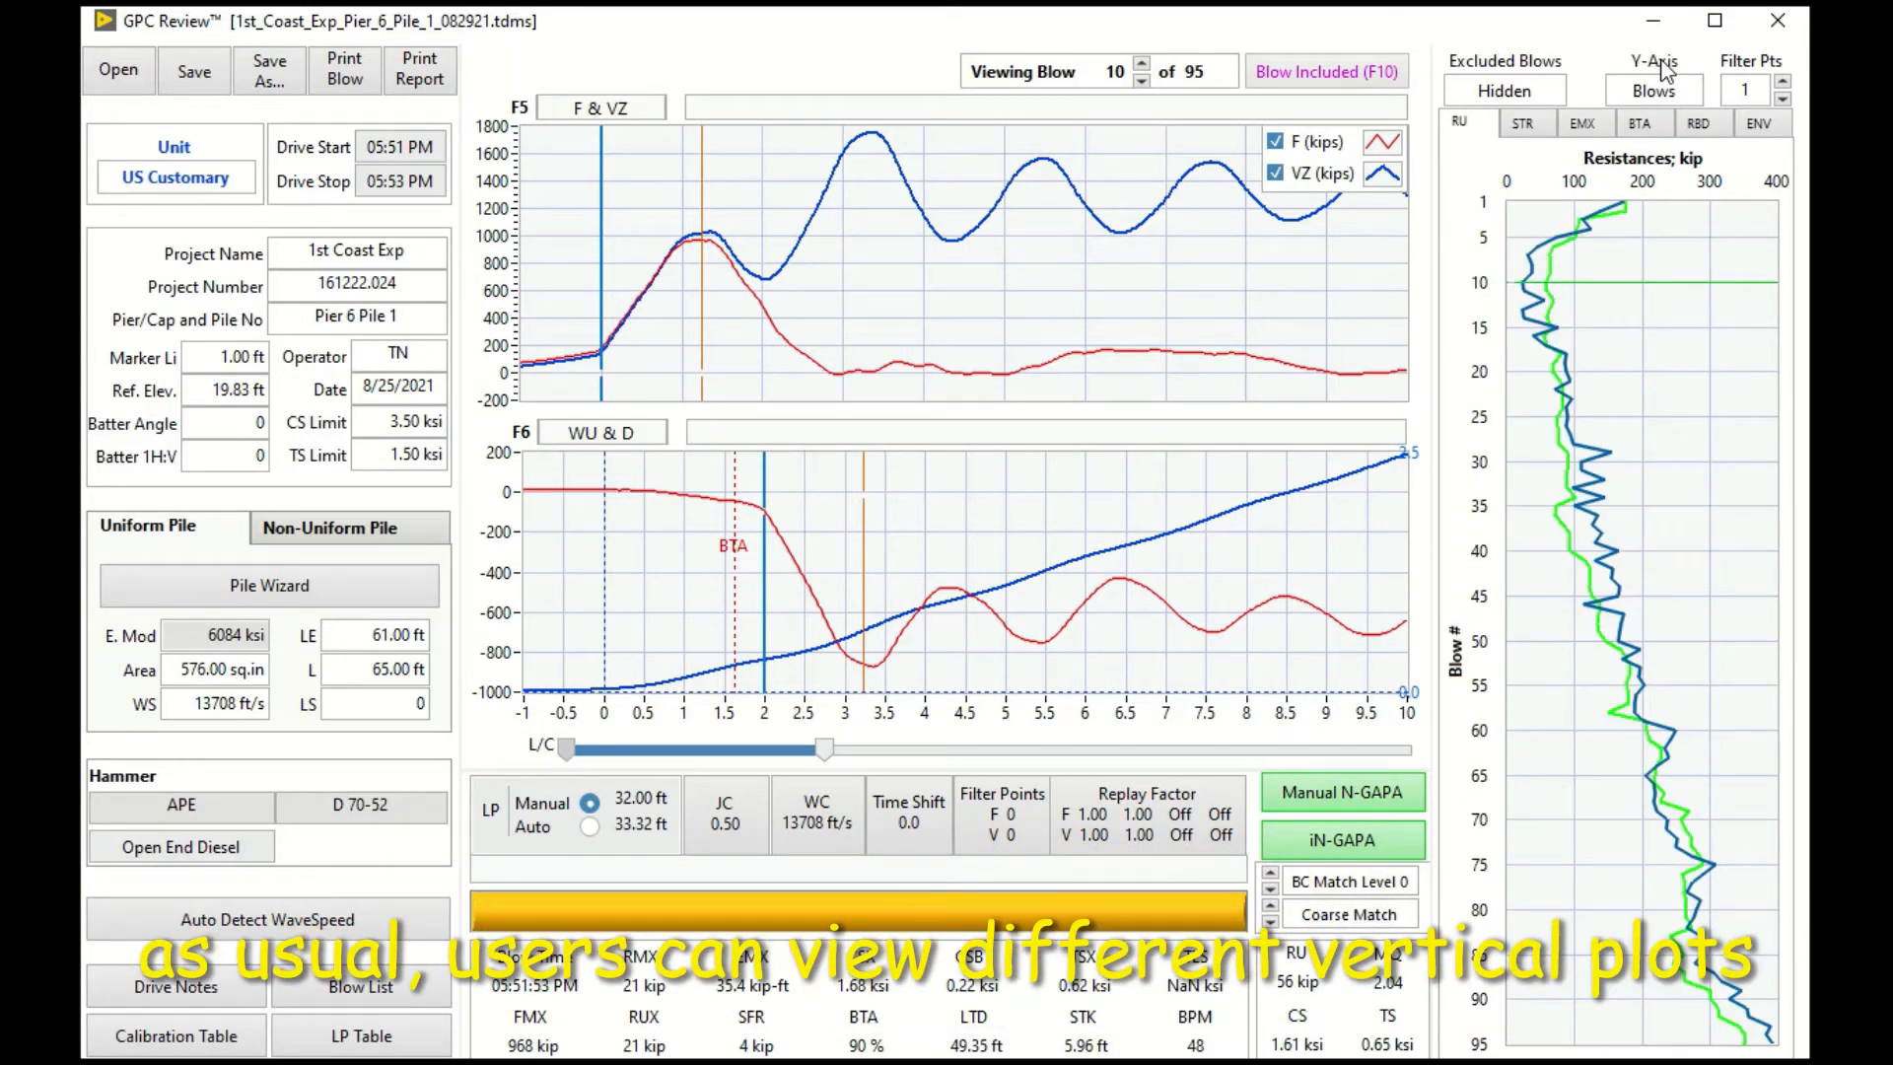
# - Review the STR, EMX, BTA, RBD and ENV vertical plots for blow 10 and return to the RU plot
pyautogui.click(1540, 128)
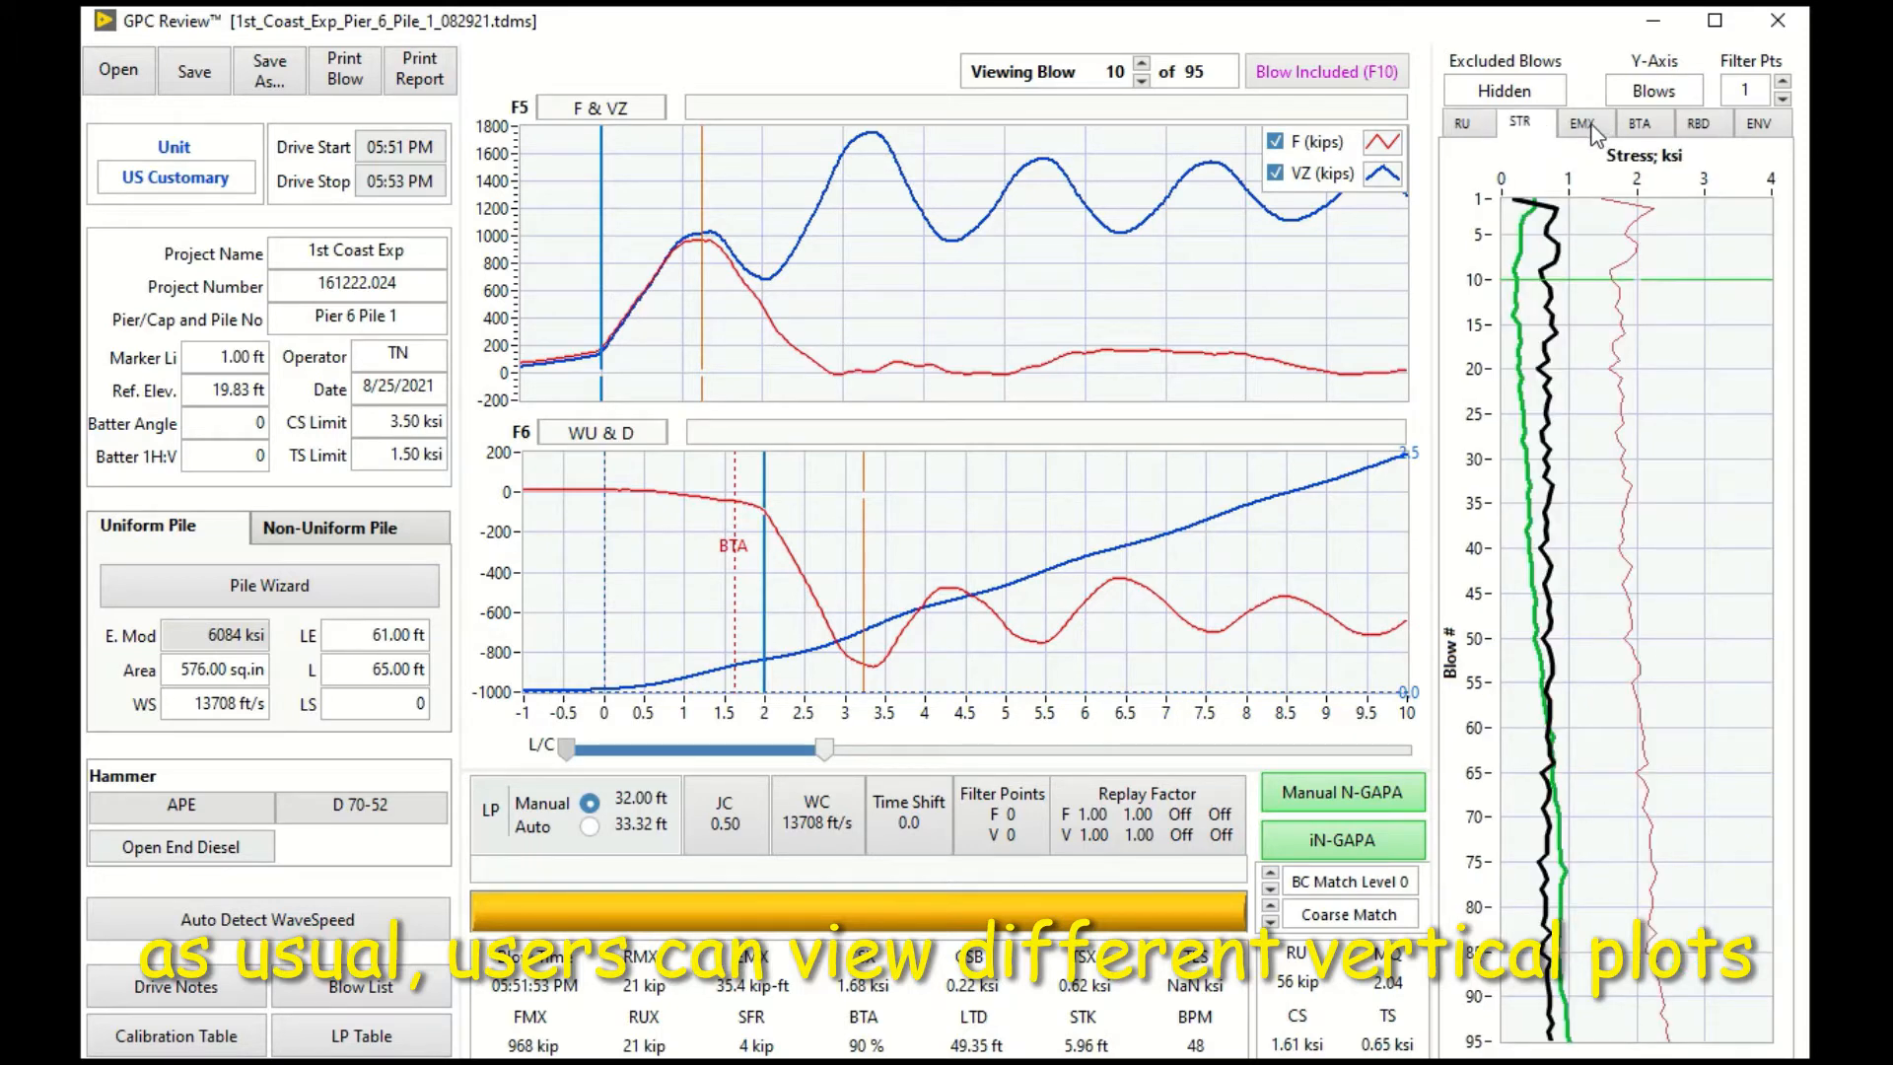
pyautogui.click(1590, 125)
pyautogui.click(1642, 128)
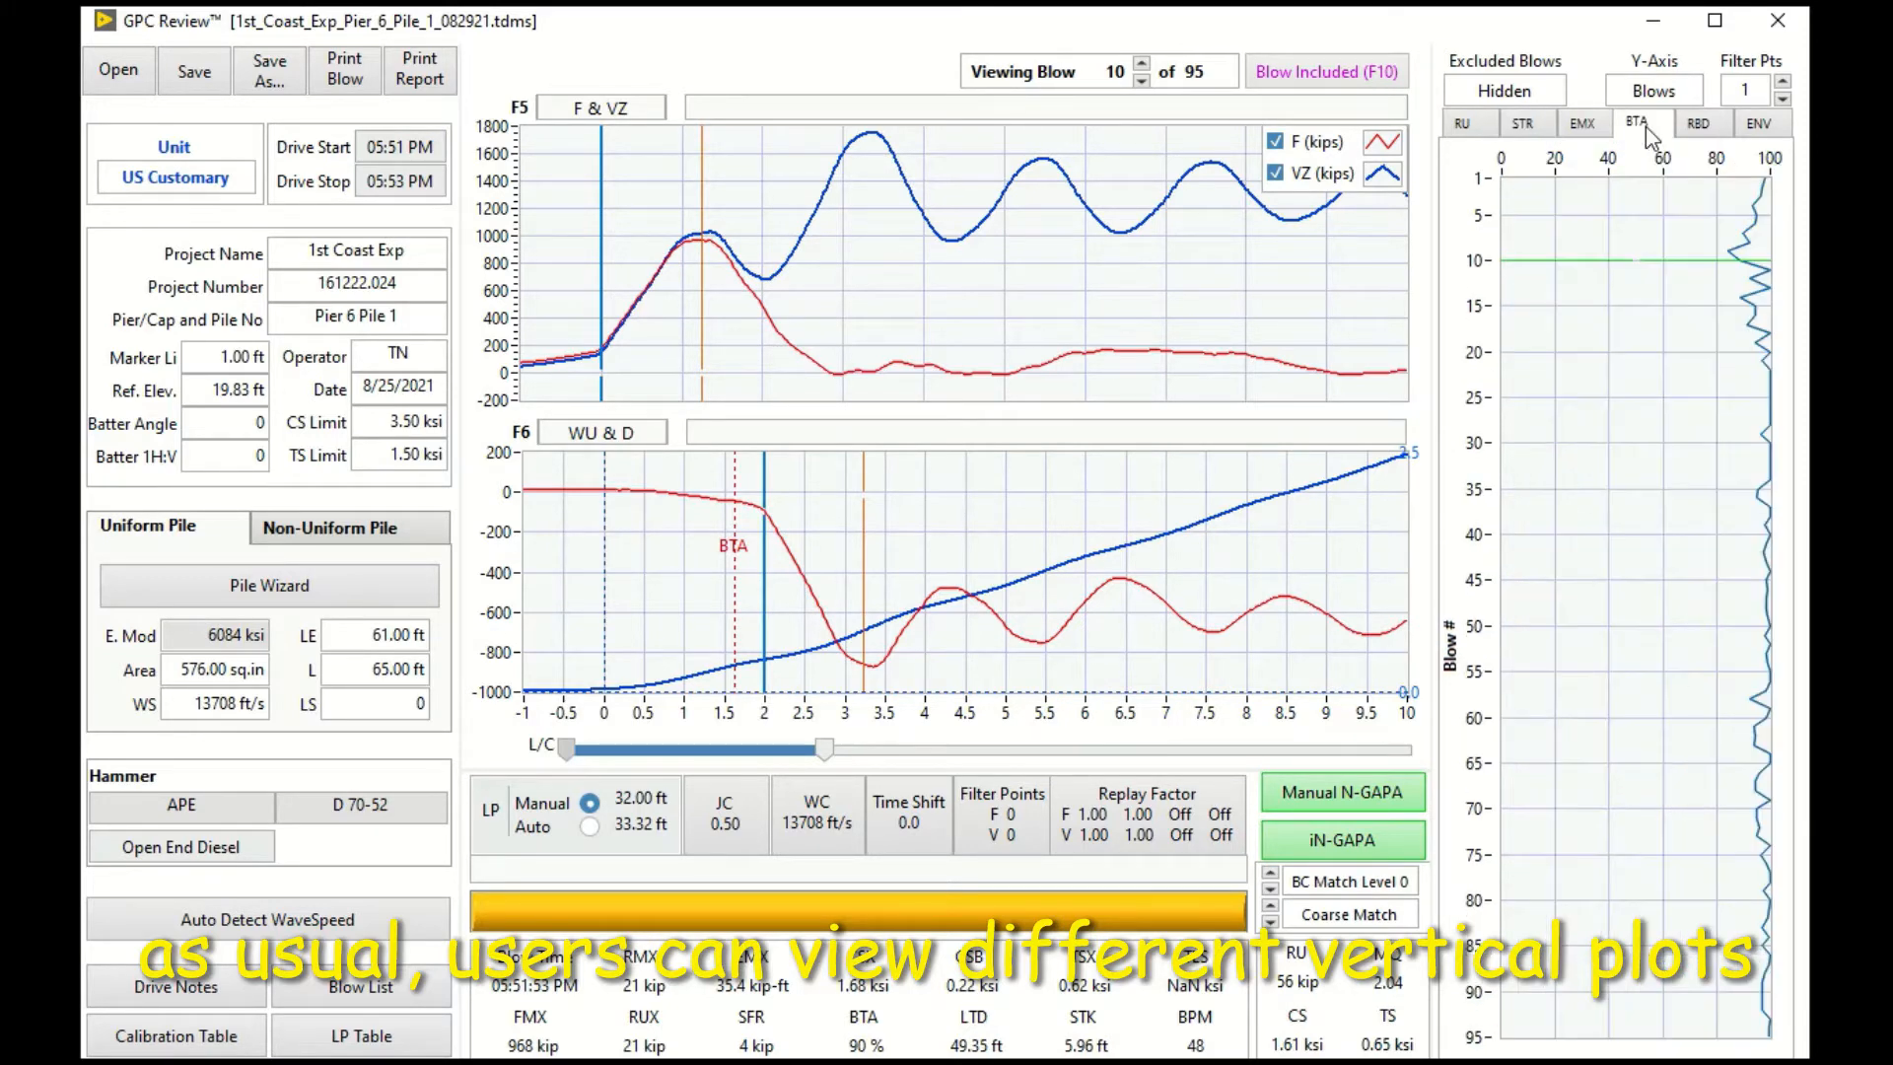
pyautogui.click(1697, 128)
pyautogui.click(1761, 126)
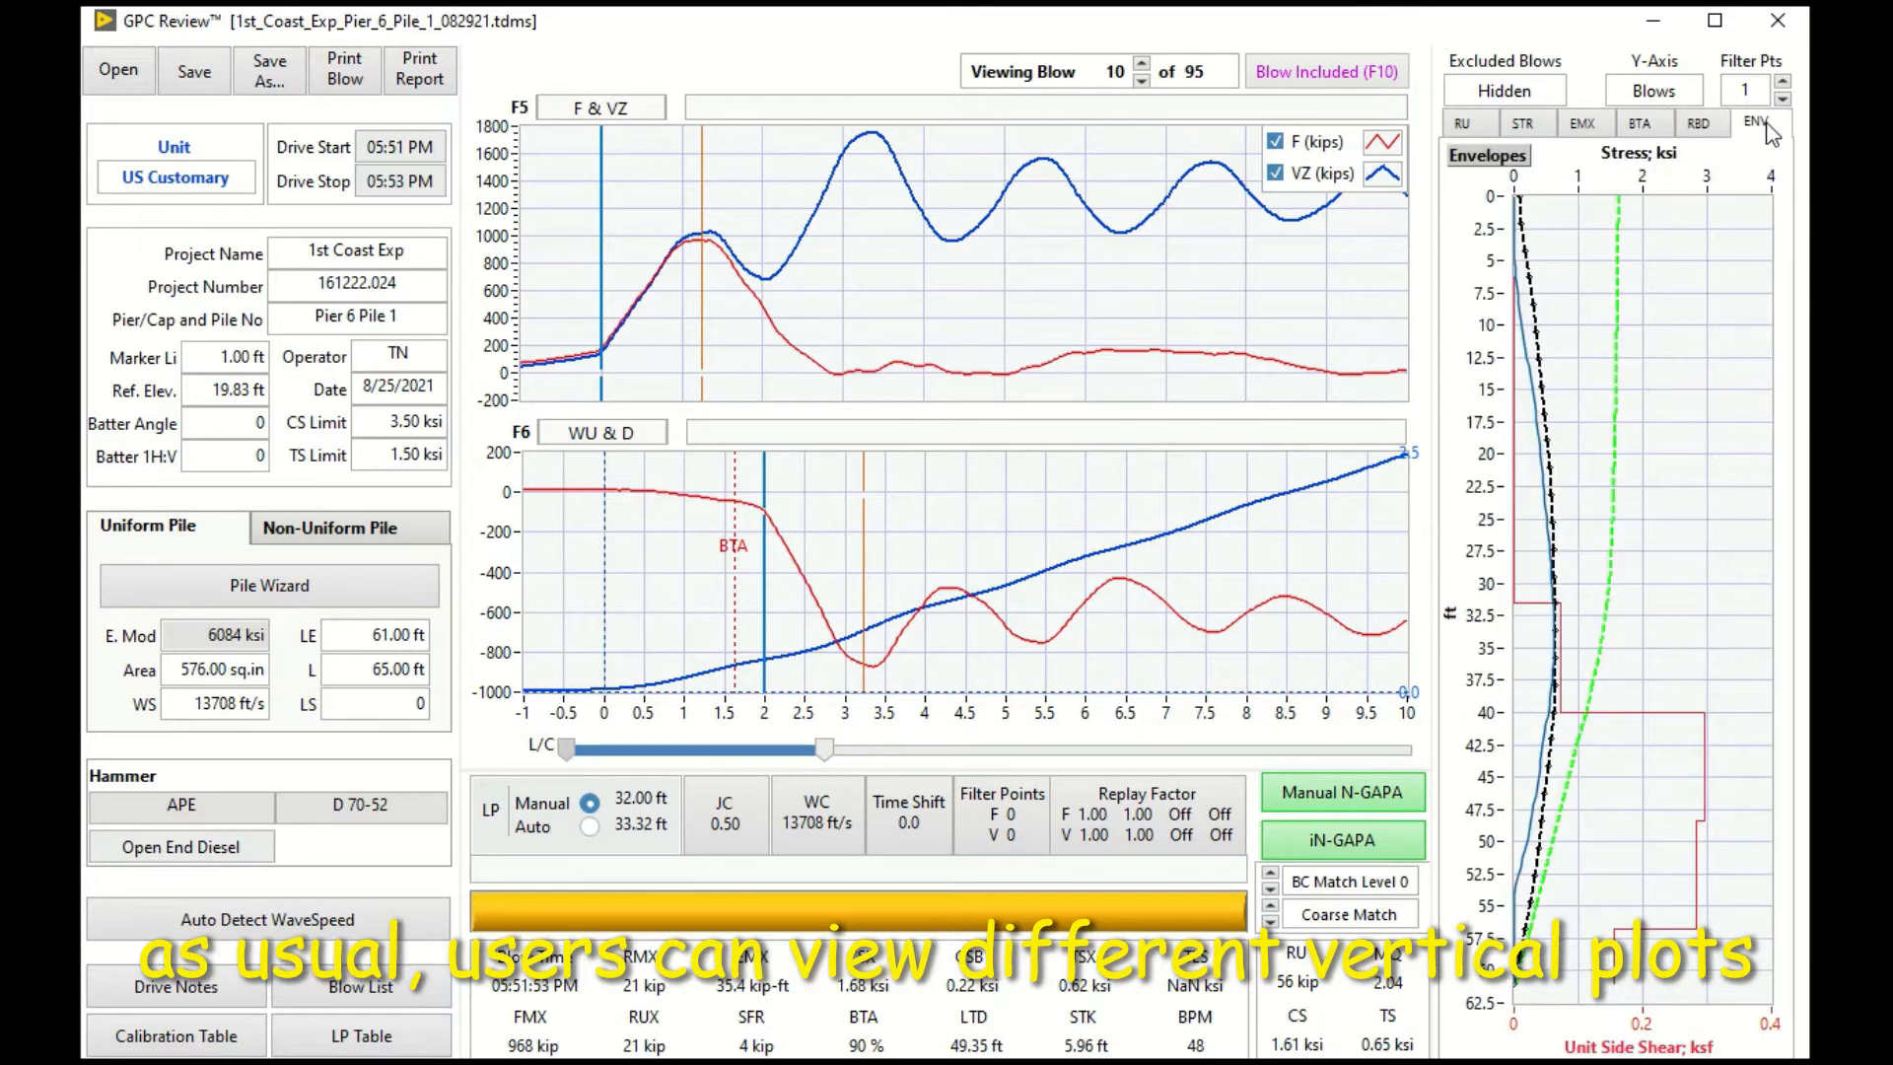
pyautogui.click(1484, 131)
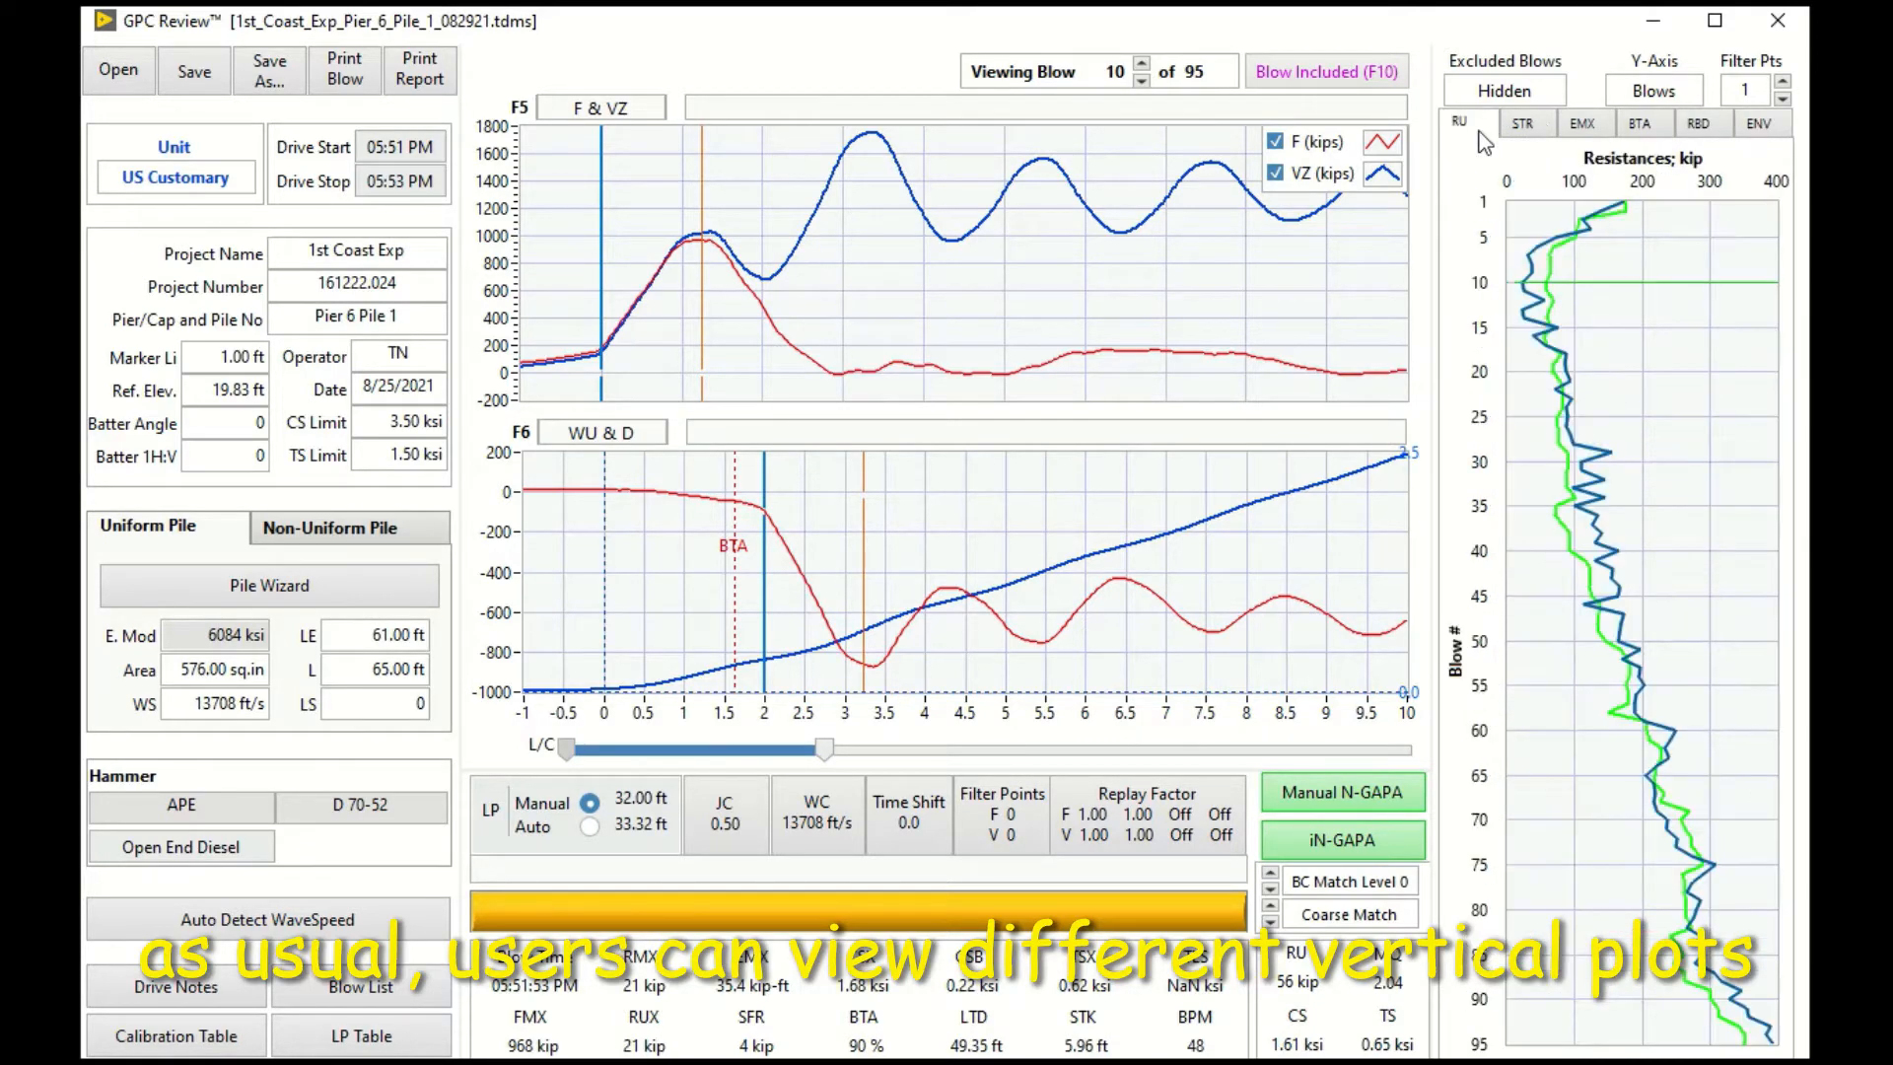
# - Shorten the displayed L/C range of both signal graphs to about 8.6 and hide the D curve in graph F6
pyautogui.moveTo(824, 749); pyautogui.dragTo(796, 759)
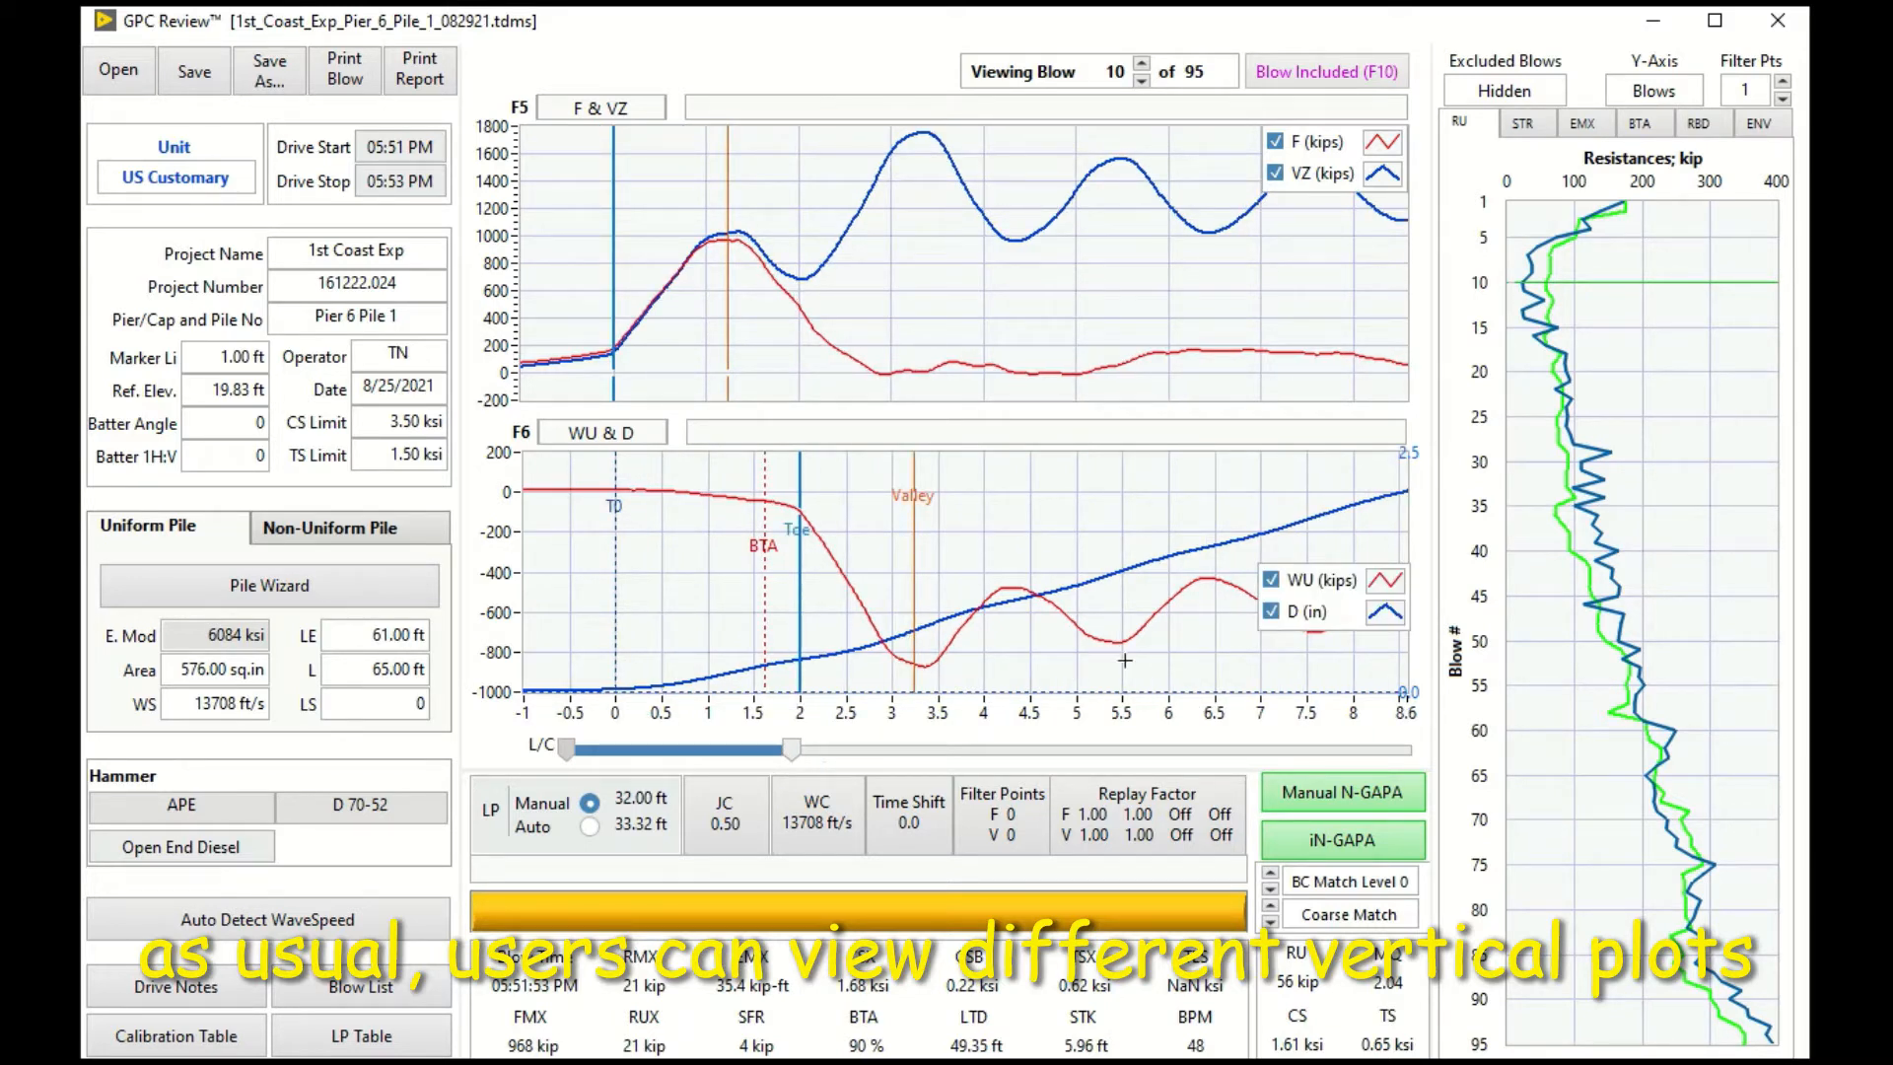
pyautogui.click(1272, 611)
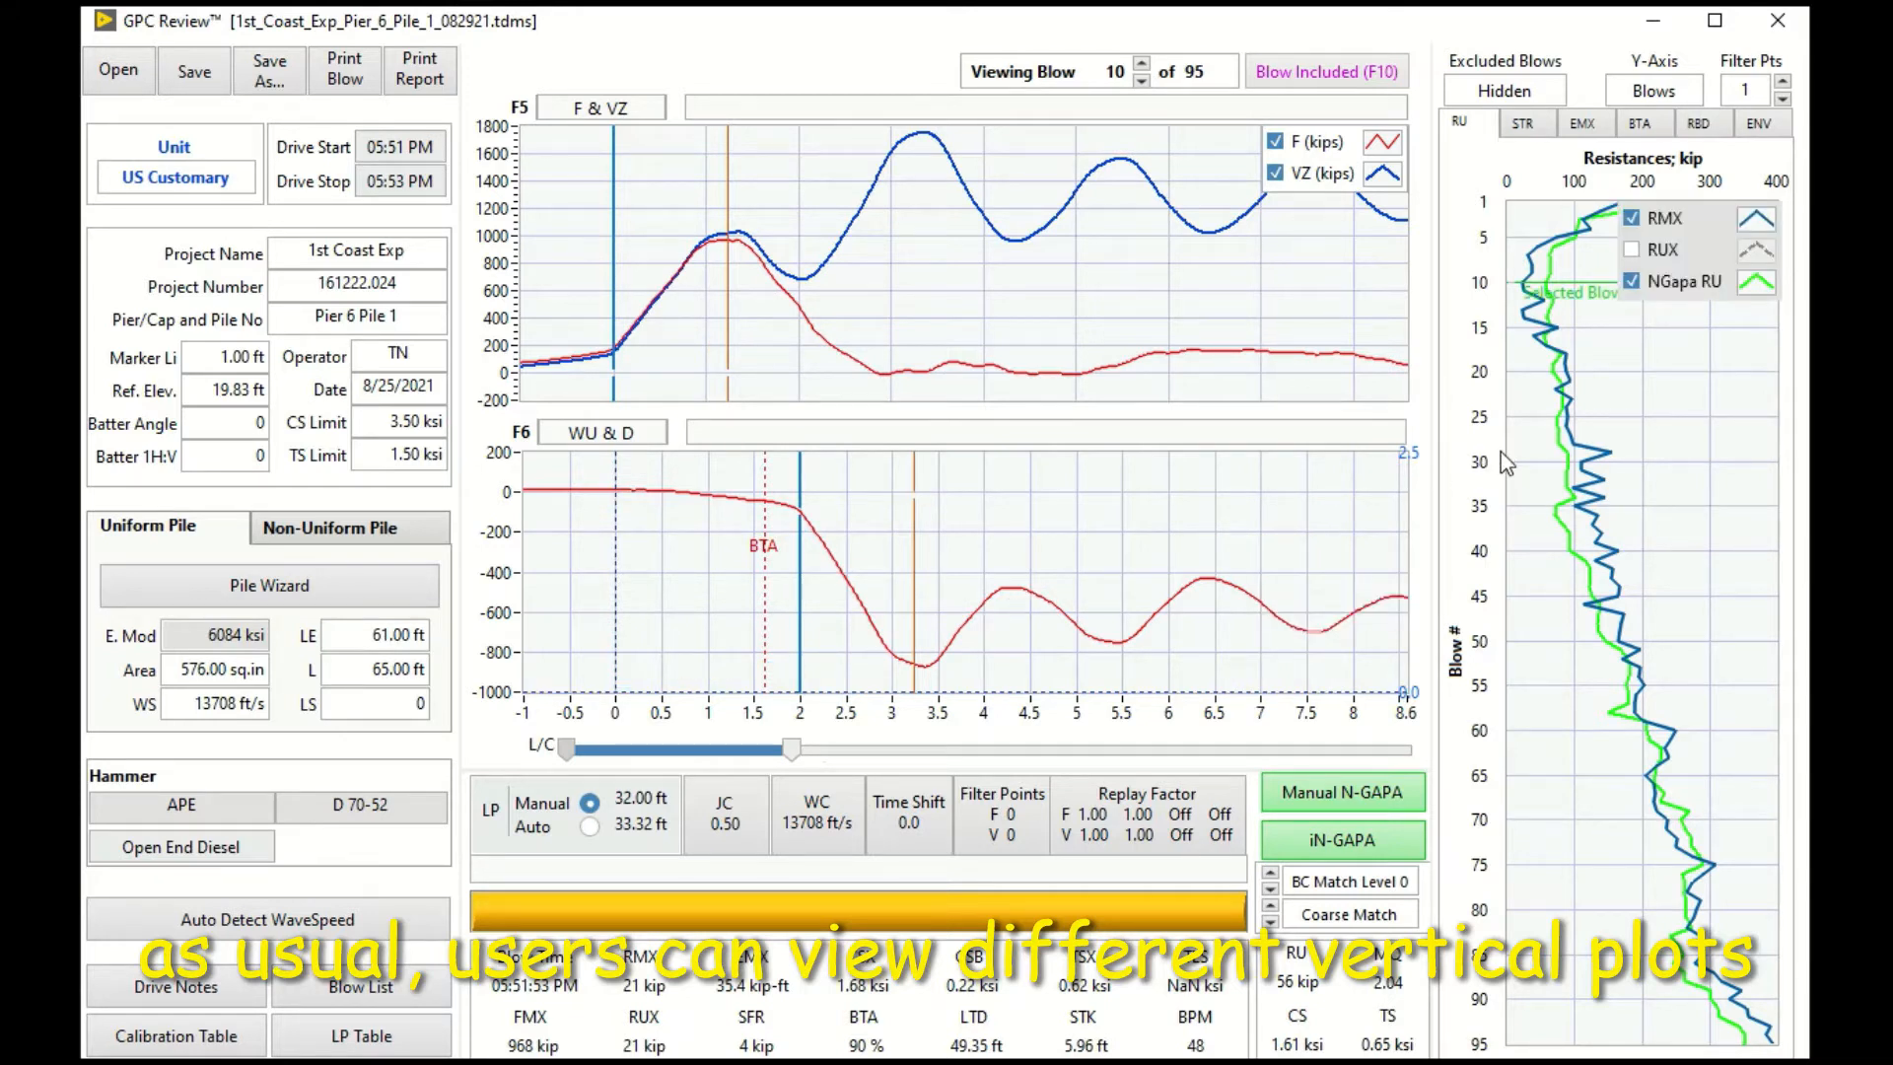
# - Open blow 1 in Manual N-GAPA, accepting the acceleration adjustment with a3 and a4 at 0
pyautogui.click(1545, 203)
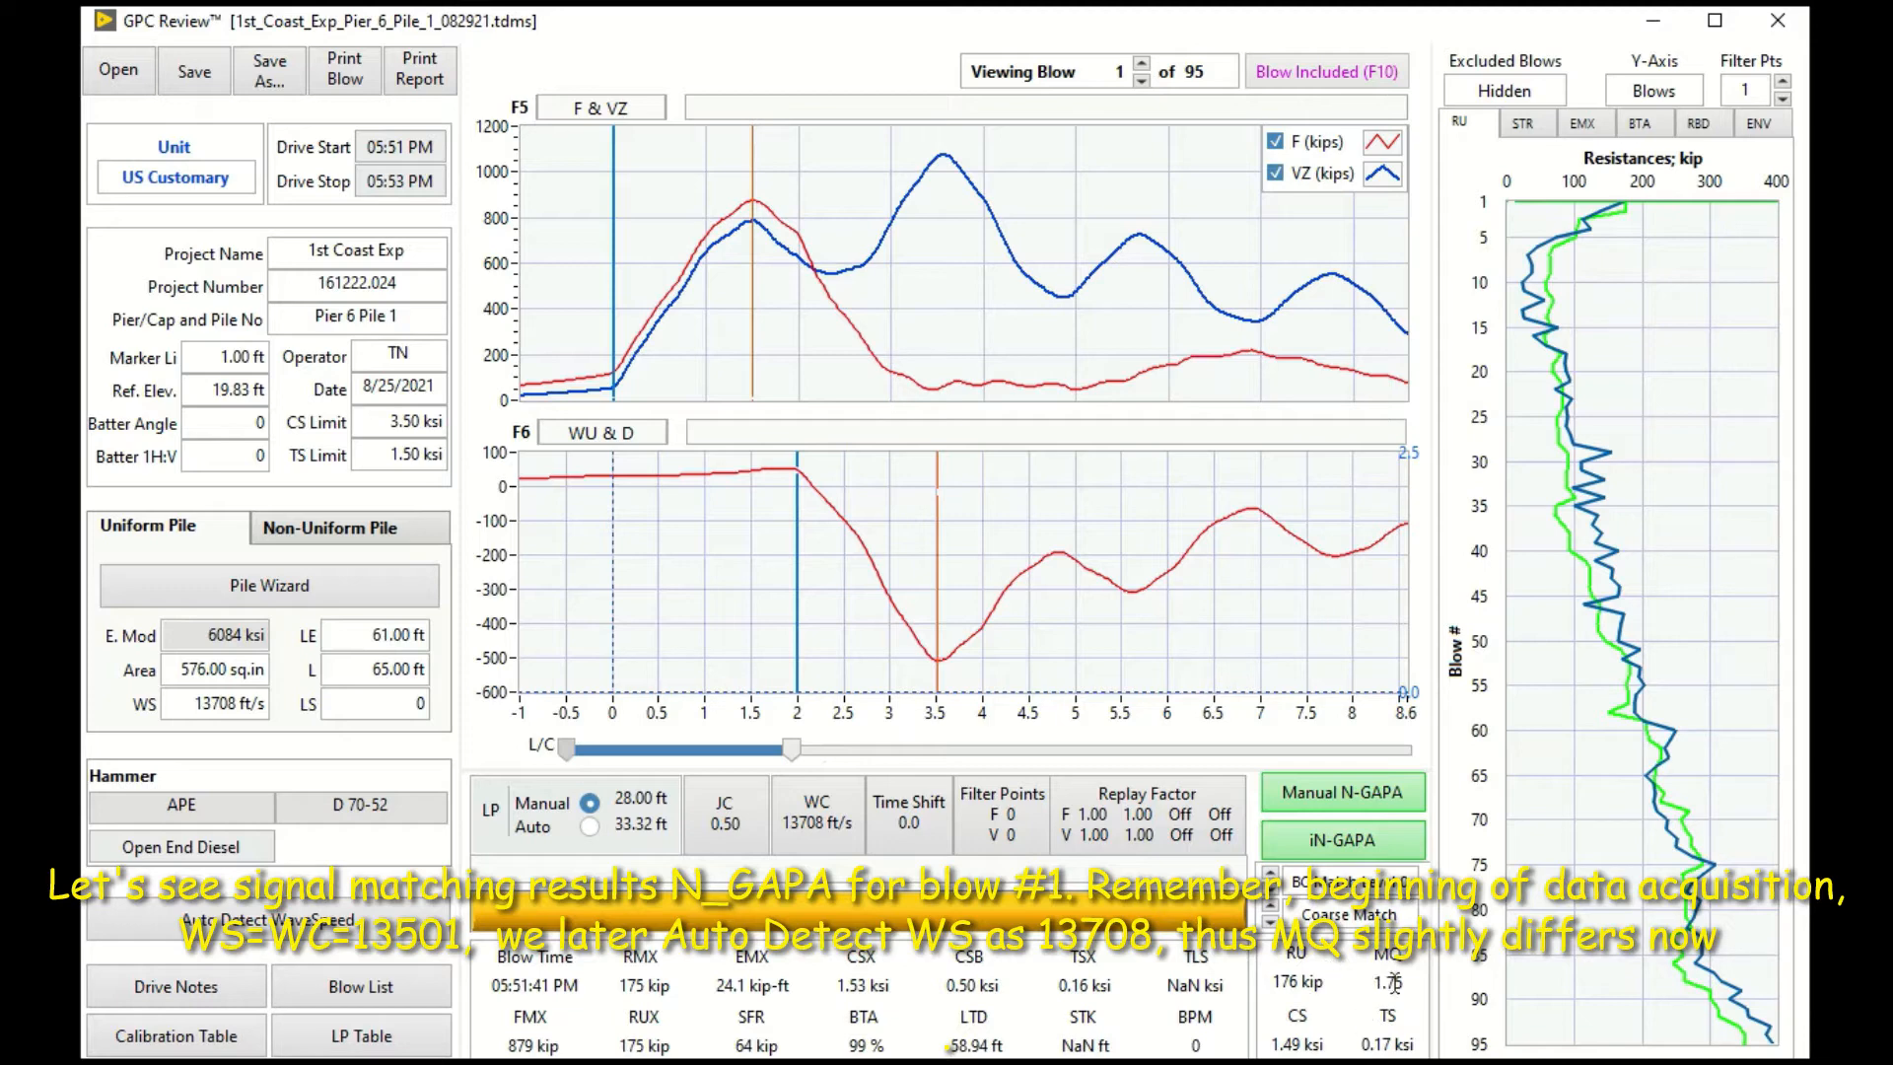
pyautogui.click(1368, 800)
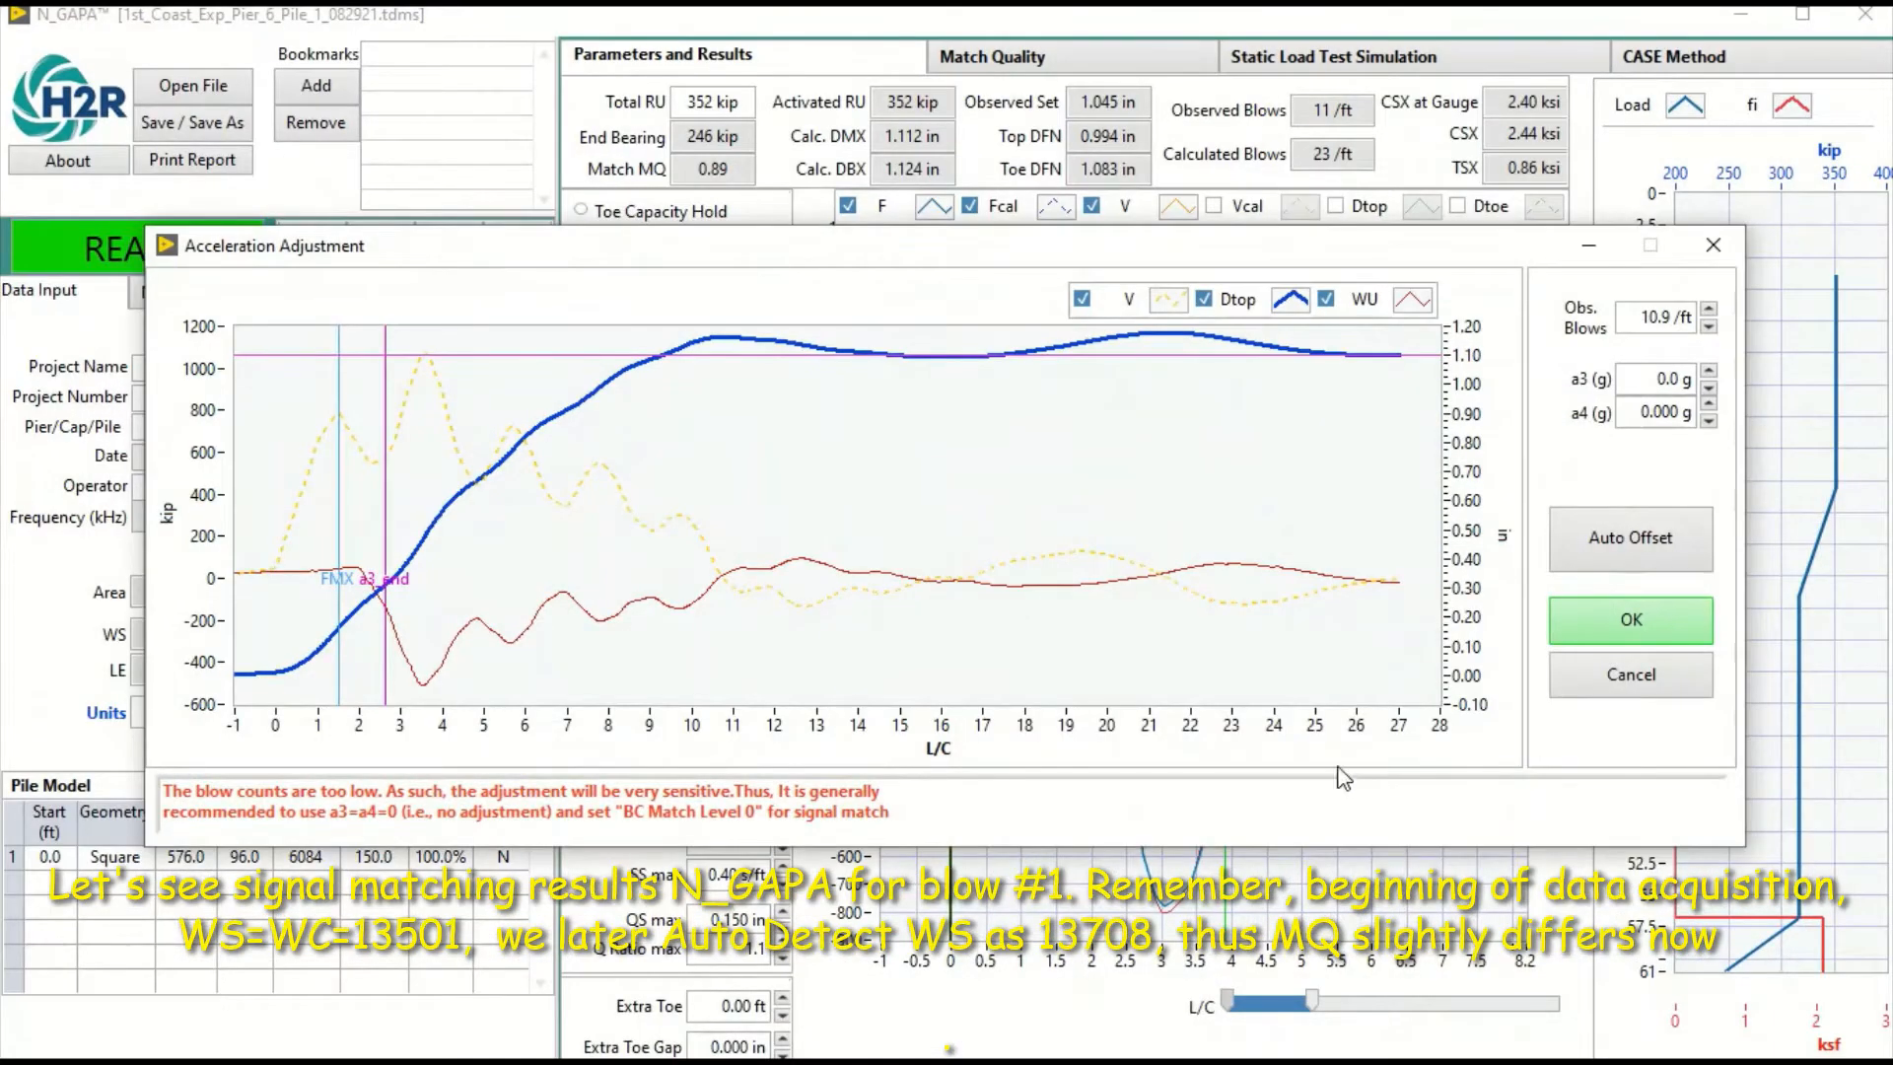
pyautogui.click(1604, 633)
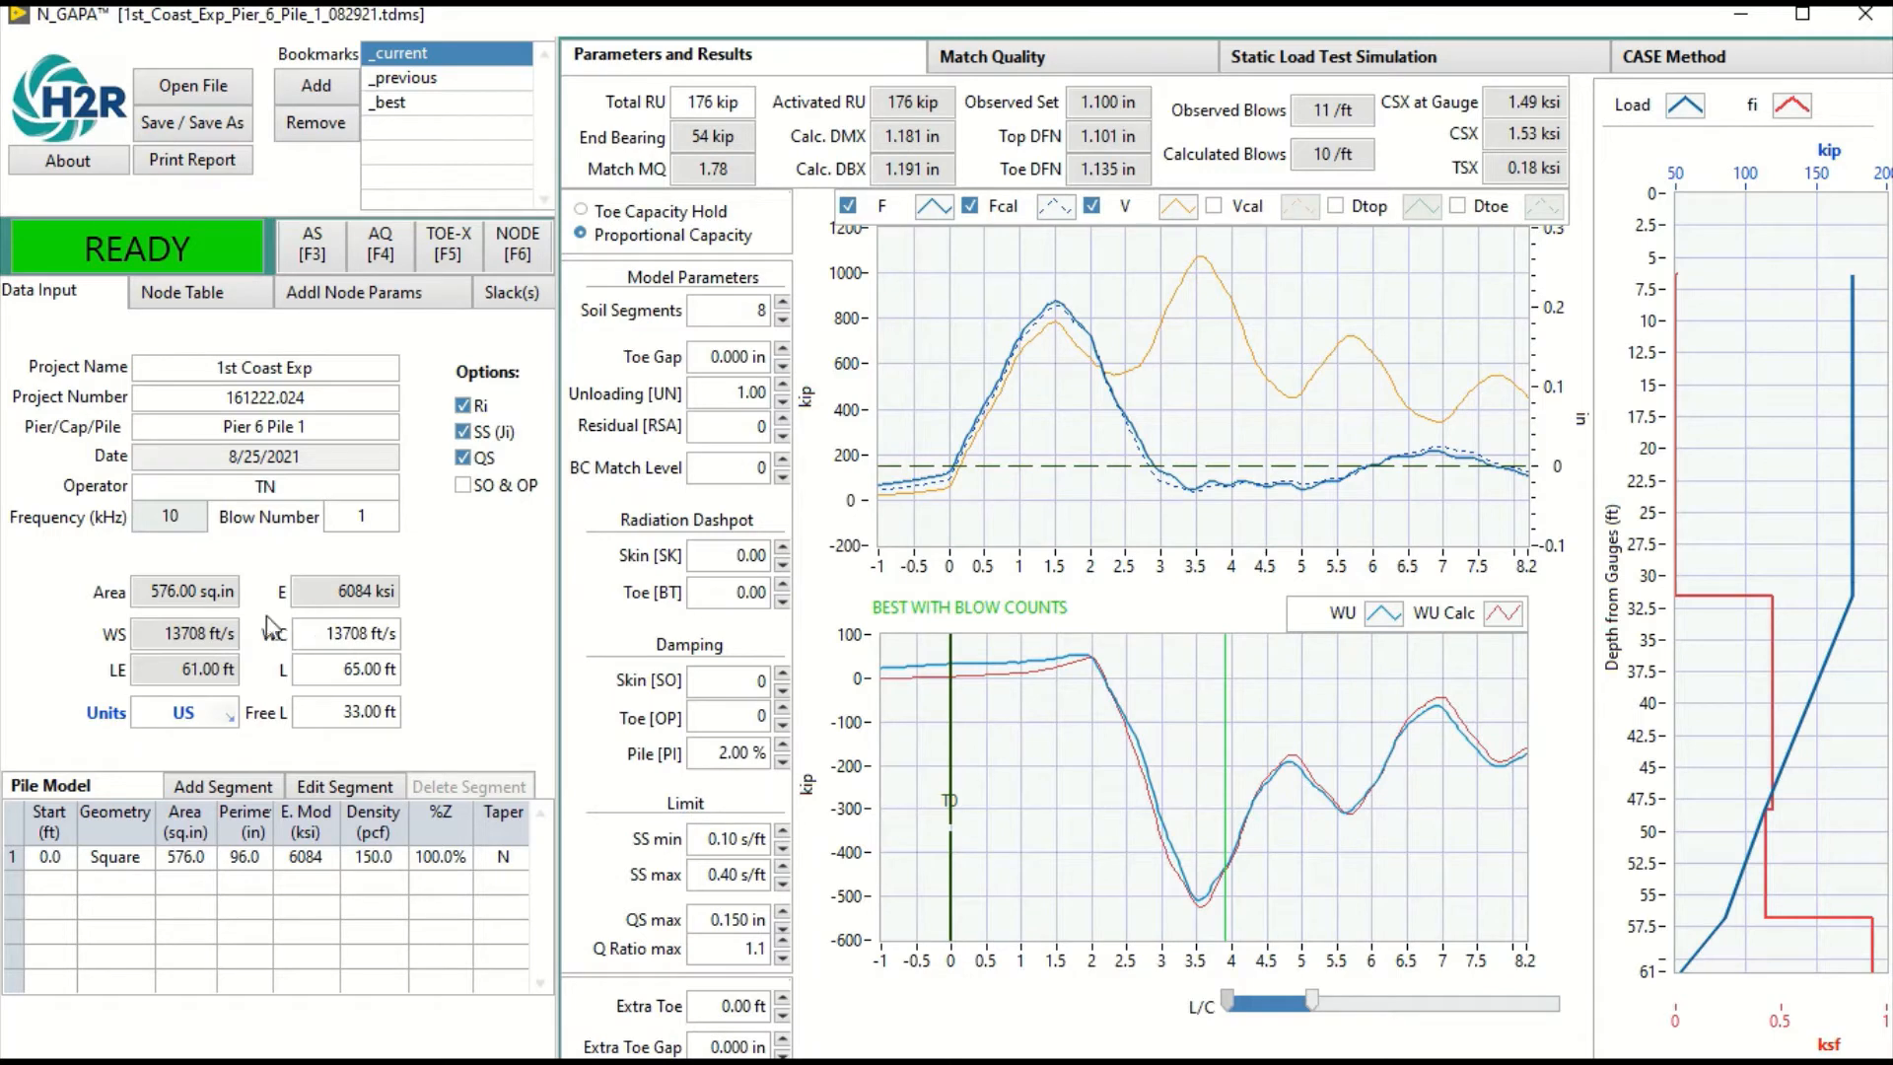
# - Improve blow 1's signal match with AQ and AS runs that include SO & OP, and close N_GAPA to return to GPC Review
pyautogui.click(479, 490)
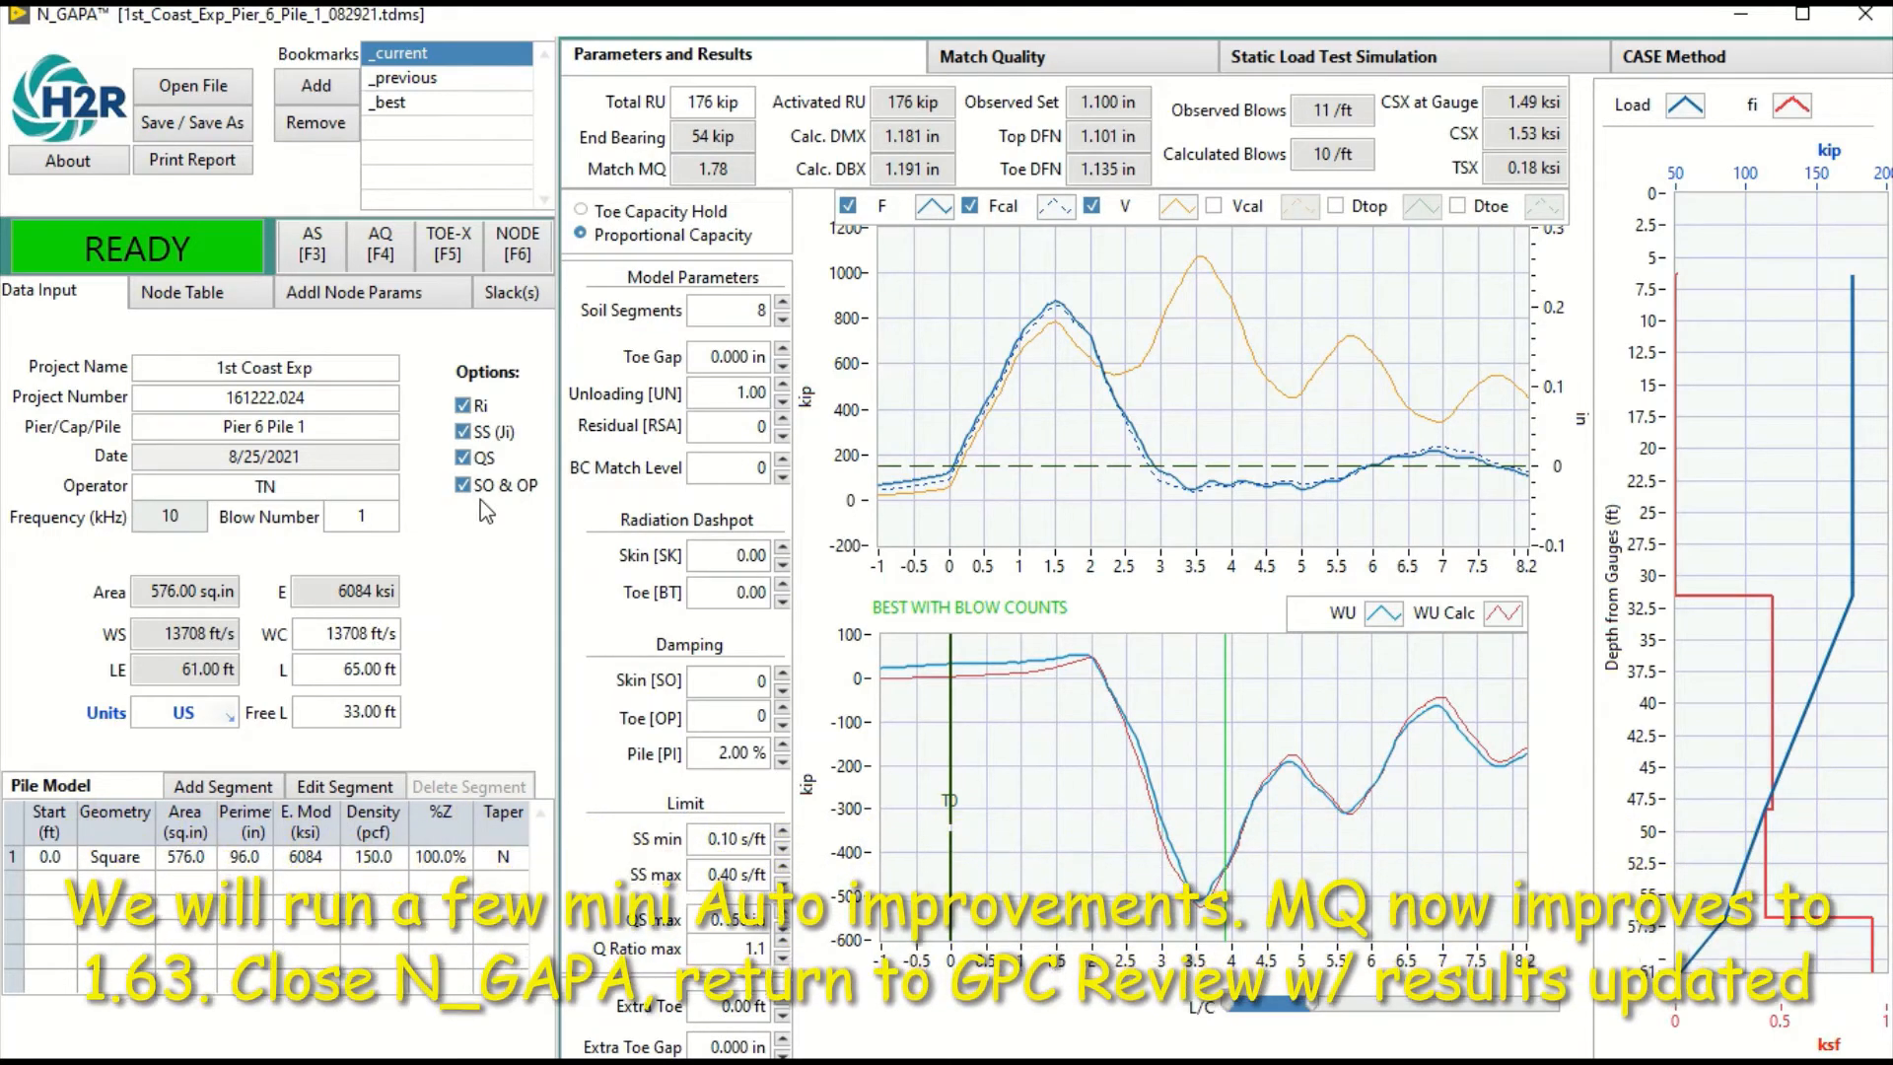
pyautogui.press('F4')
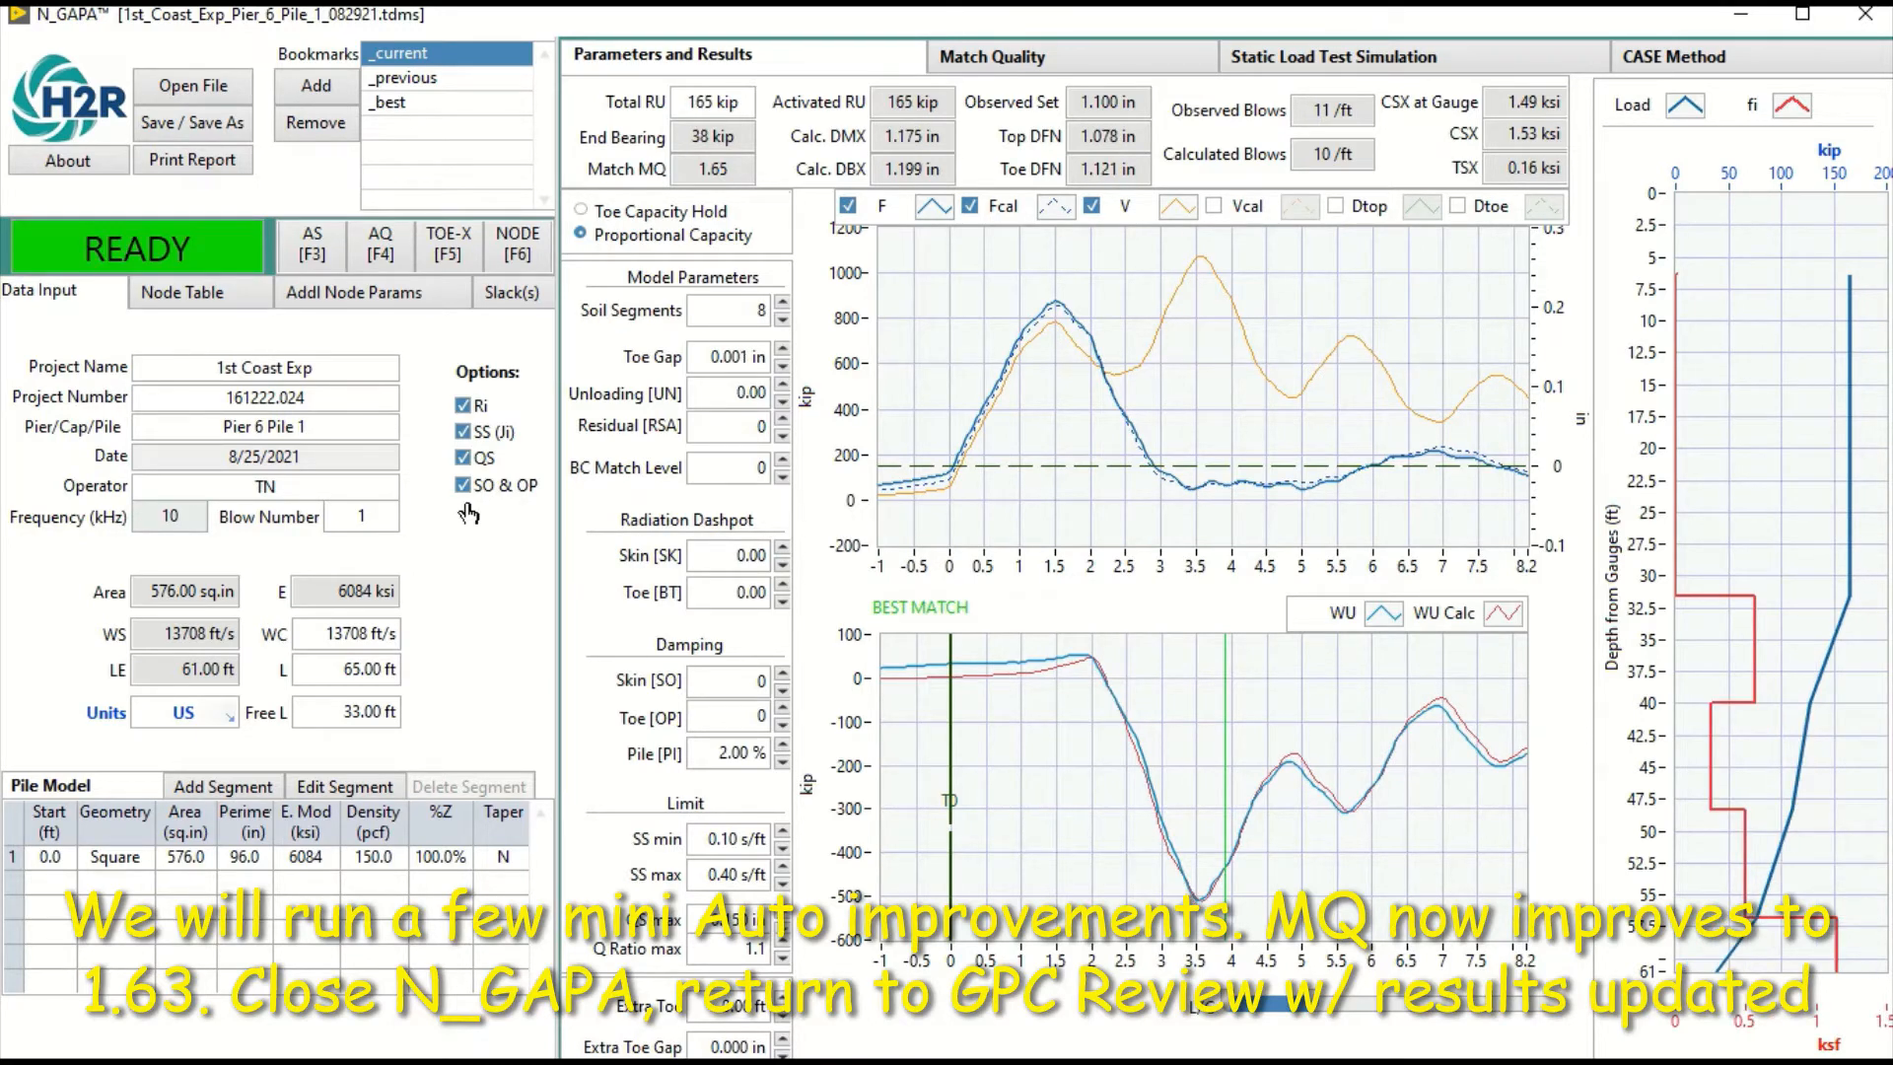
pyautogui.click(375, 242)
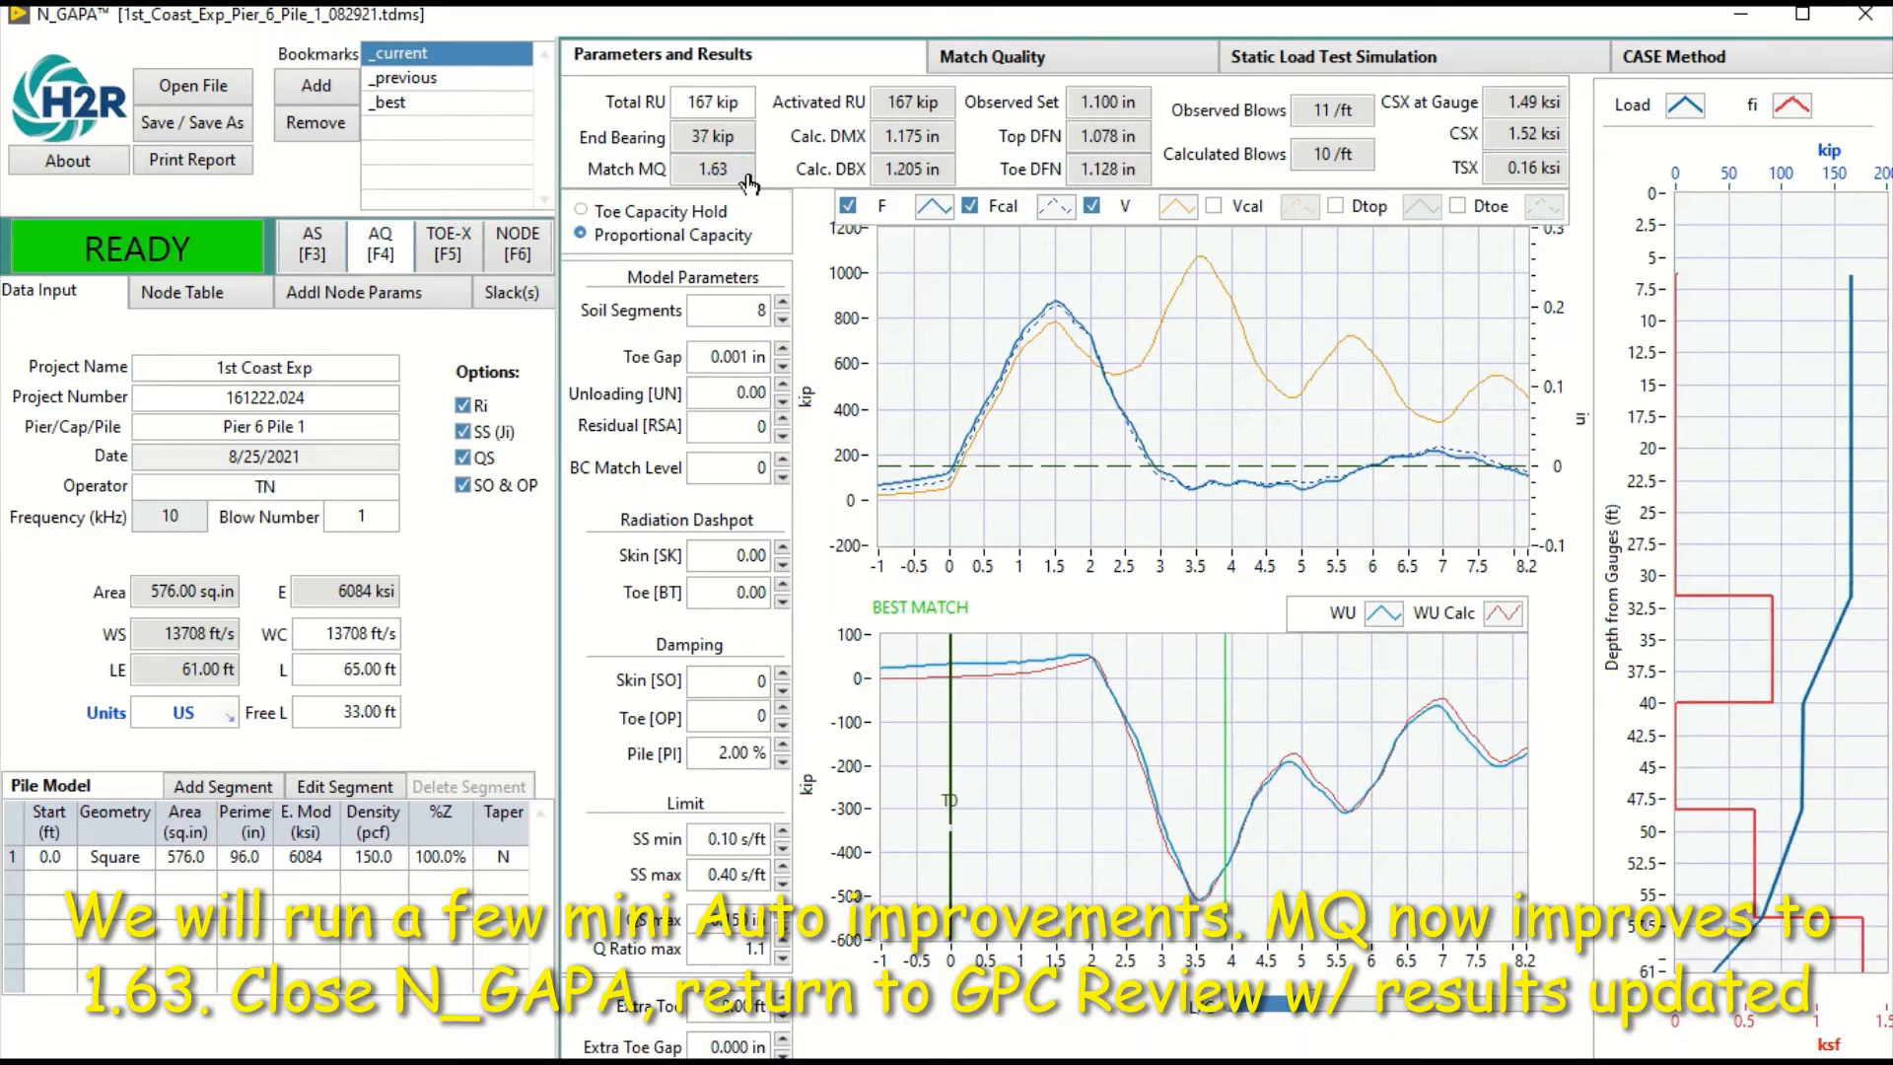
pyautogui.click(308, 258)
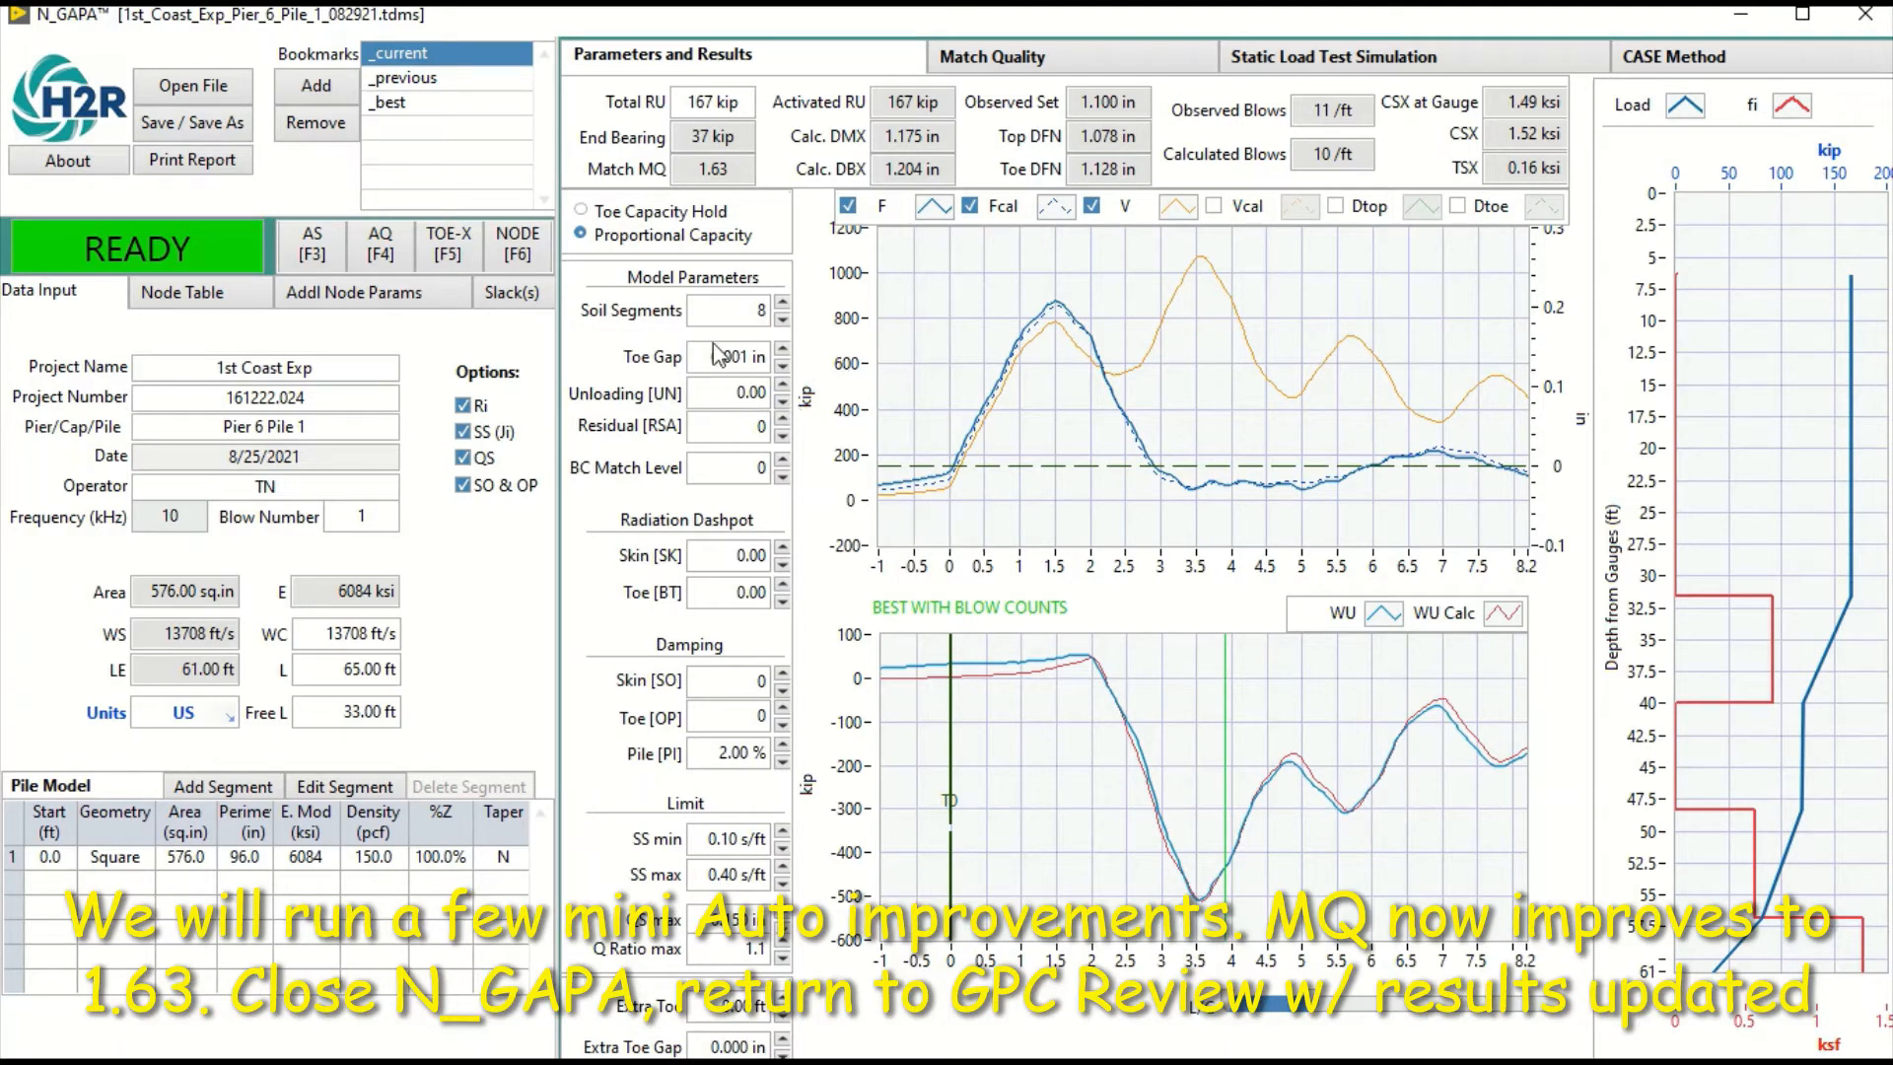
pyautogui.click(1868, 21)
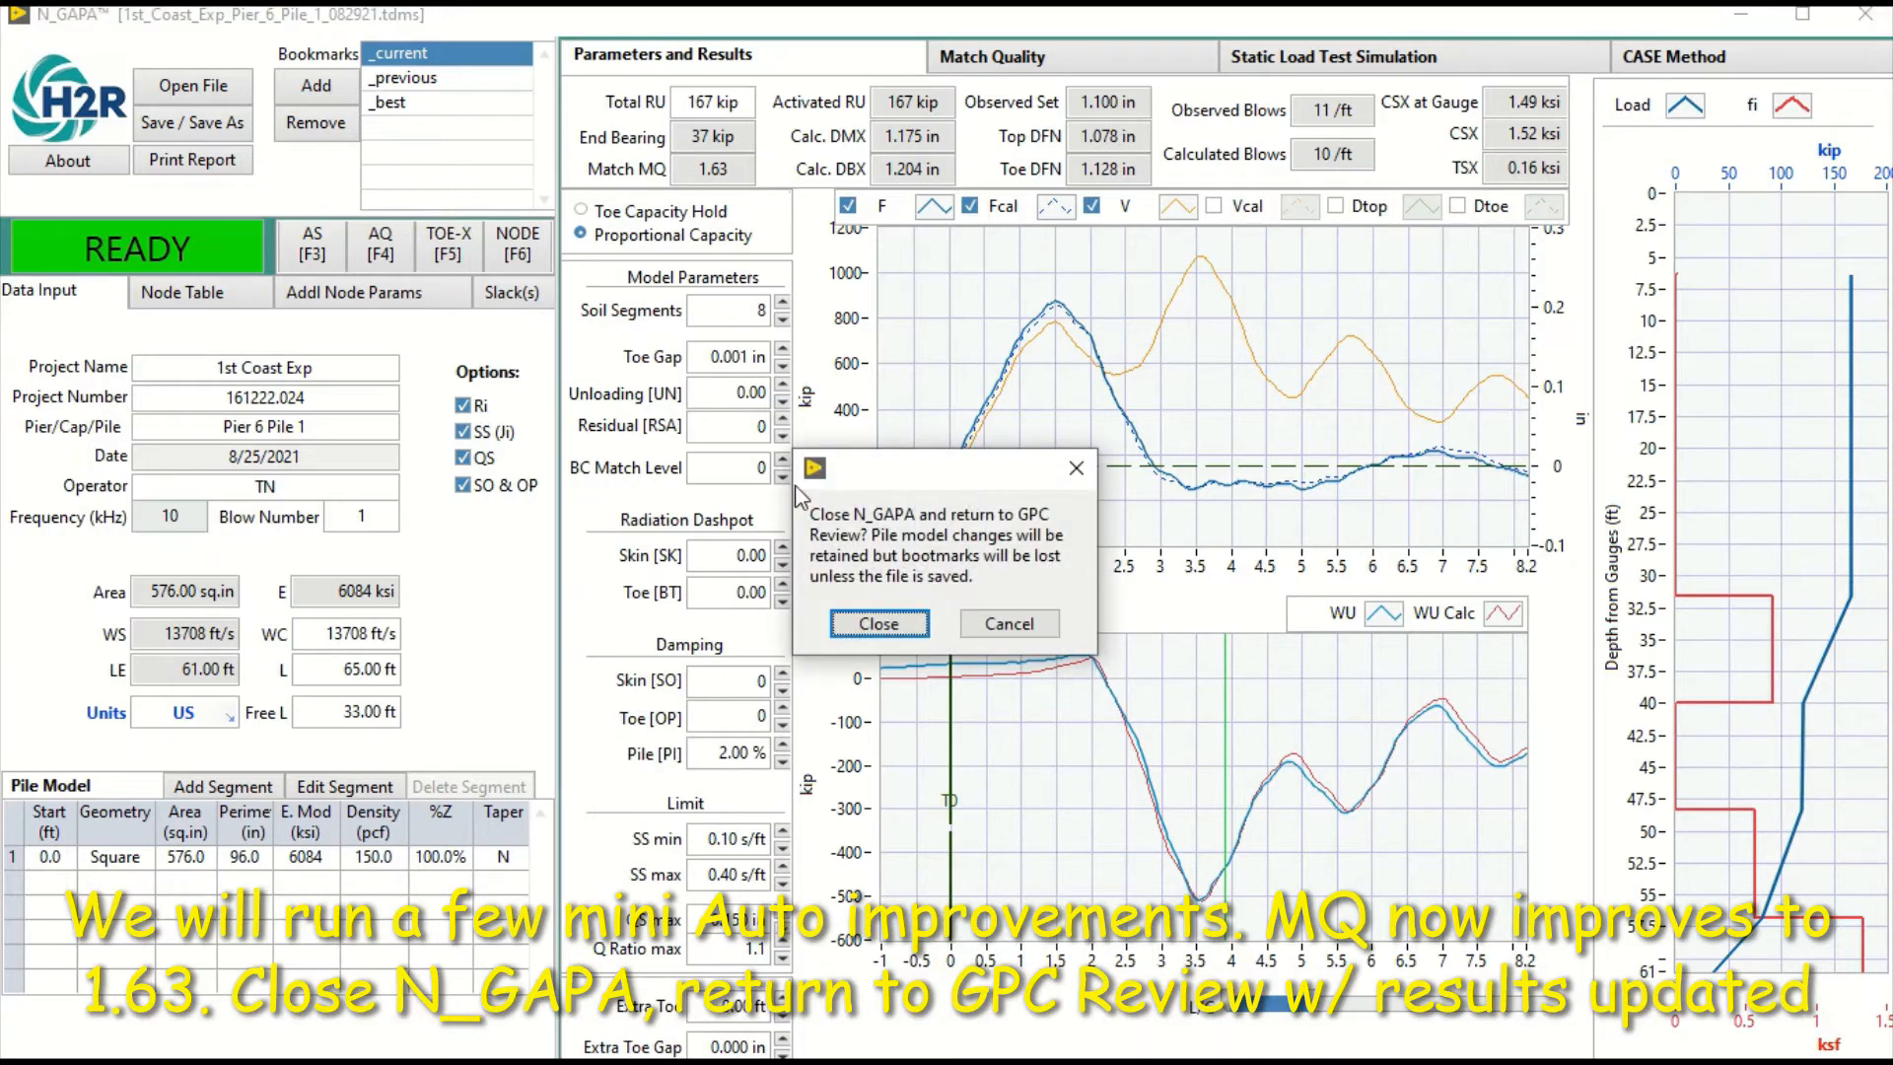
pyautogui.click(877, 636)
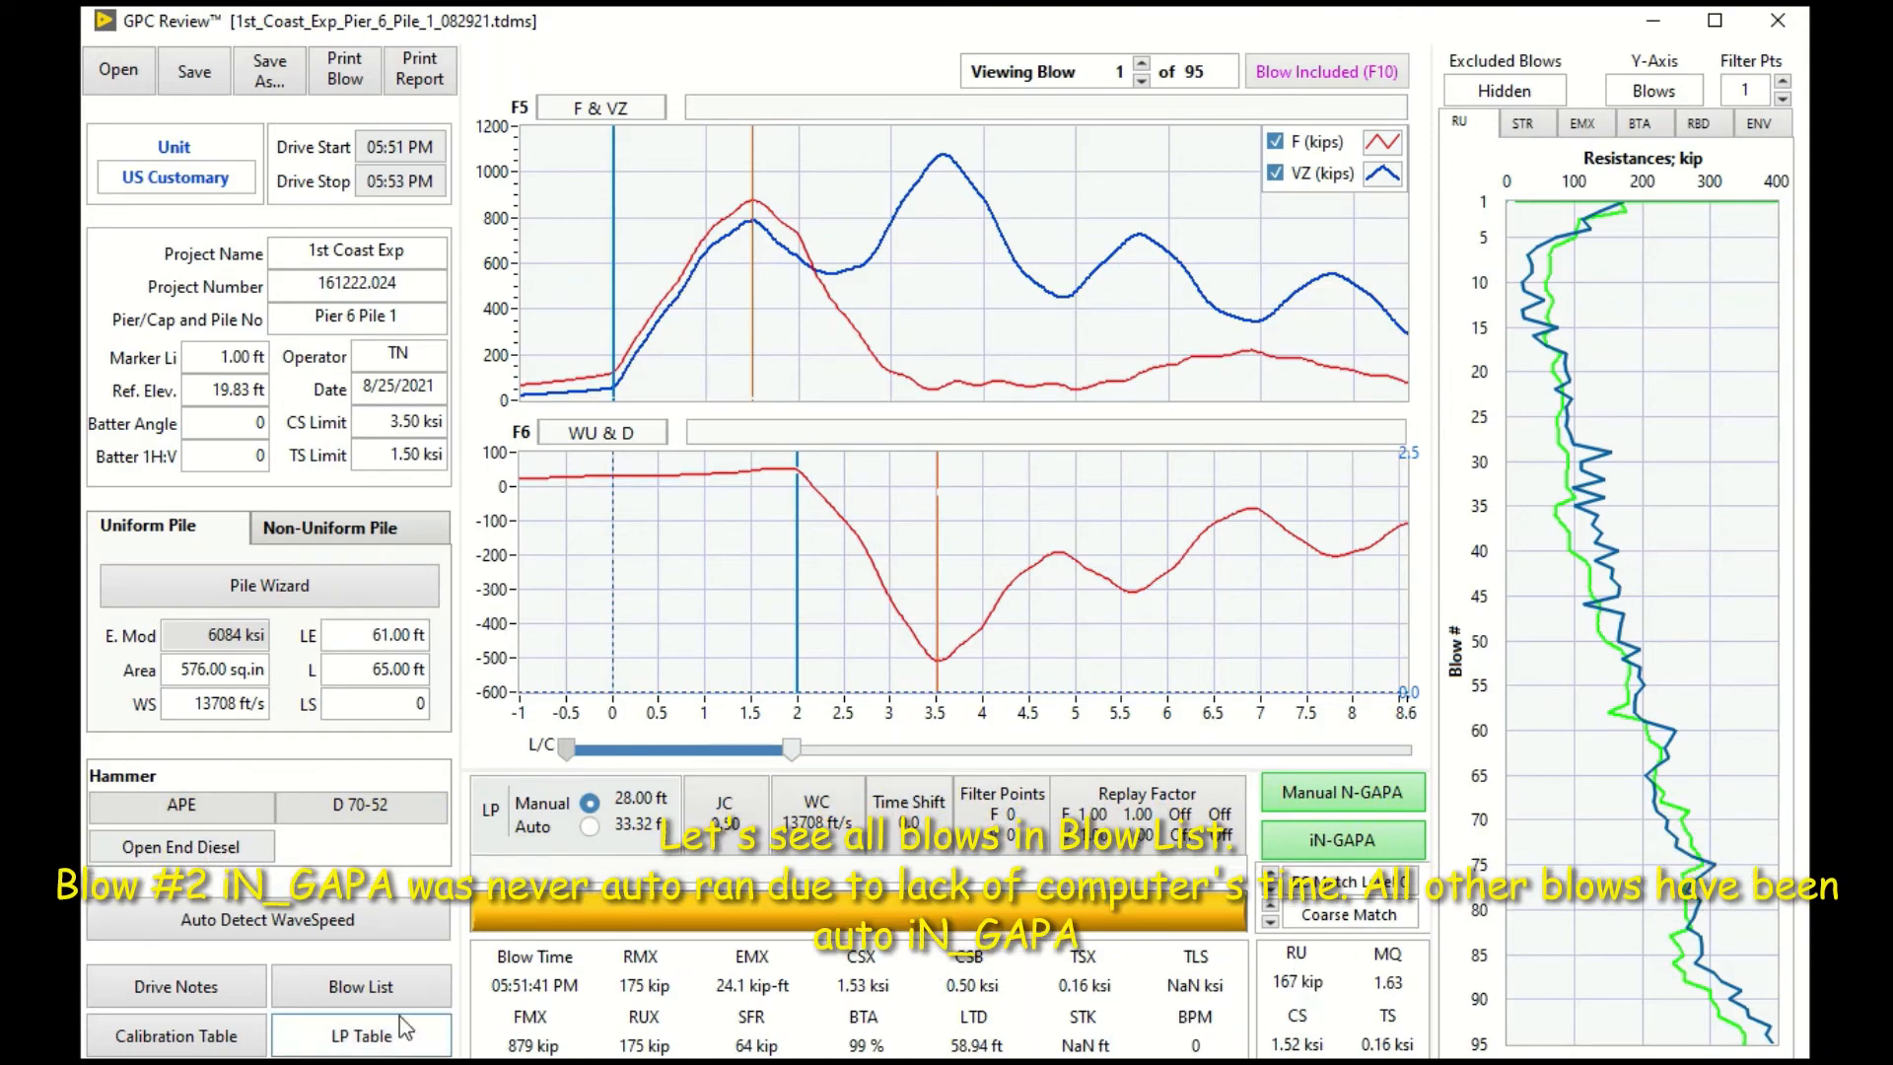
# - Examine the MQ values of all blows, including blows 1 and 2, in the Blow List and close it
pyautogui.click(400, 987)
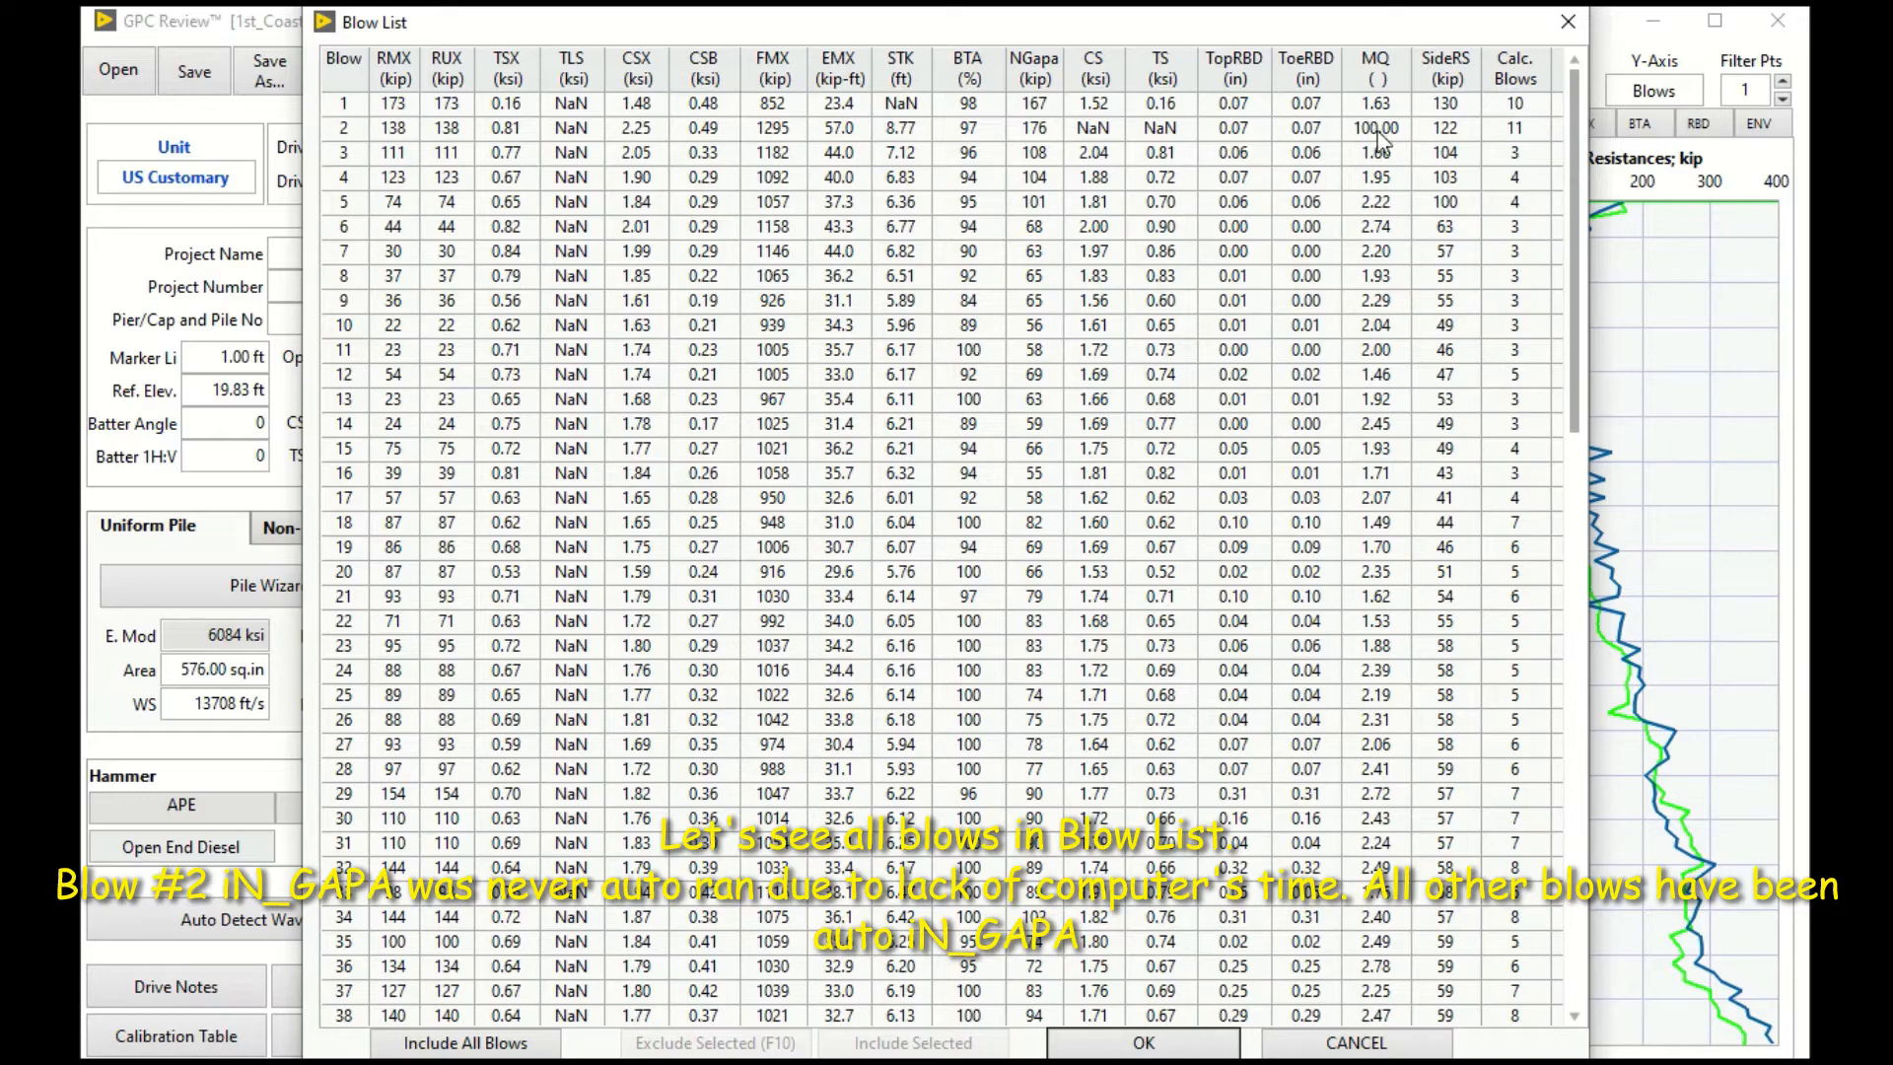
pyautogui.moveTo(1577, 128); pyautogui.dragTo(1607, 96)
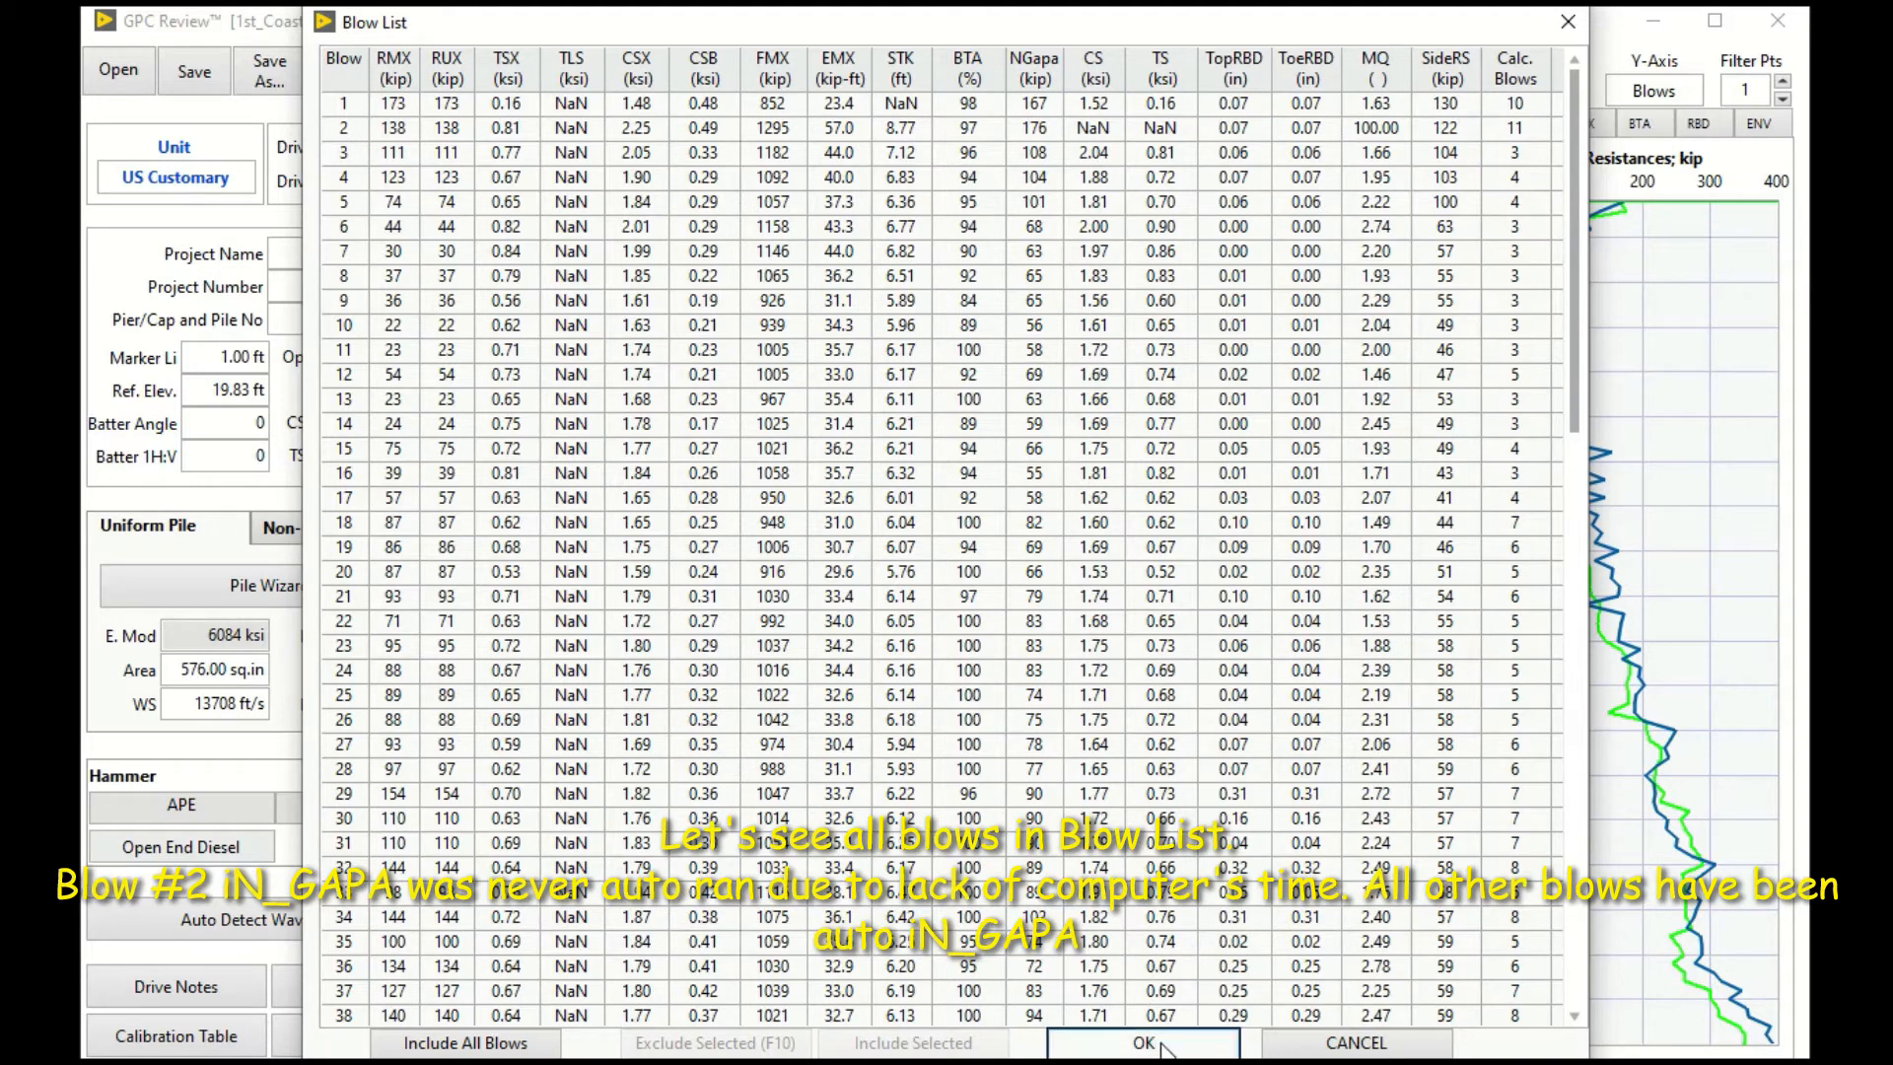
pyautogui.click(1390, 109)
pyautogui.click(1108, 1042)
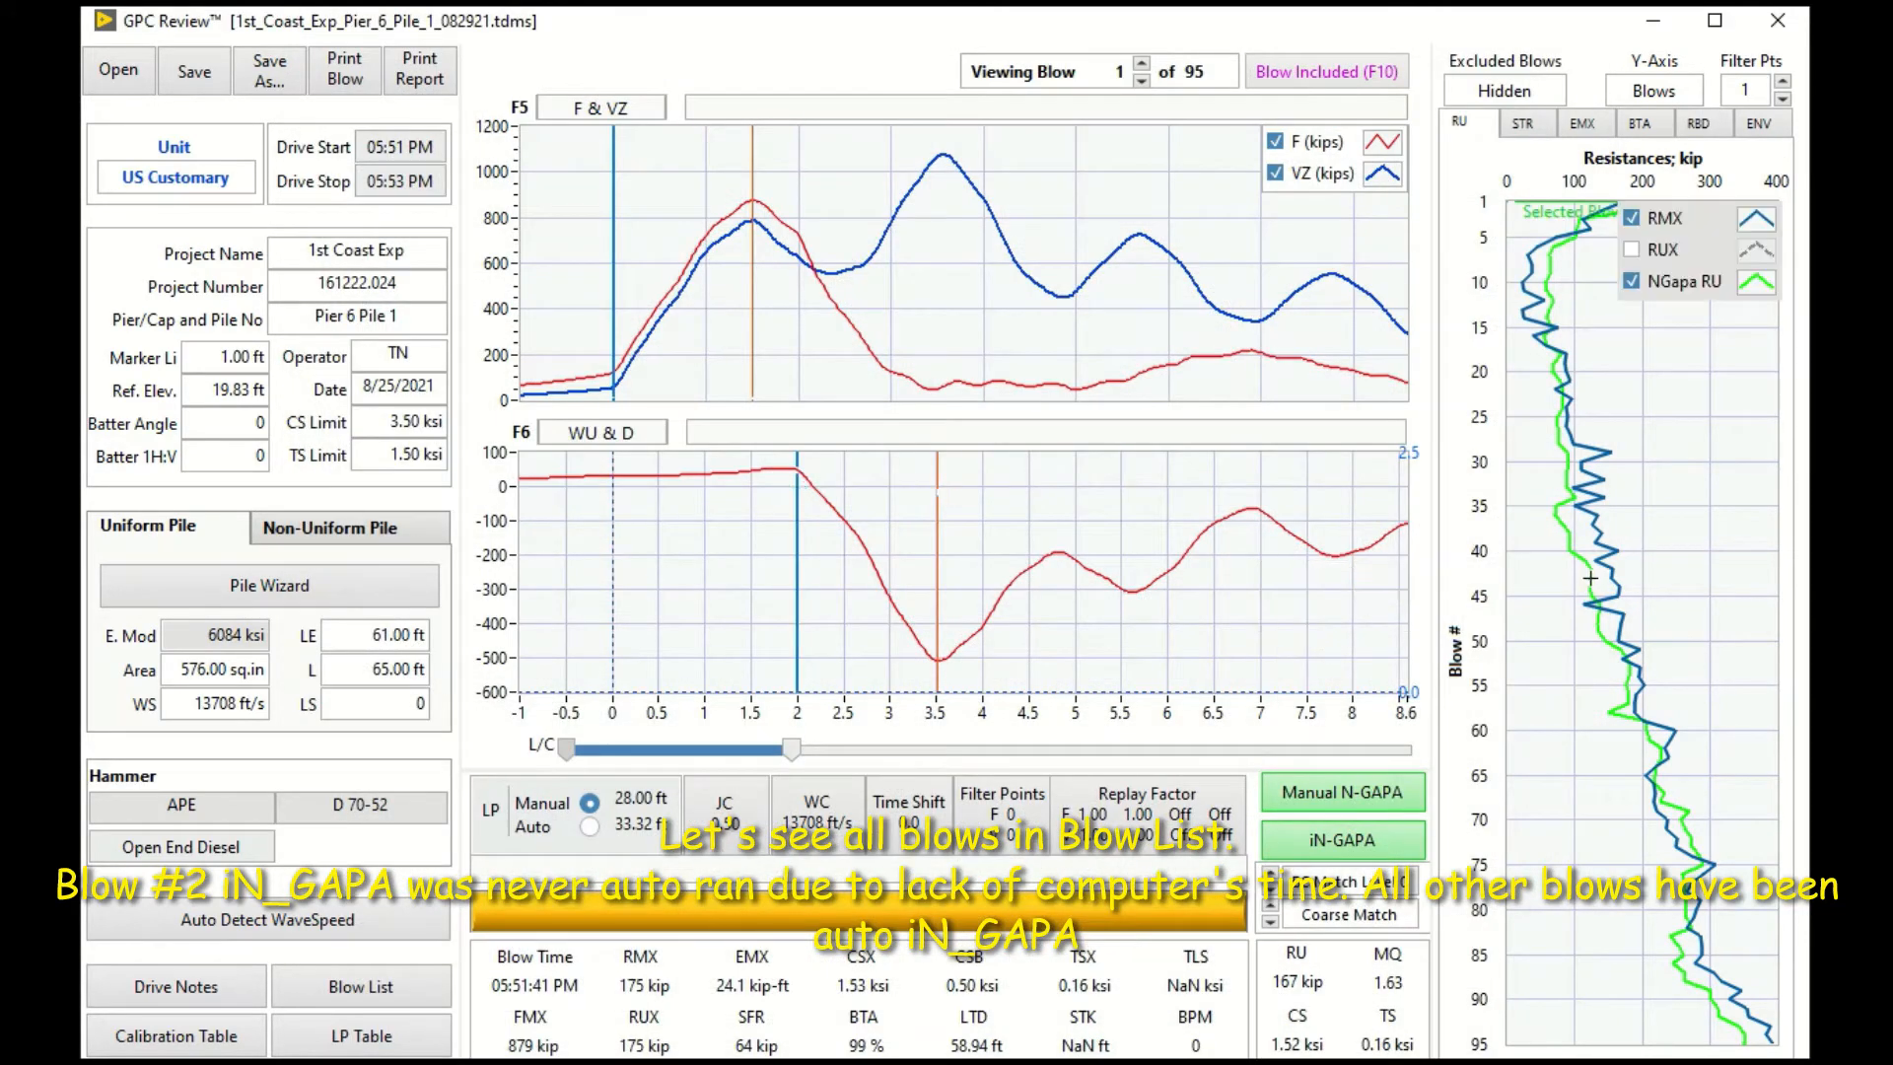
# - Open blow 84 in Manual N-GAPA, accepting the acceleration adjustment with a3 and a4 at 0
pyautogui.click(1619, 944)
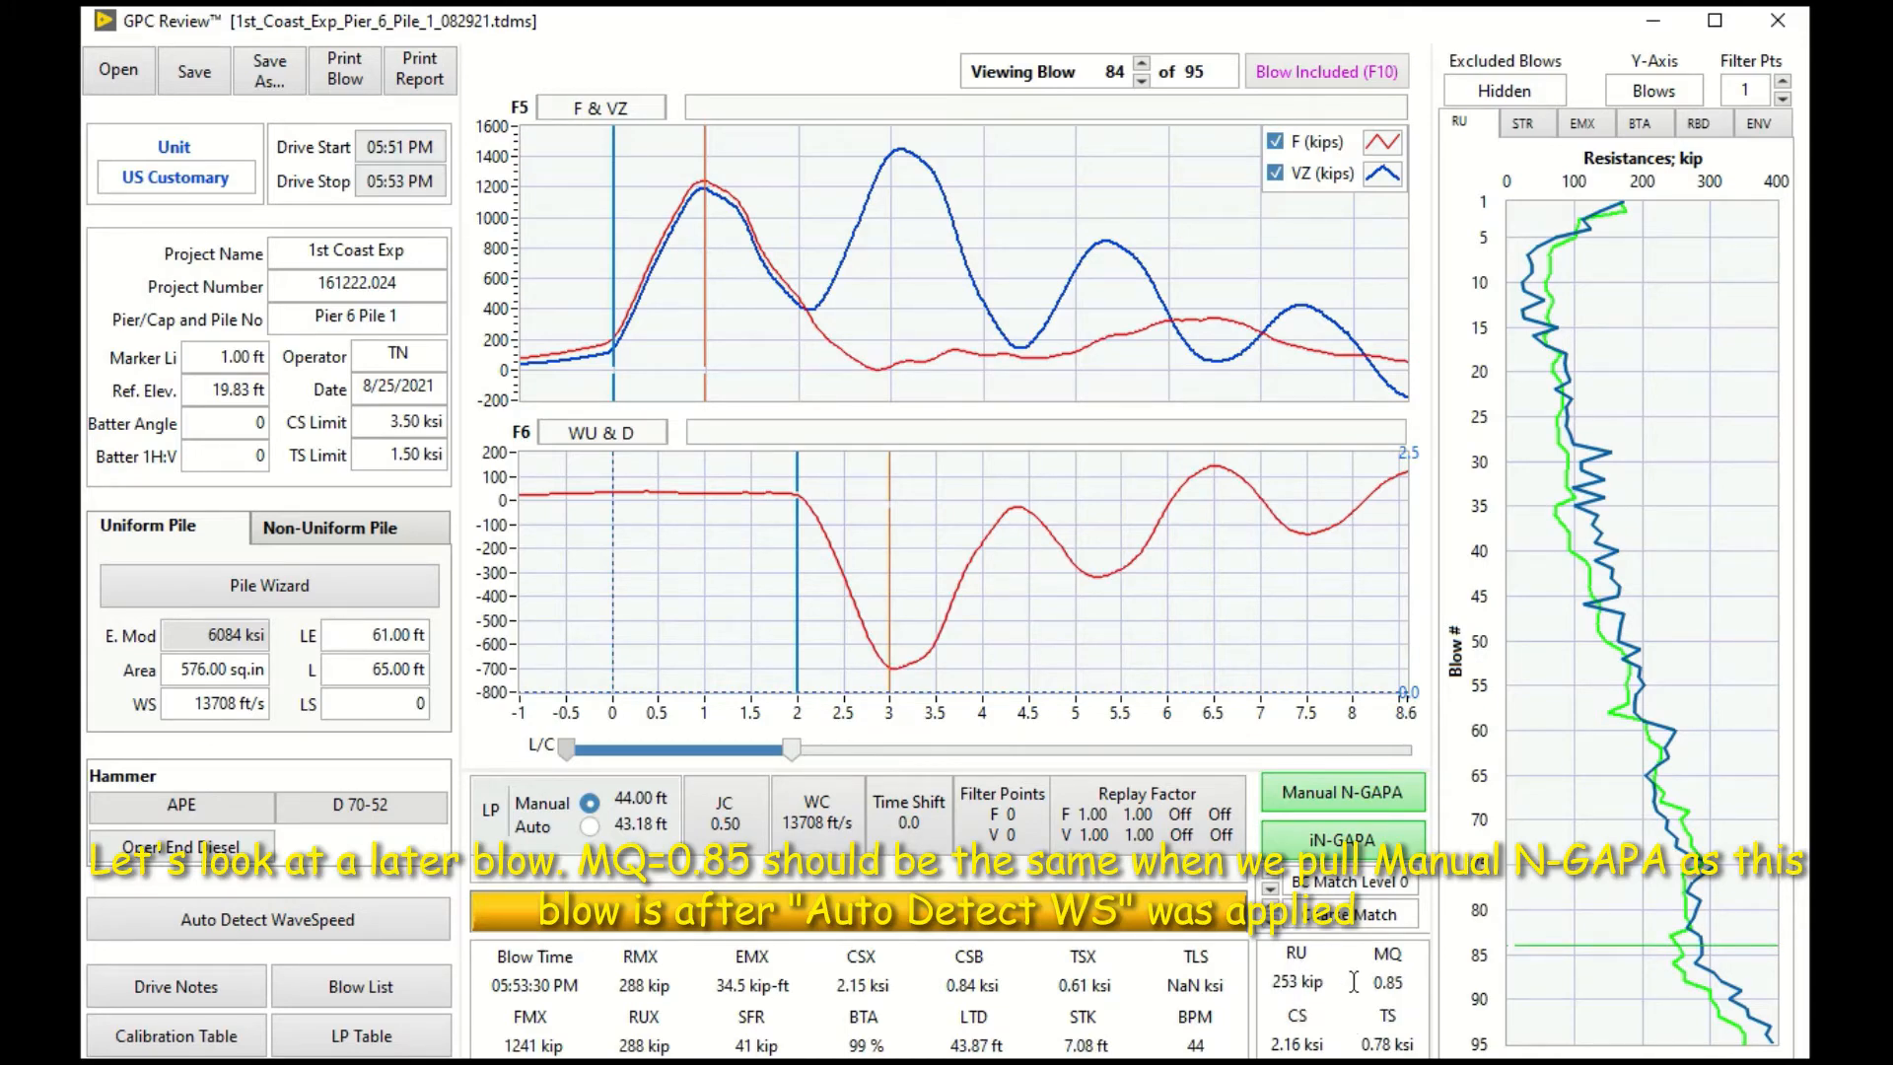
pyautogui.click(1312, 797)
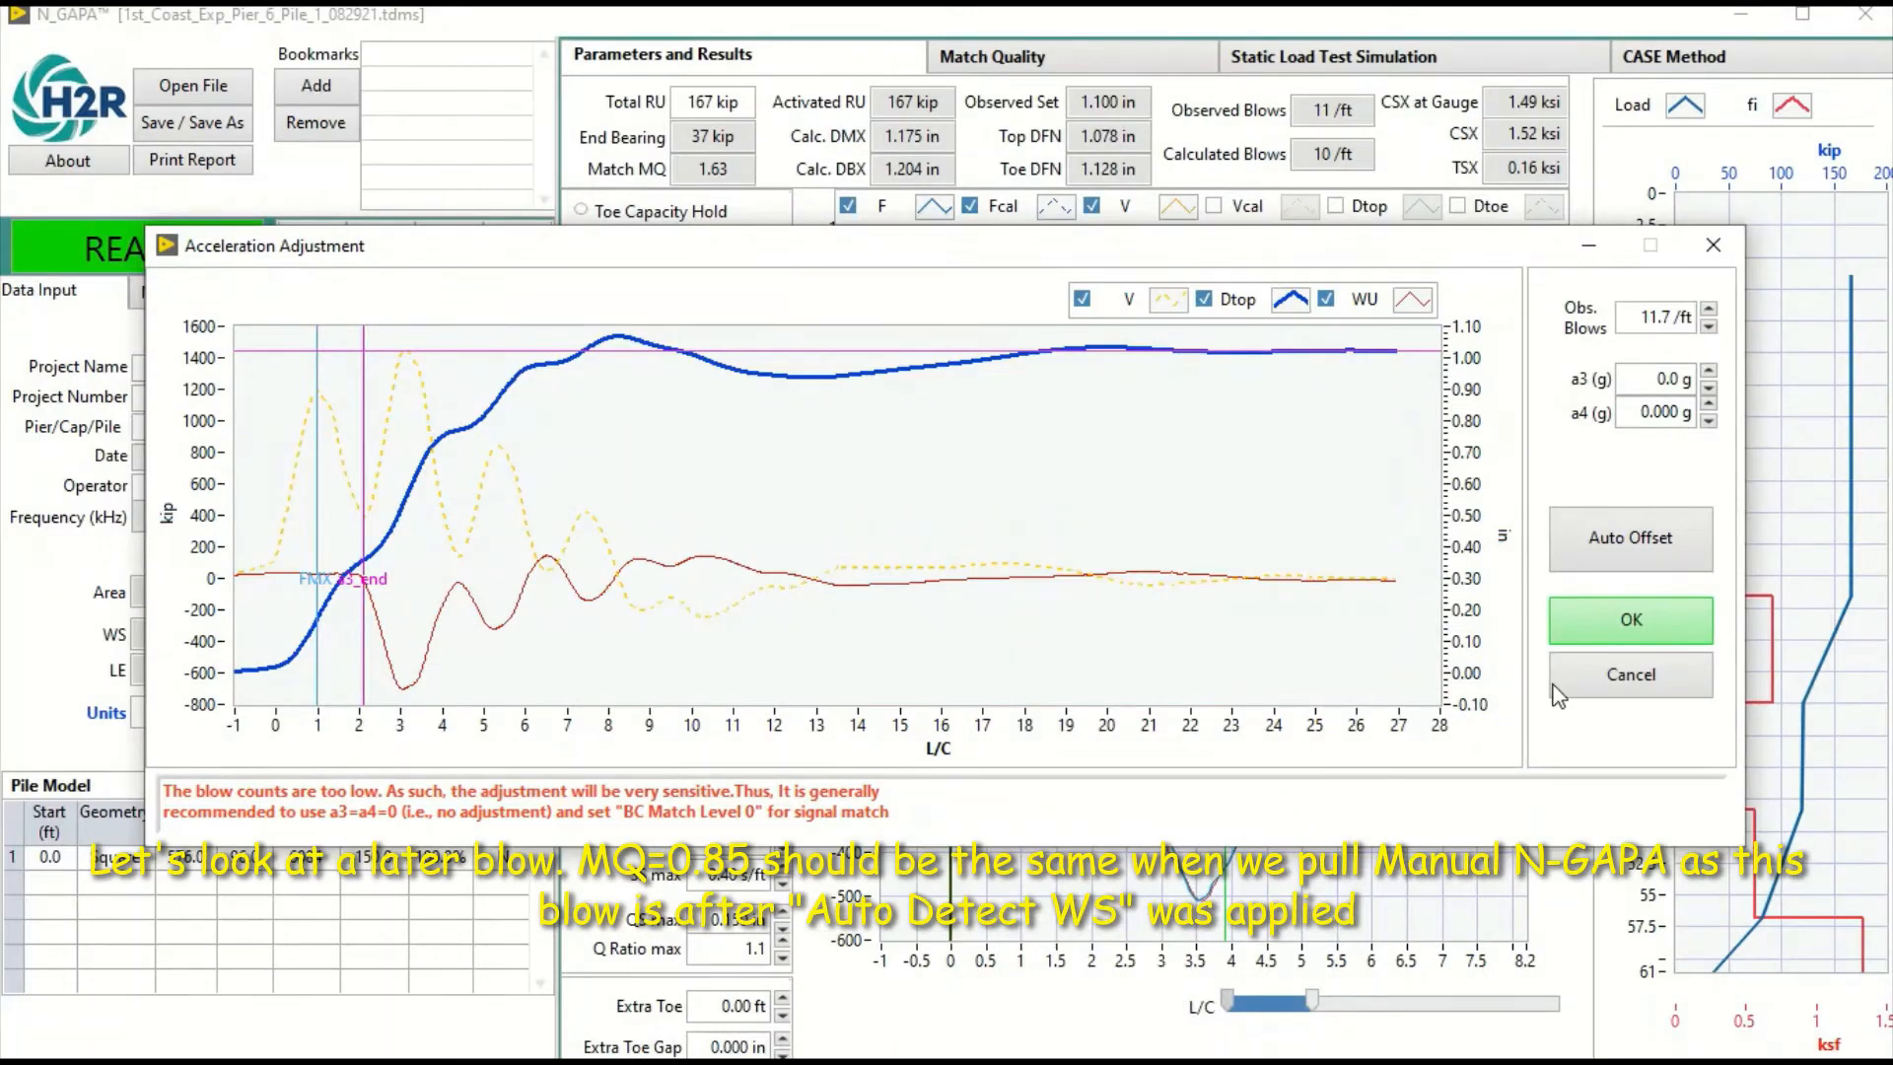
pyautogui.click(1624, 621)
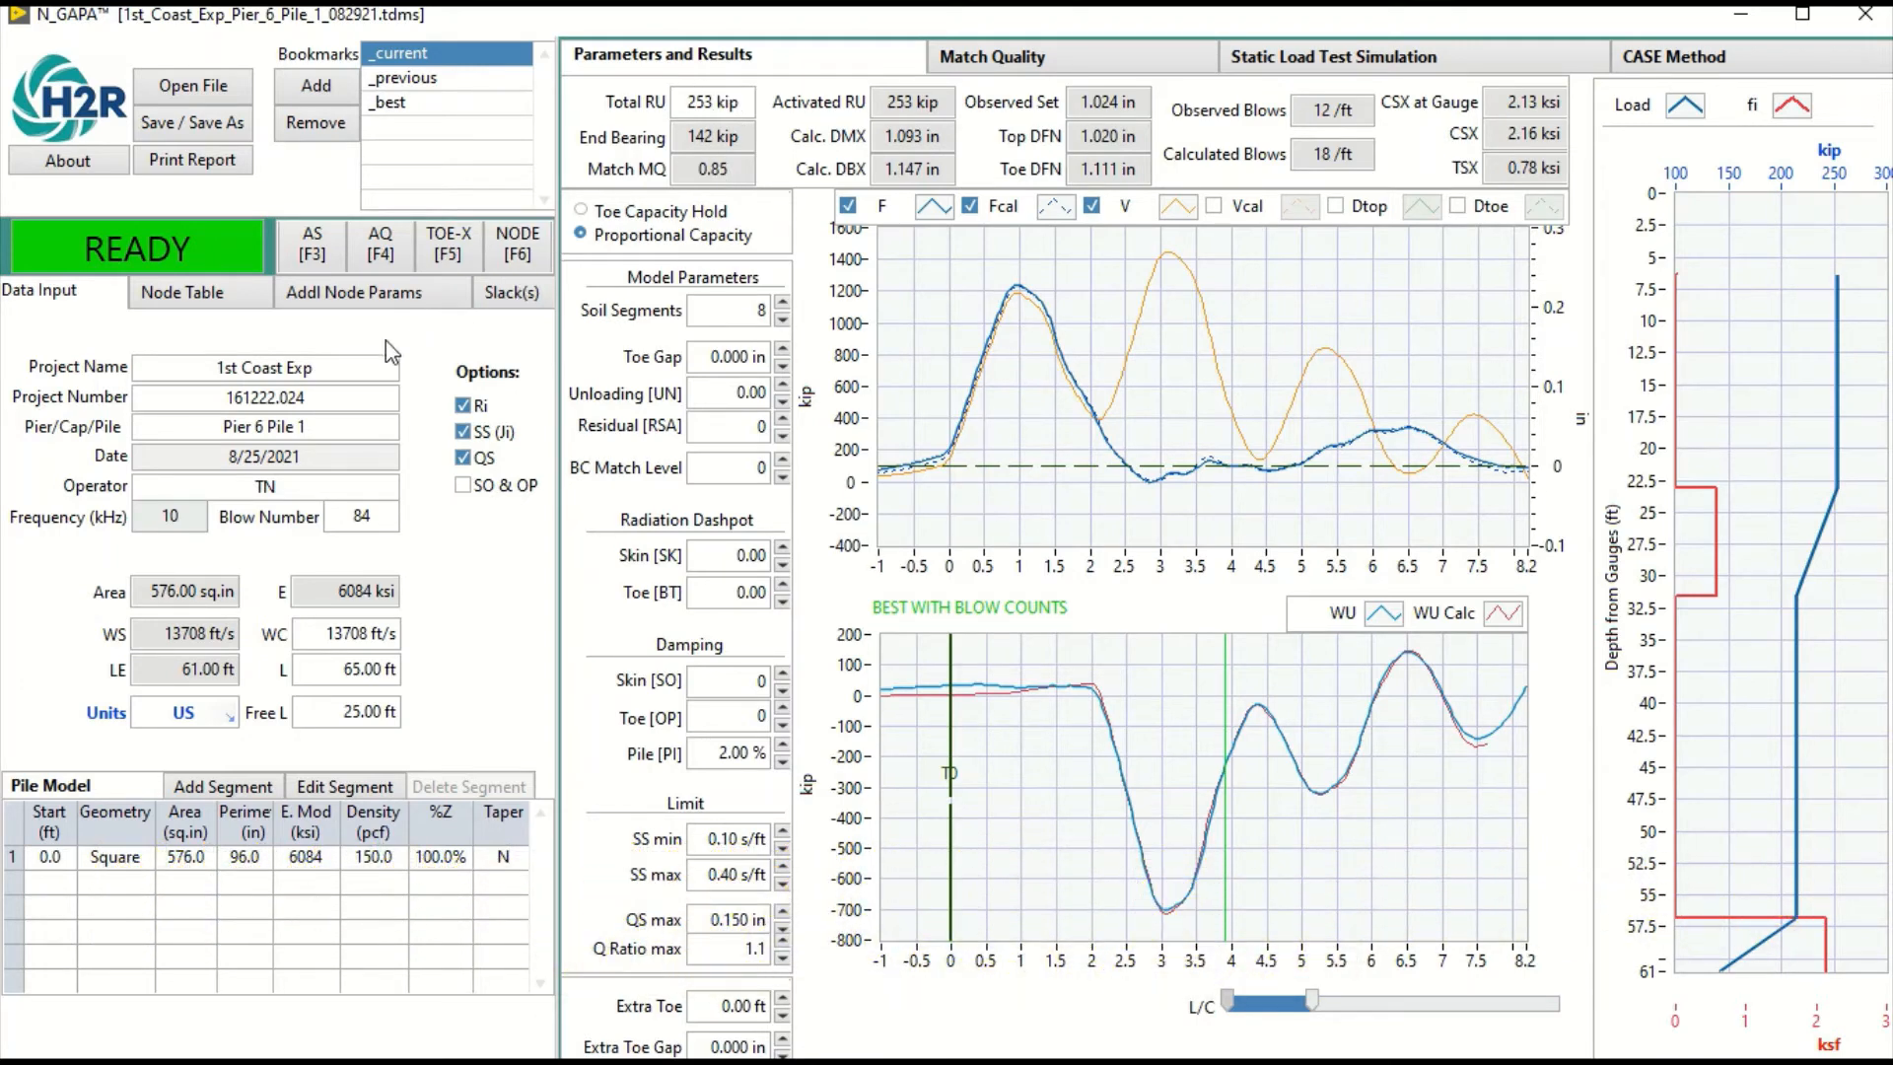
# - Improve blow 84's signal match with AQ and AS runs that include SO & OP
pyautogui.click(464, 487)
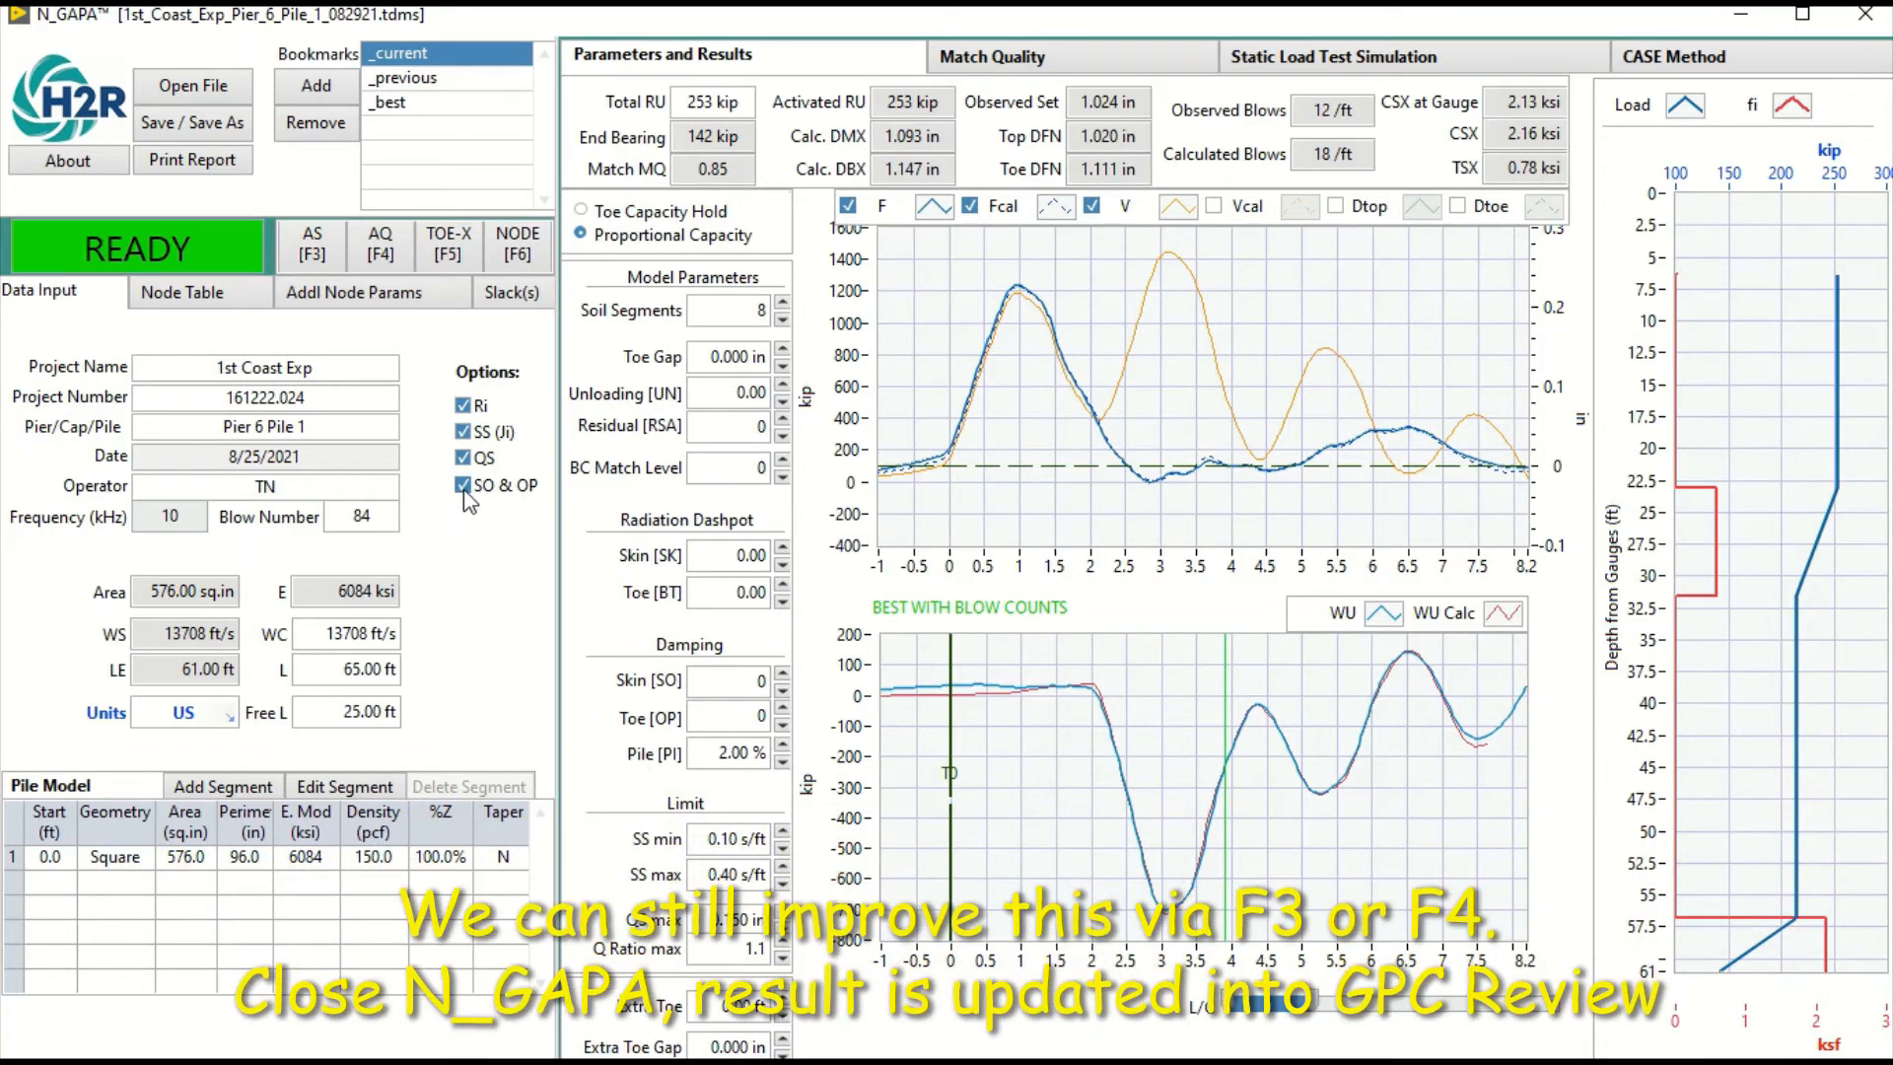
pyautogui.click(378, 244)
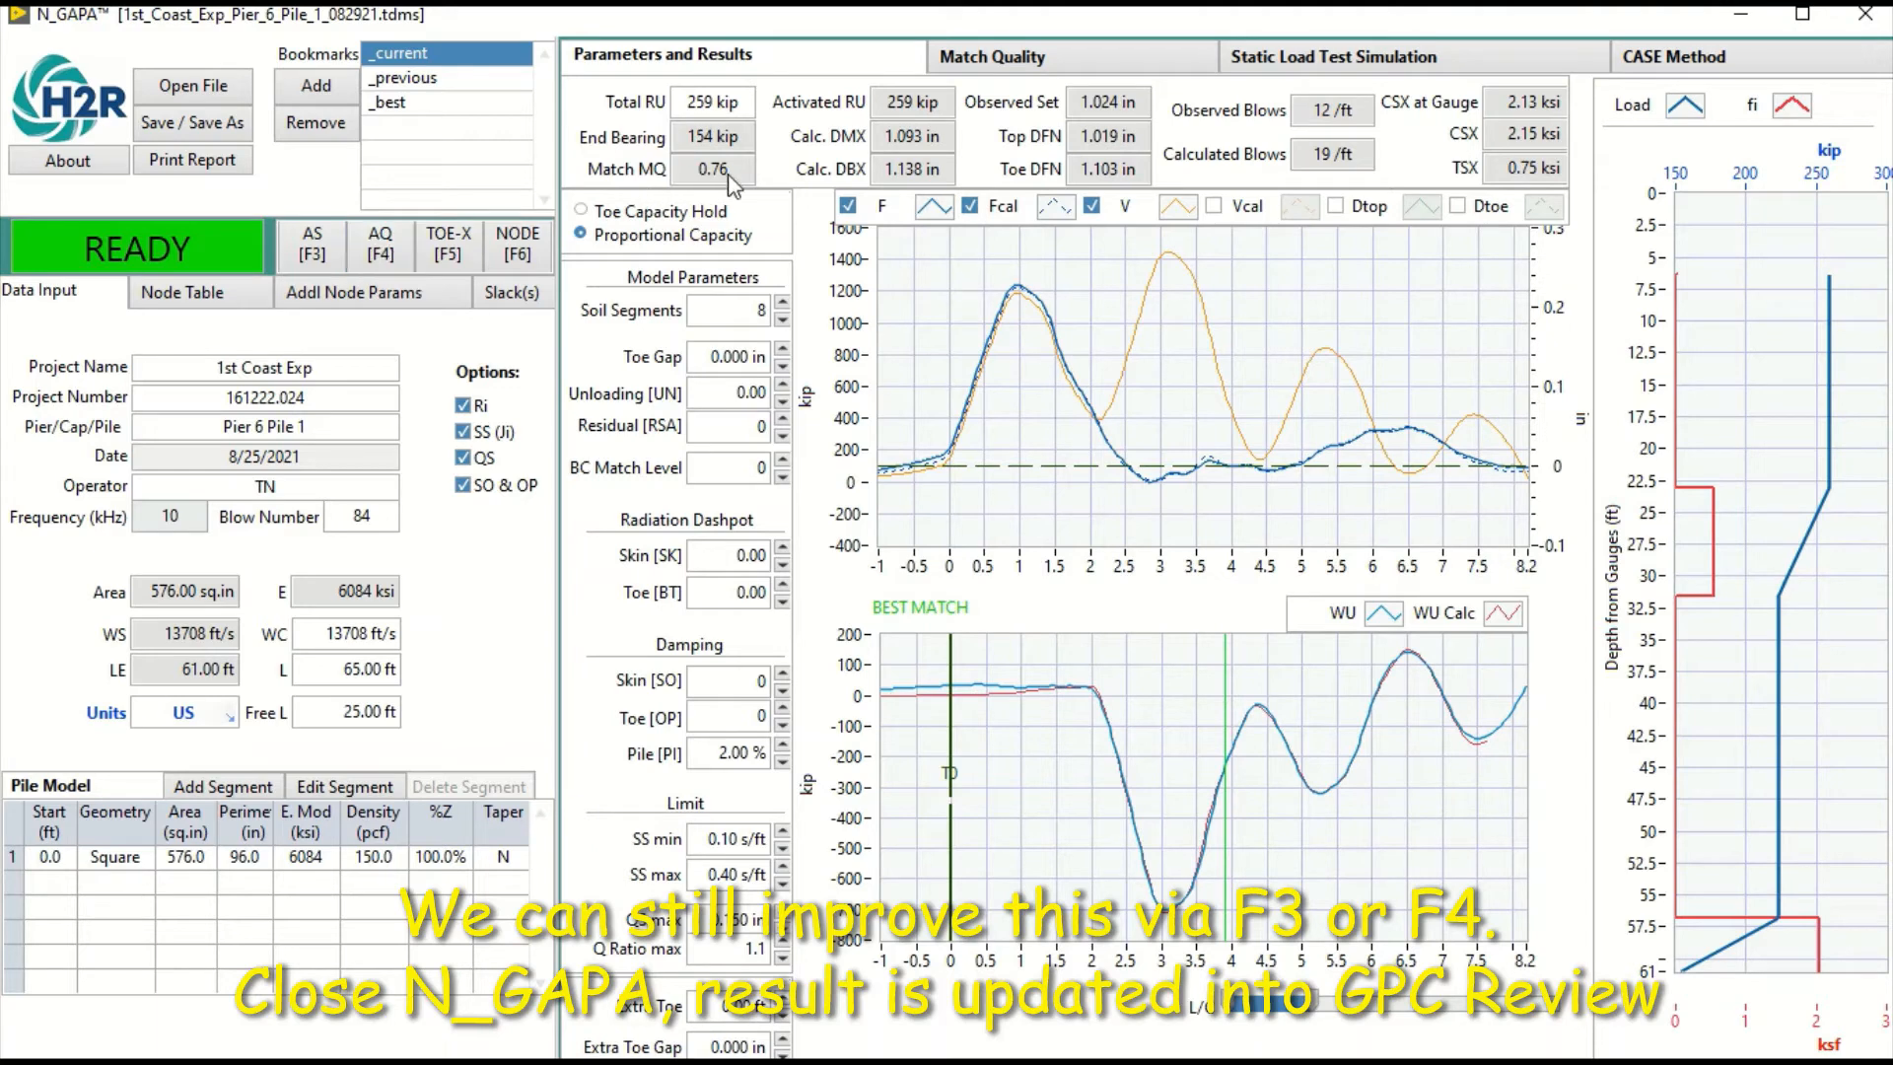
pyautogui.click(314, 254)
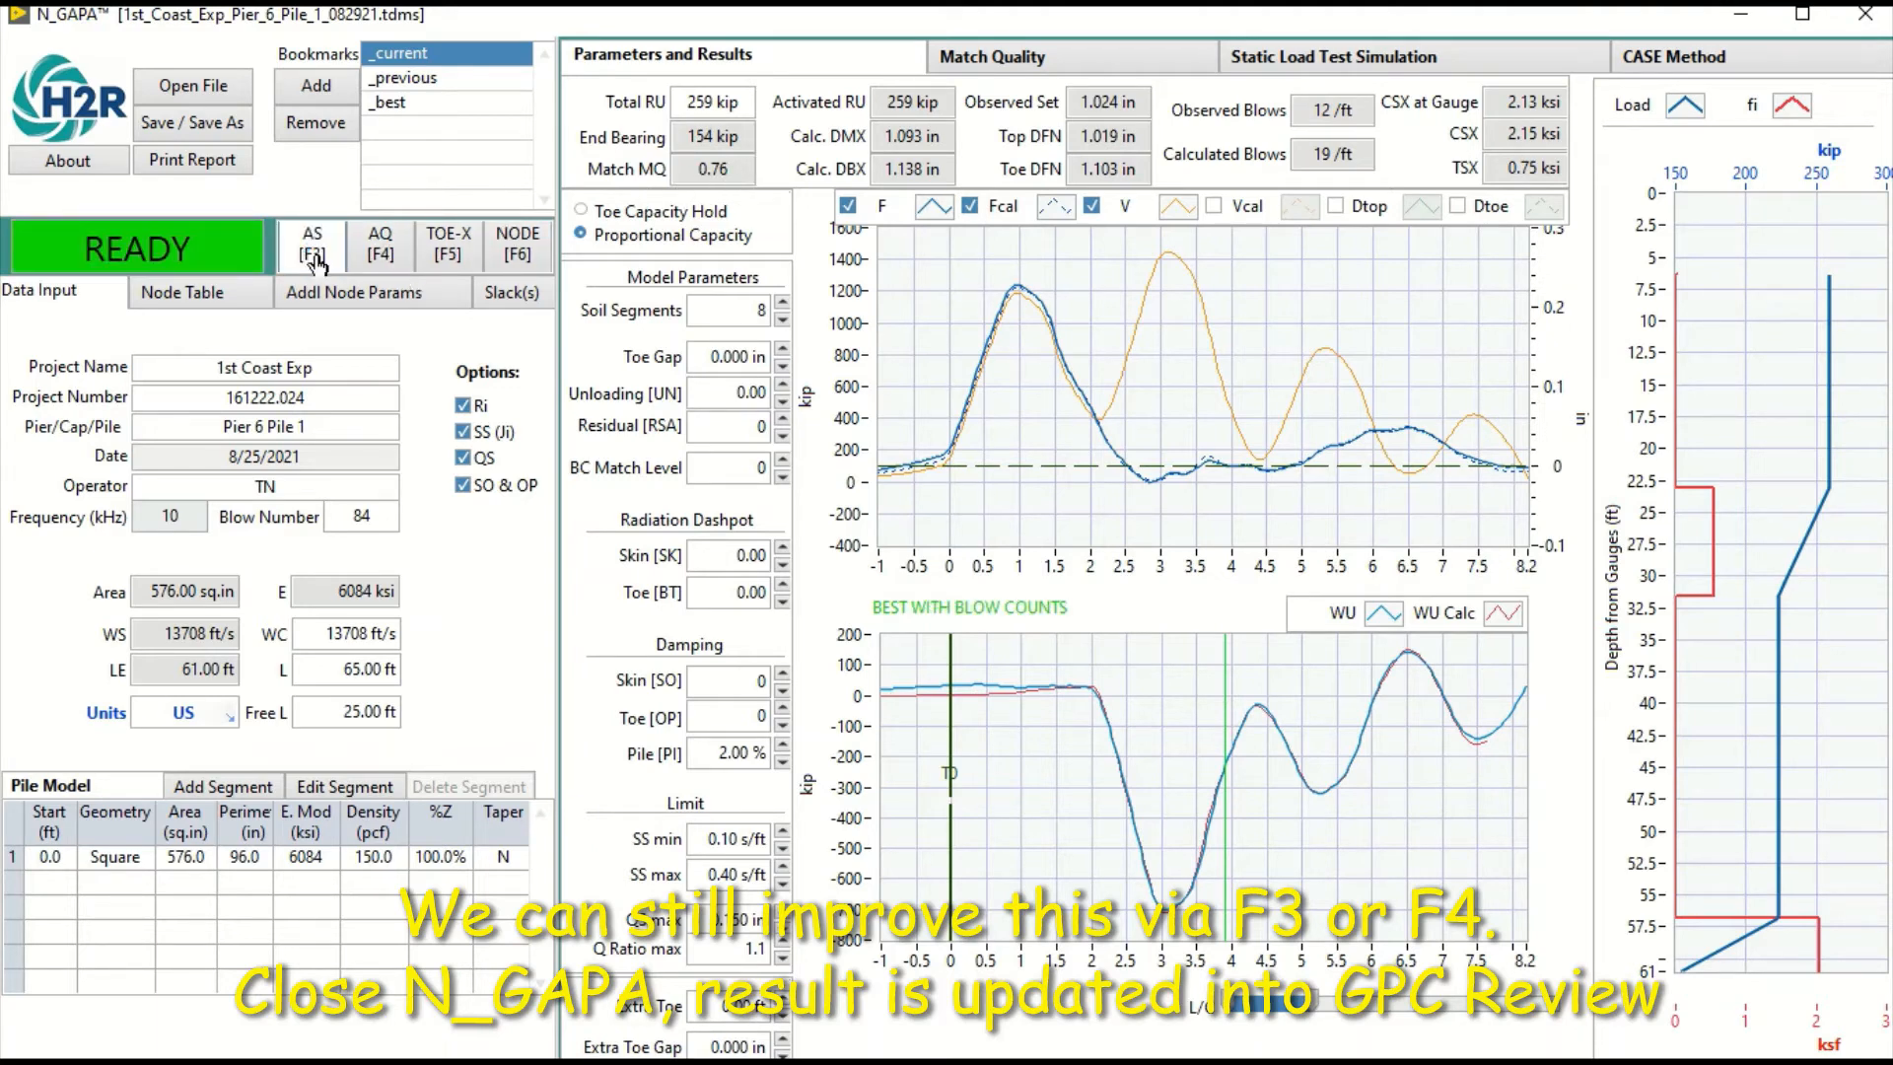
pyautogui.click(378, 246)
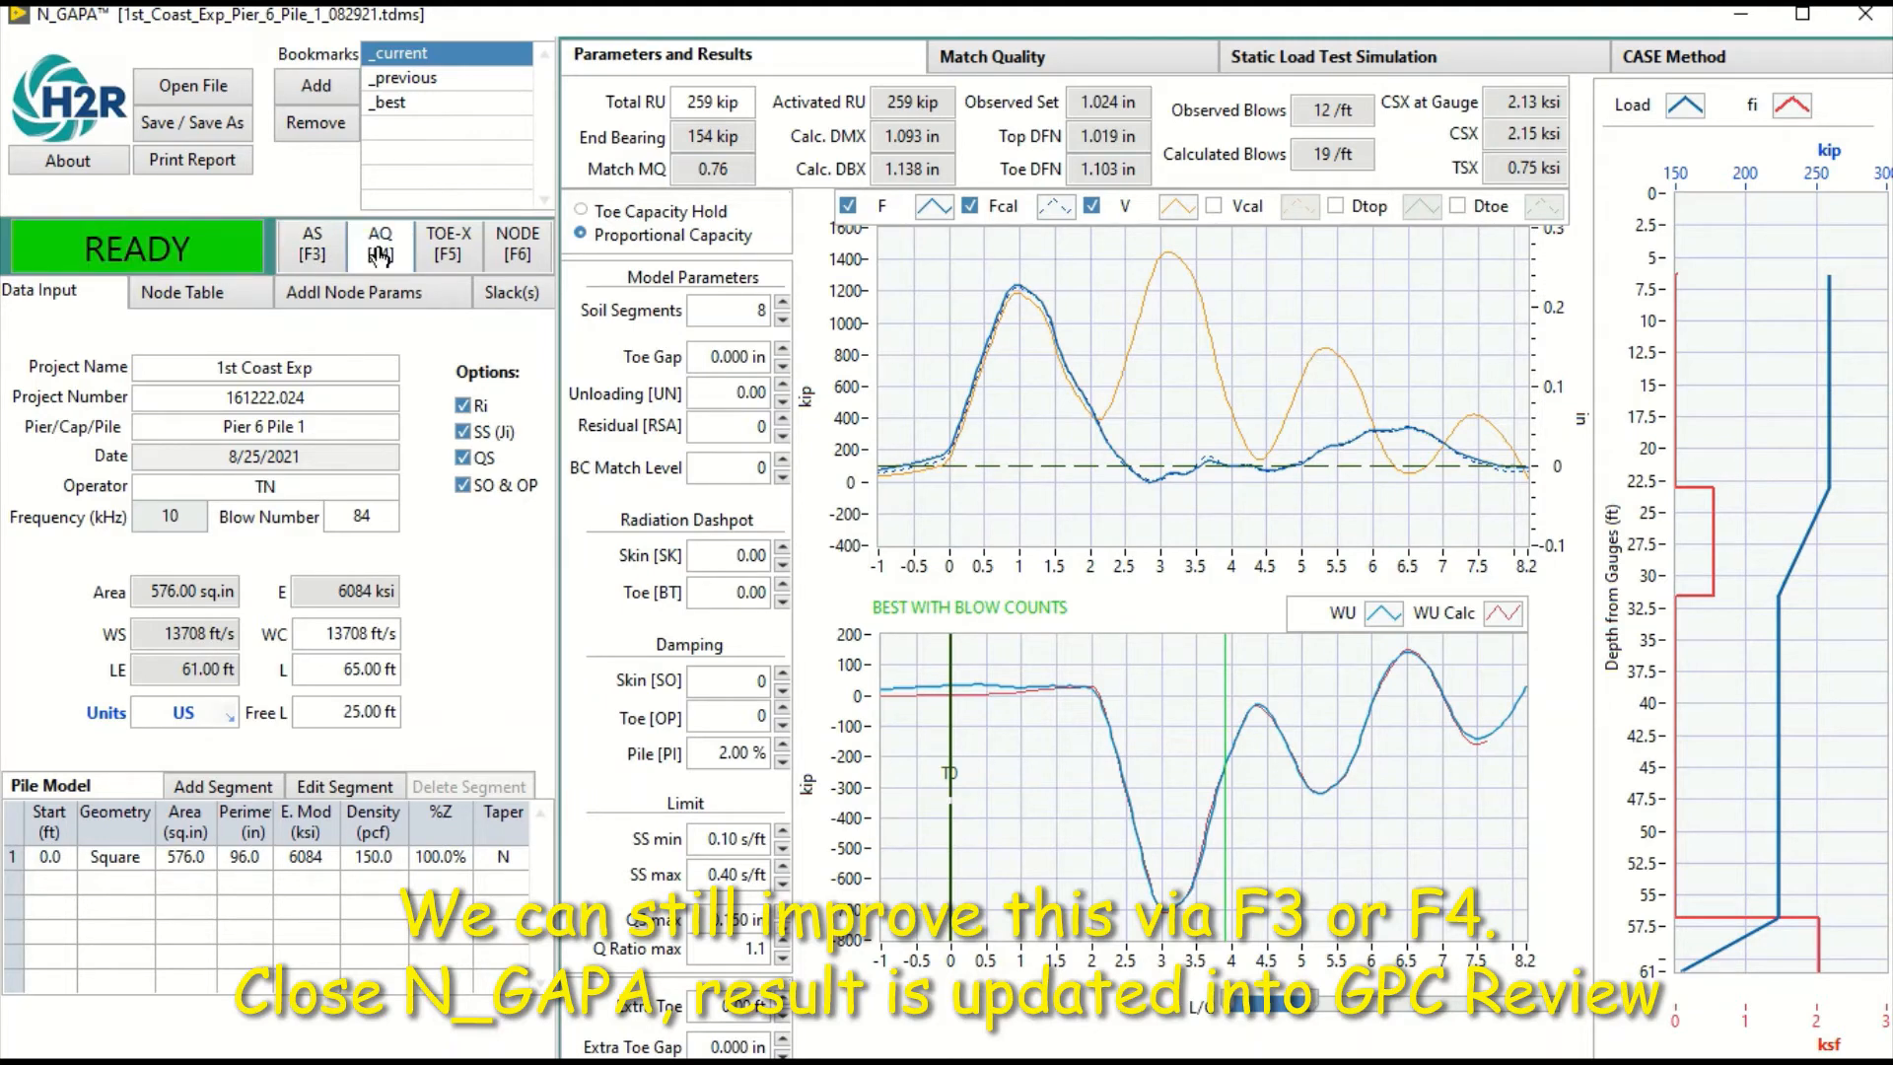
# - Check blow 84's node table and close N_GAPA to return to GPC Review
pyautogui.click(173, 296)
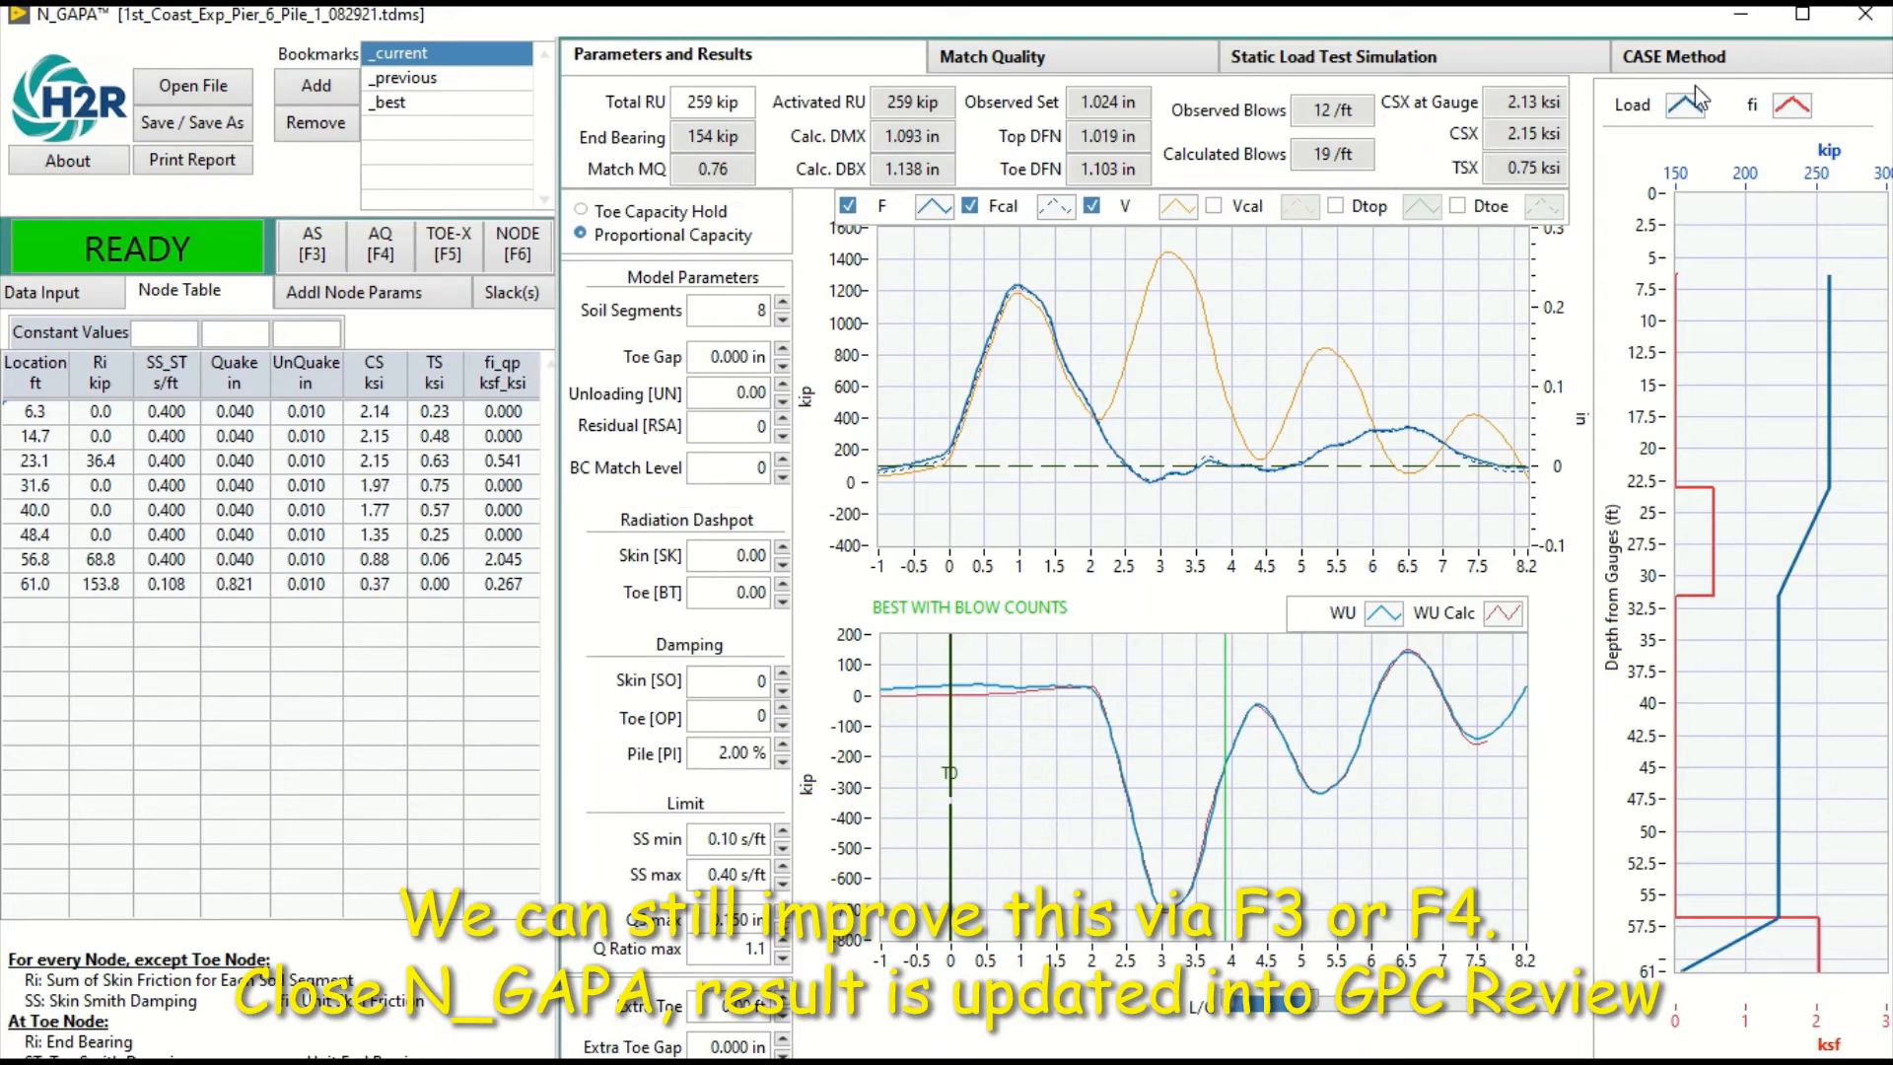
pyautogui.click(1865, 14)
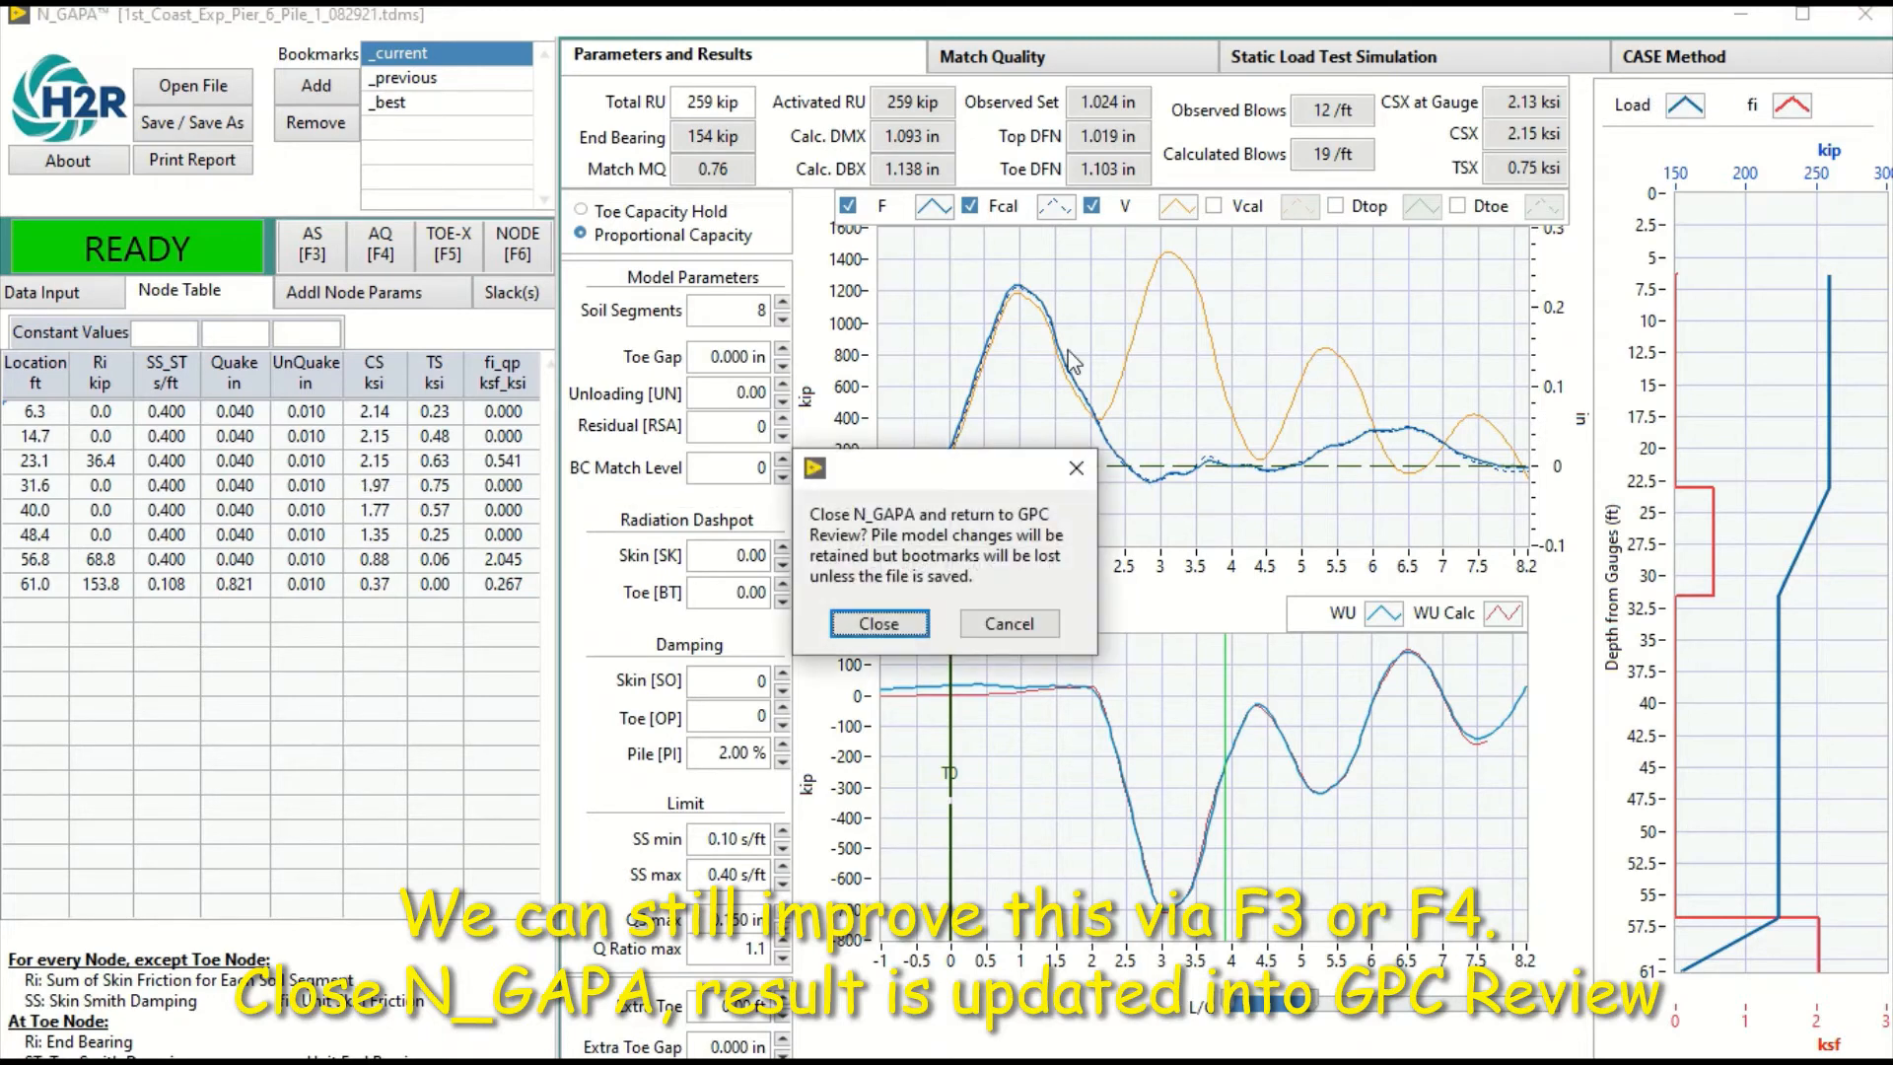
pyautogui.click(897, 623)
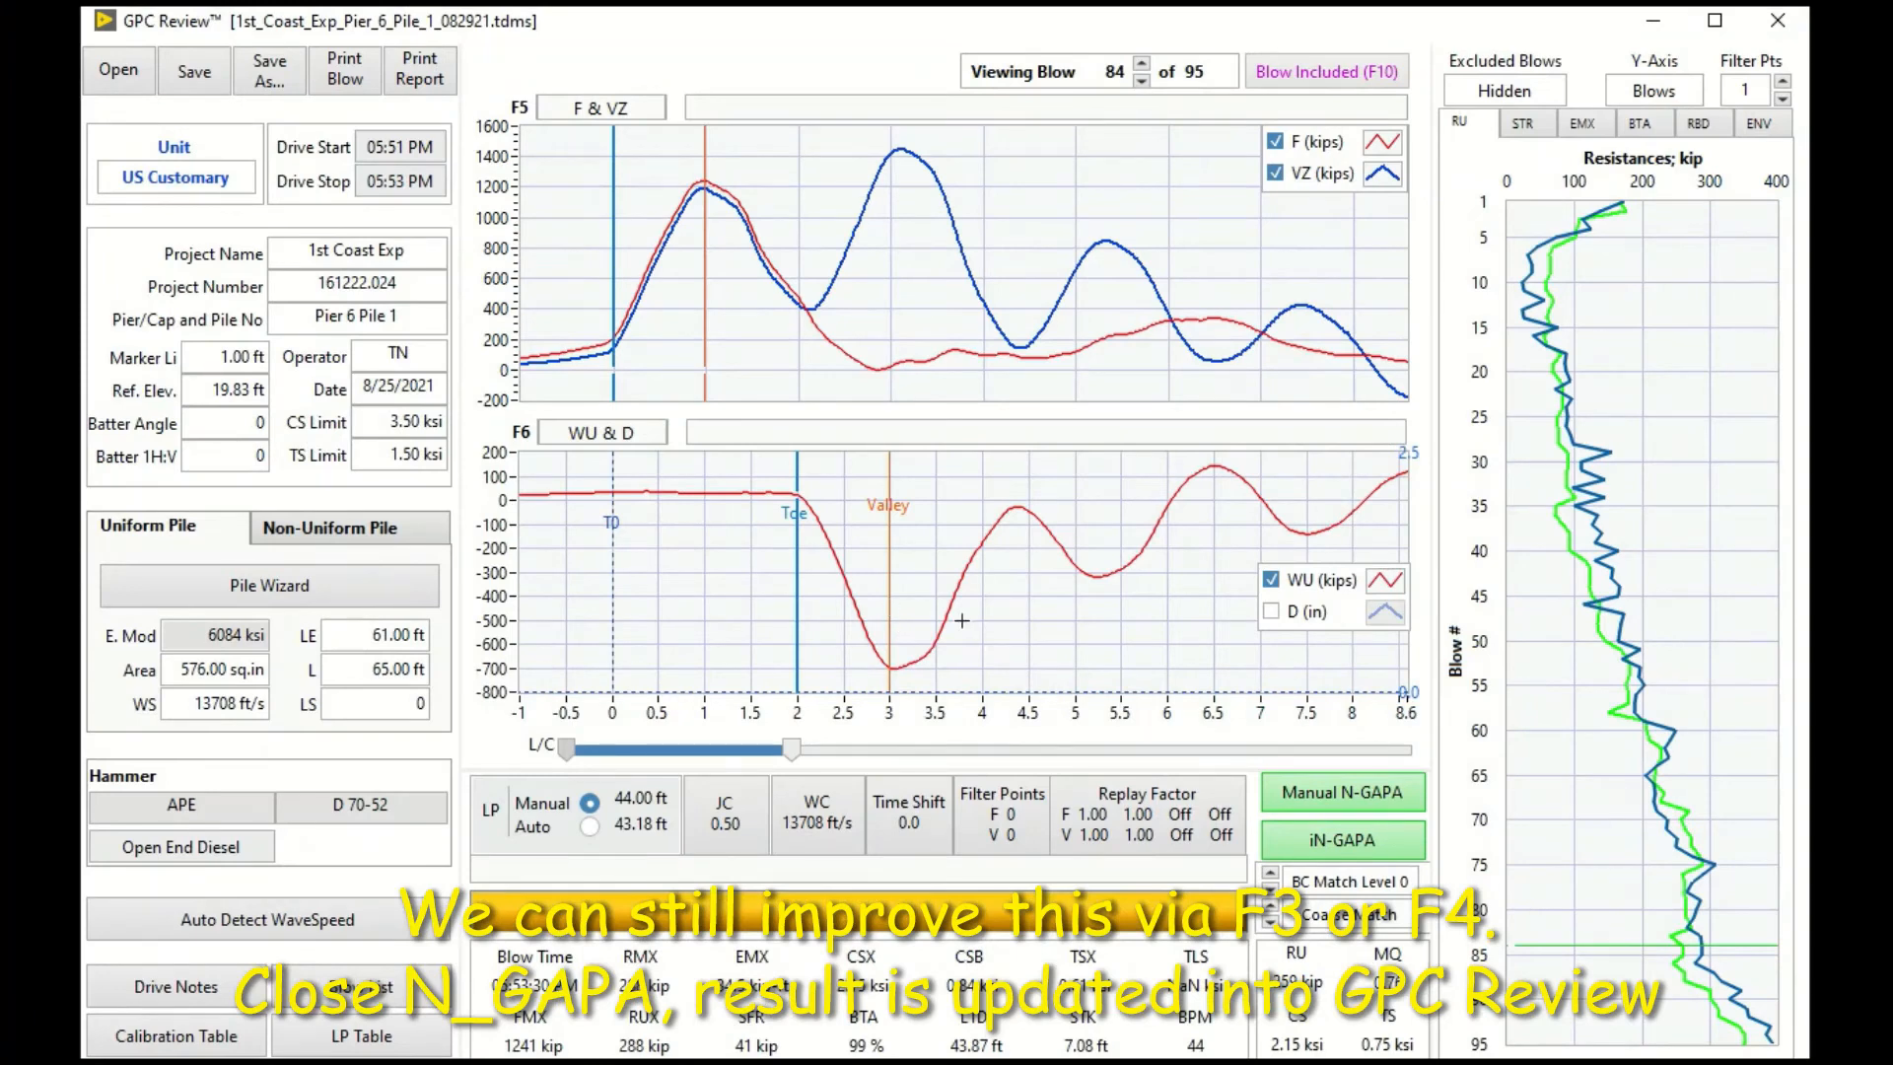
# - Run iN-GAPA on the subsequent blows from blow 84 to the end of the drive
pyautogui.click(1341, 841)
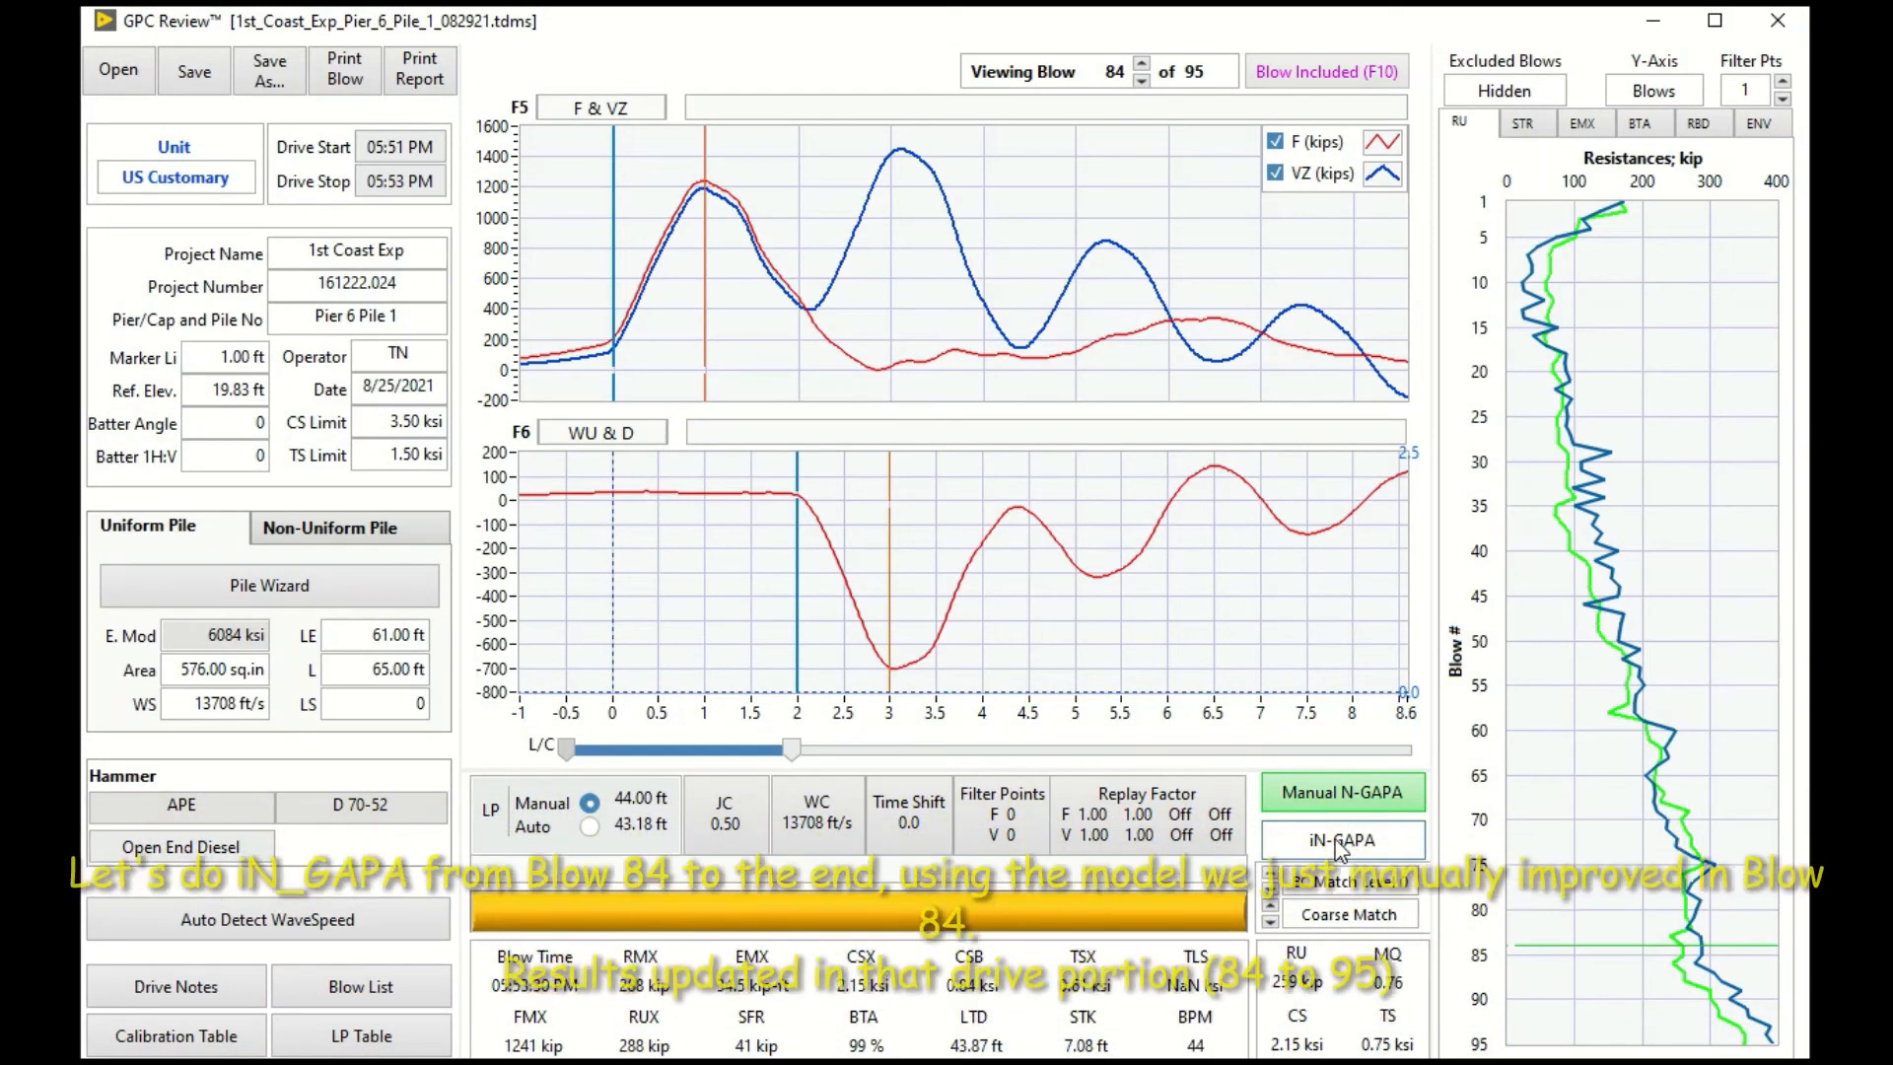
pyautogui.click(1388, 843)
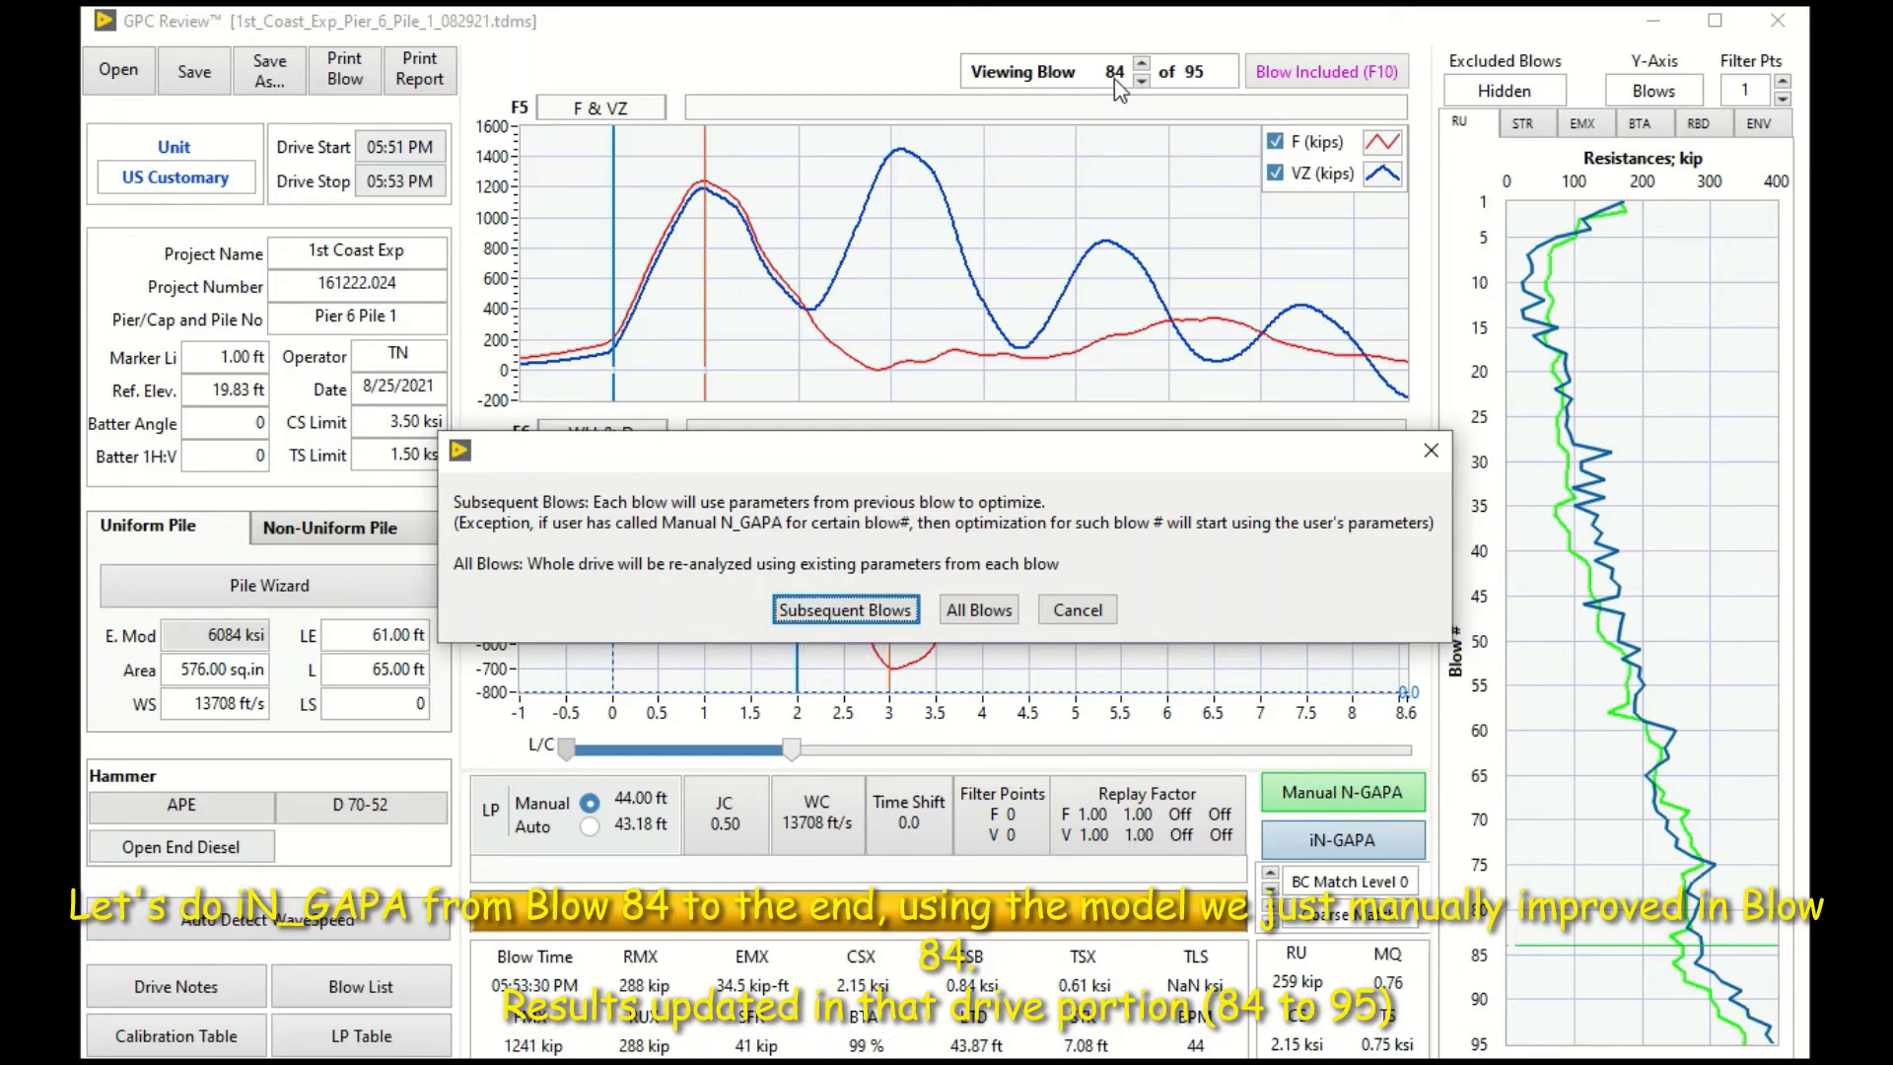
pyautogui.click(814, 606)
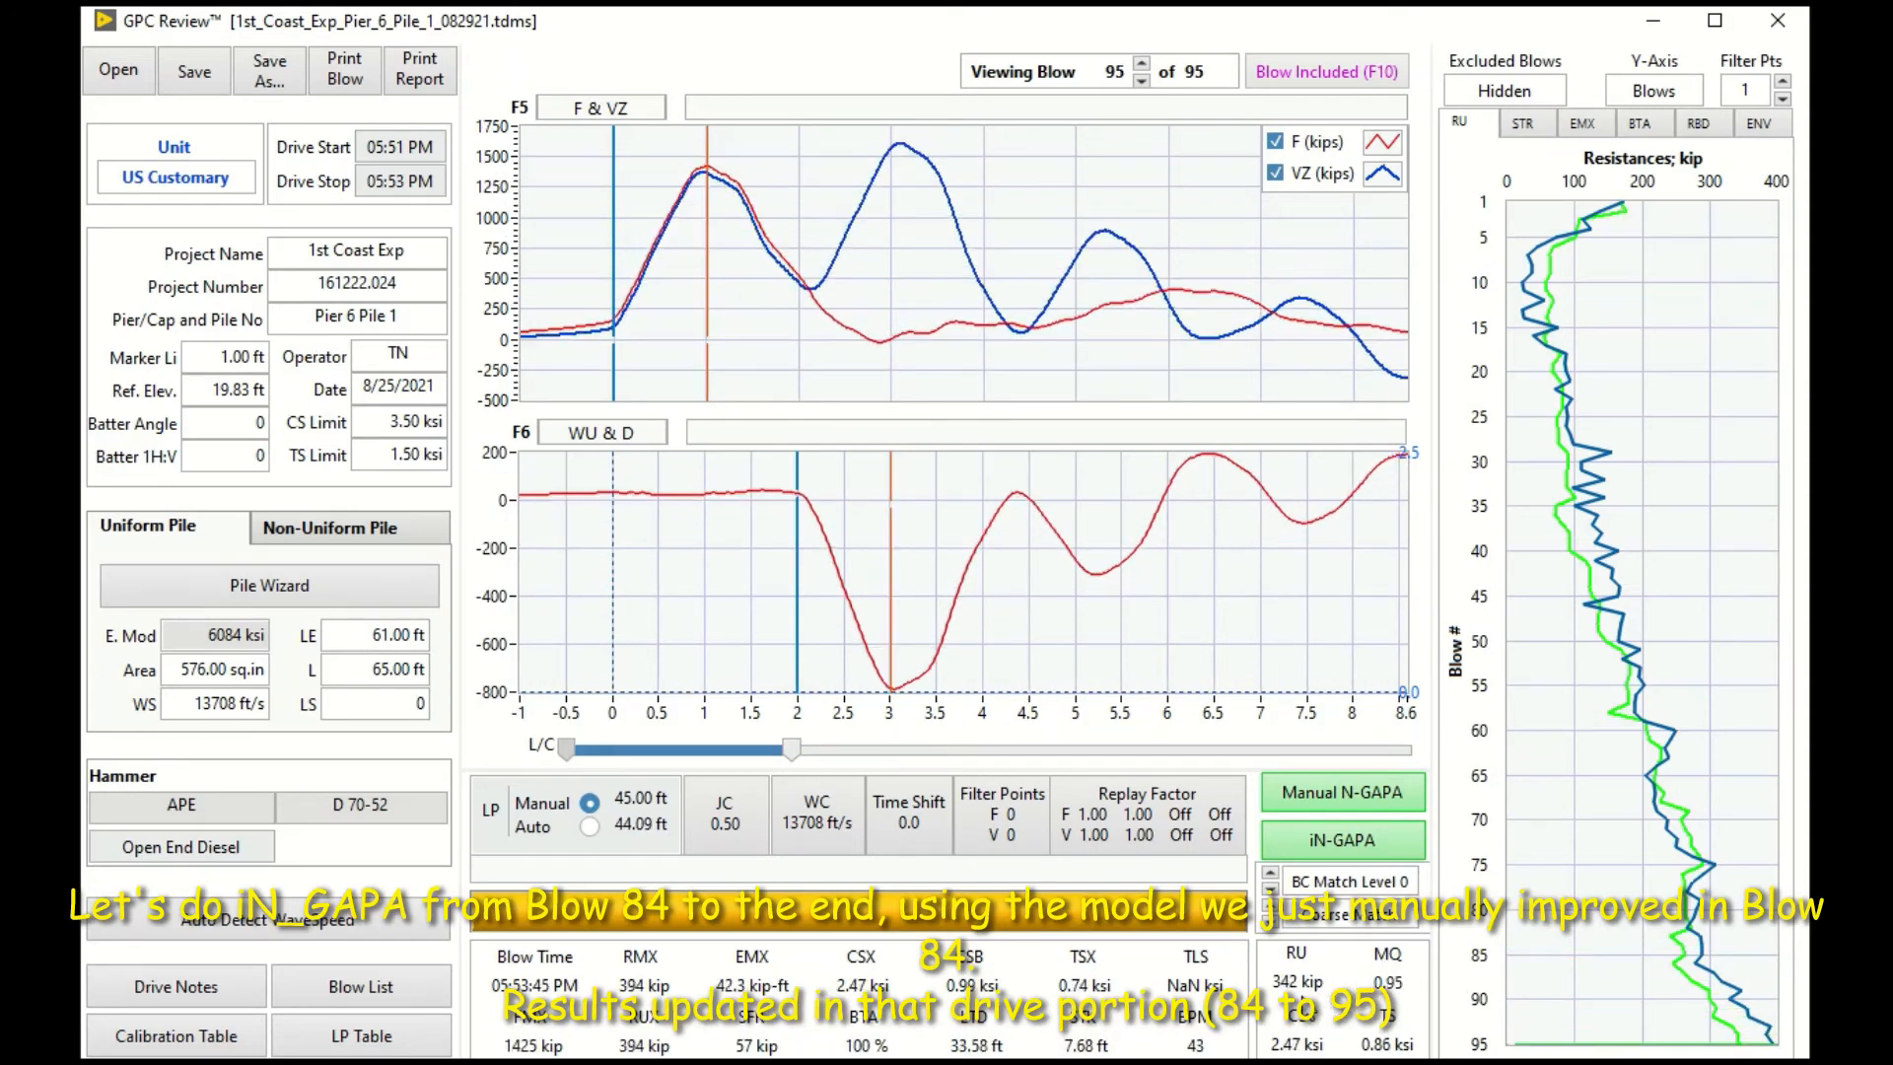
# - Examine the results of blows 84 to 95 in the Blow List, and select blow 84 for viewing
pyautogui.click(347, 979)
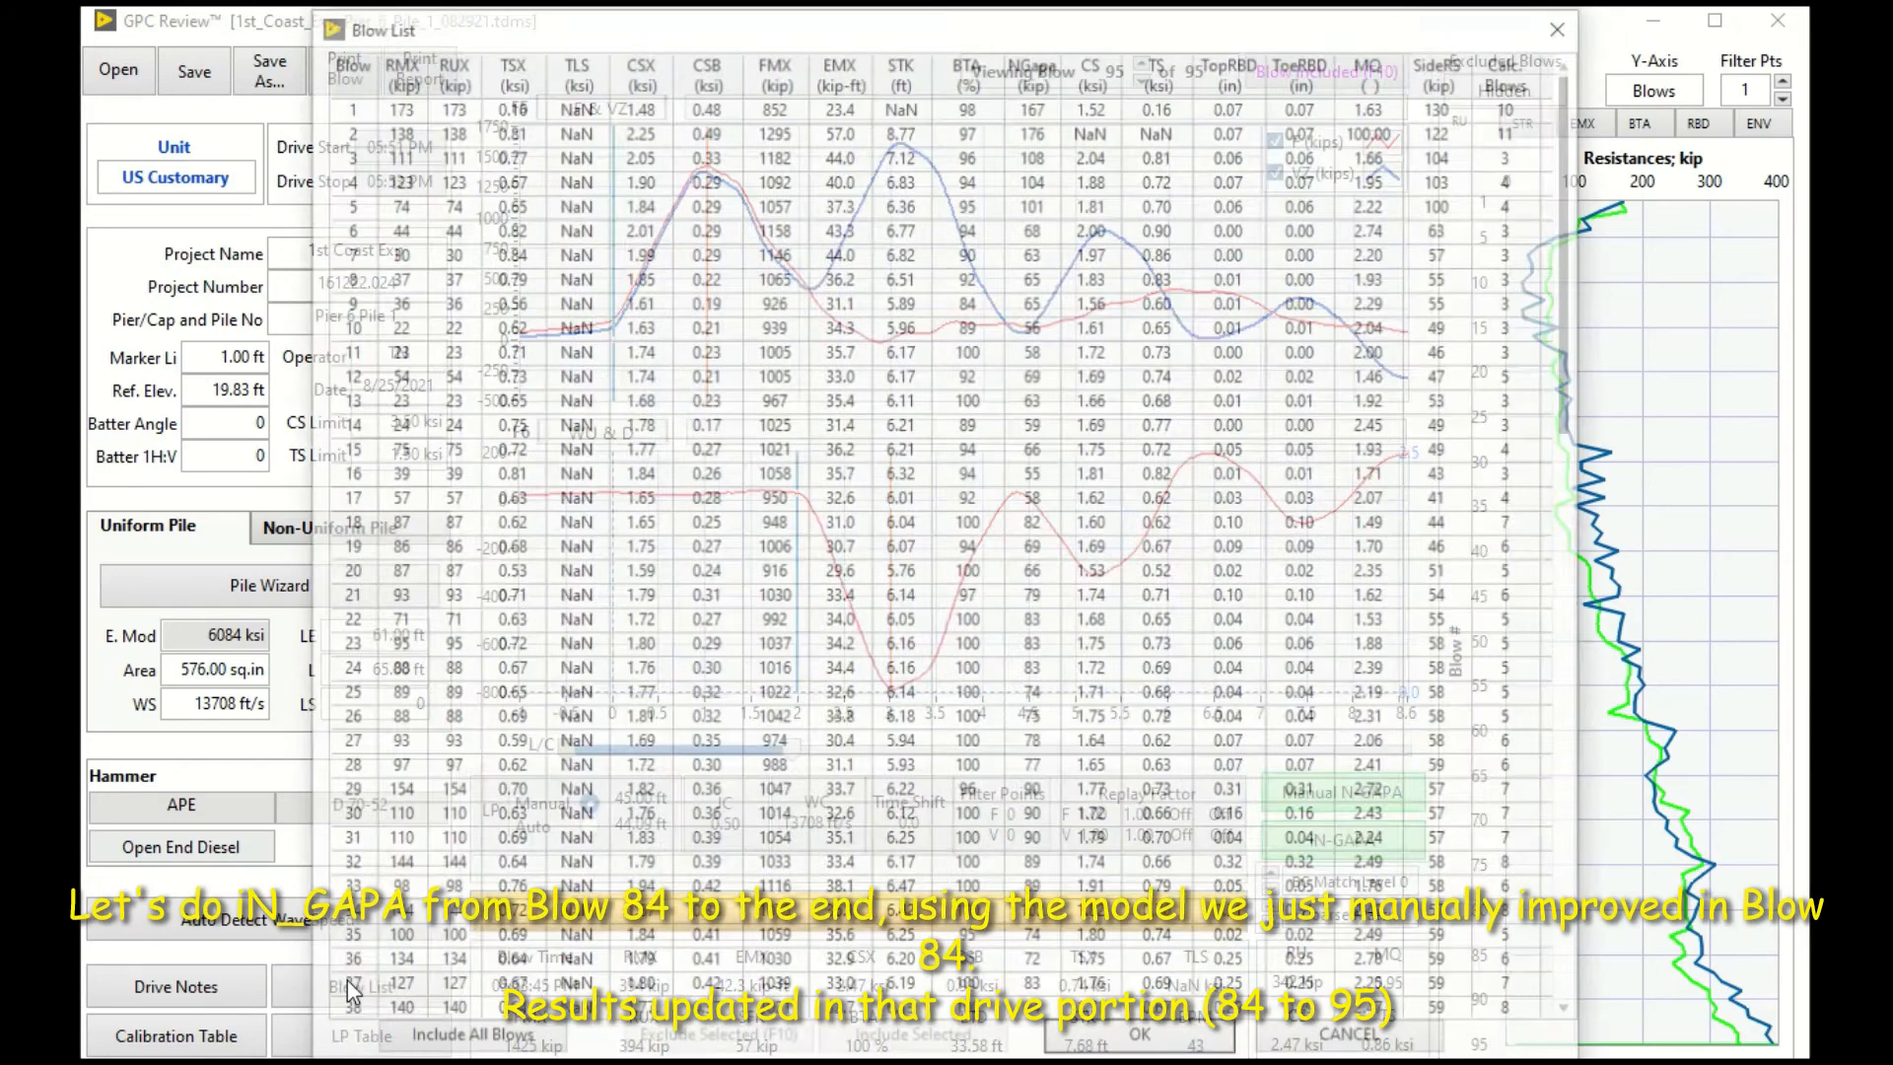
pyautogui.moveTo(1571, 266); pyautogui.dragTo(1599, 866)
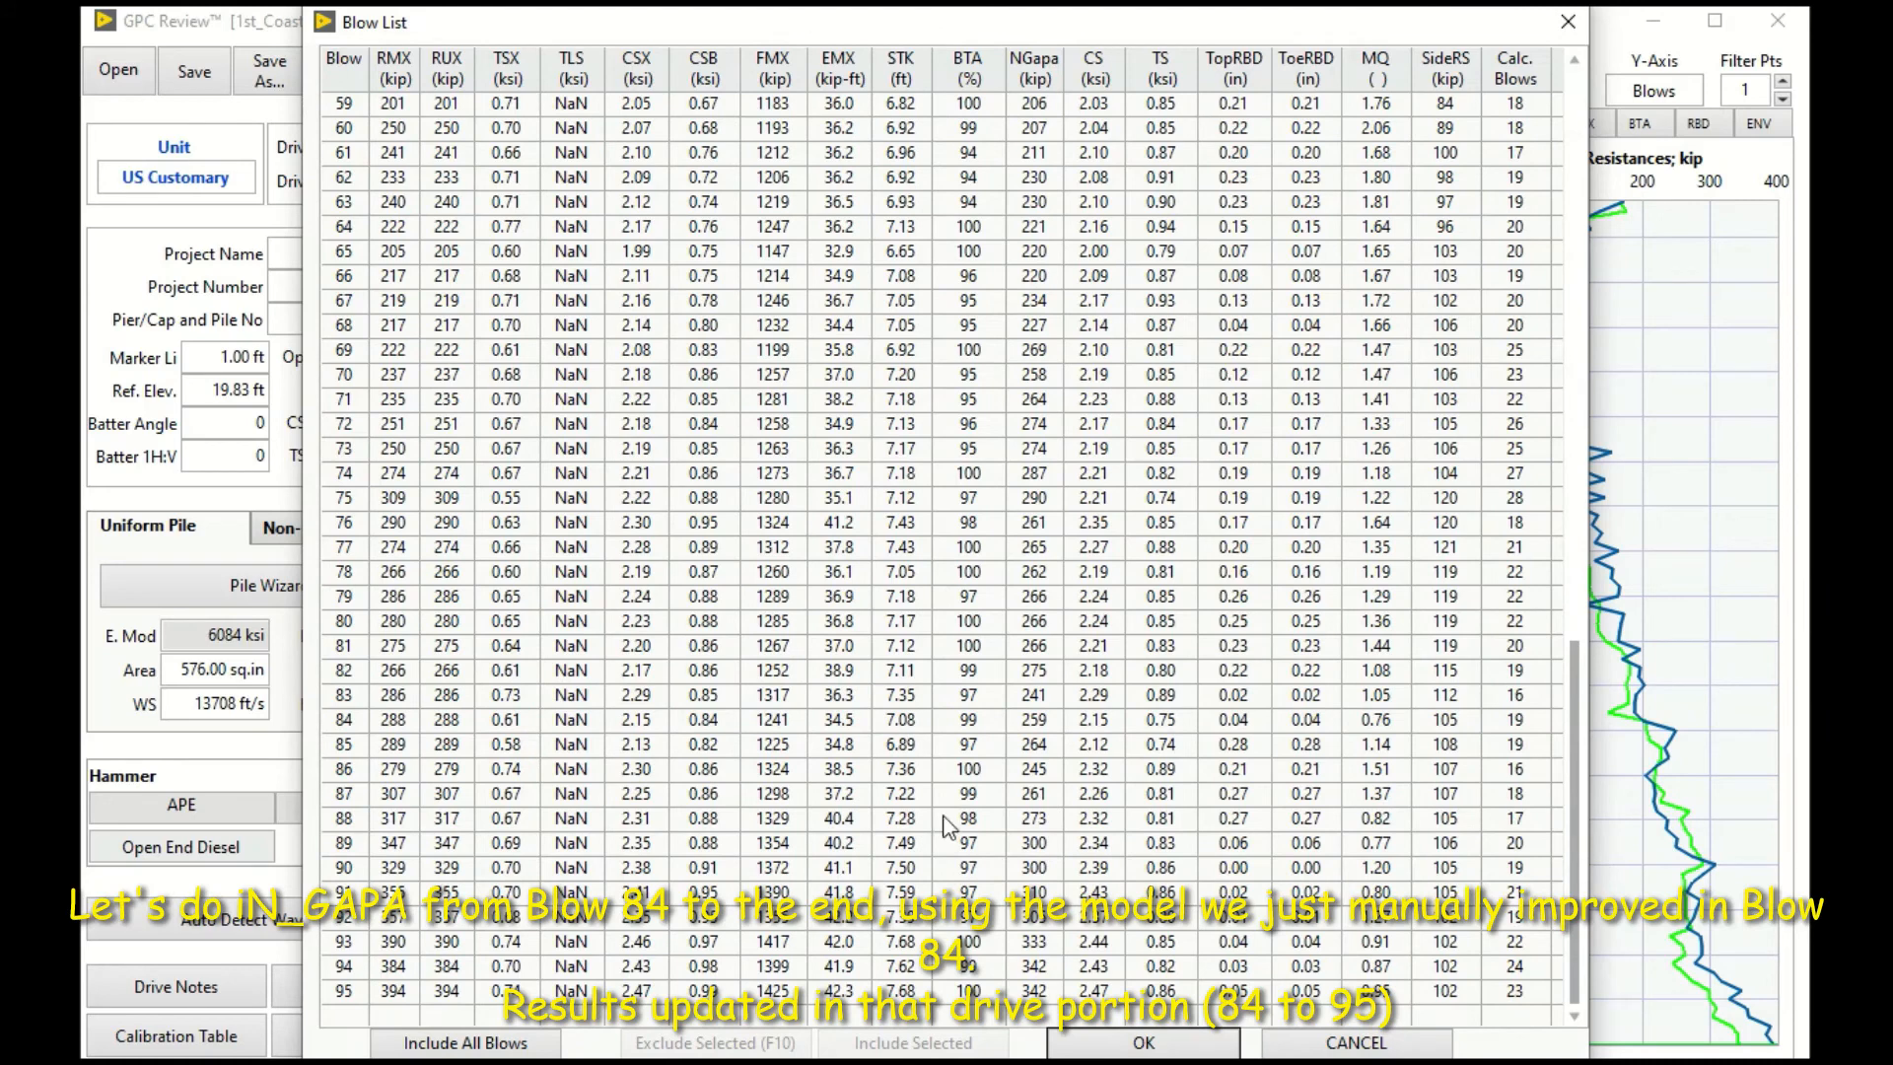
pyautogui.click(642, 715)
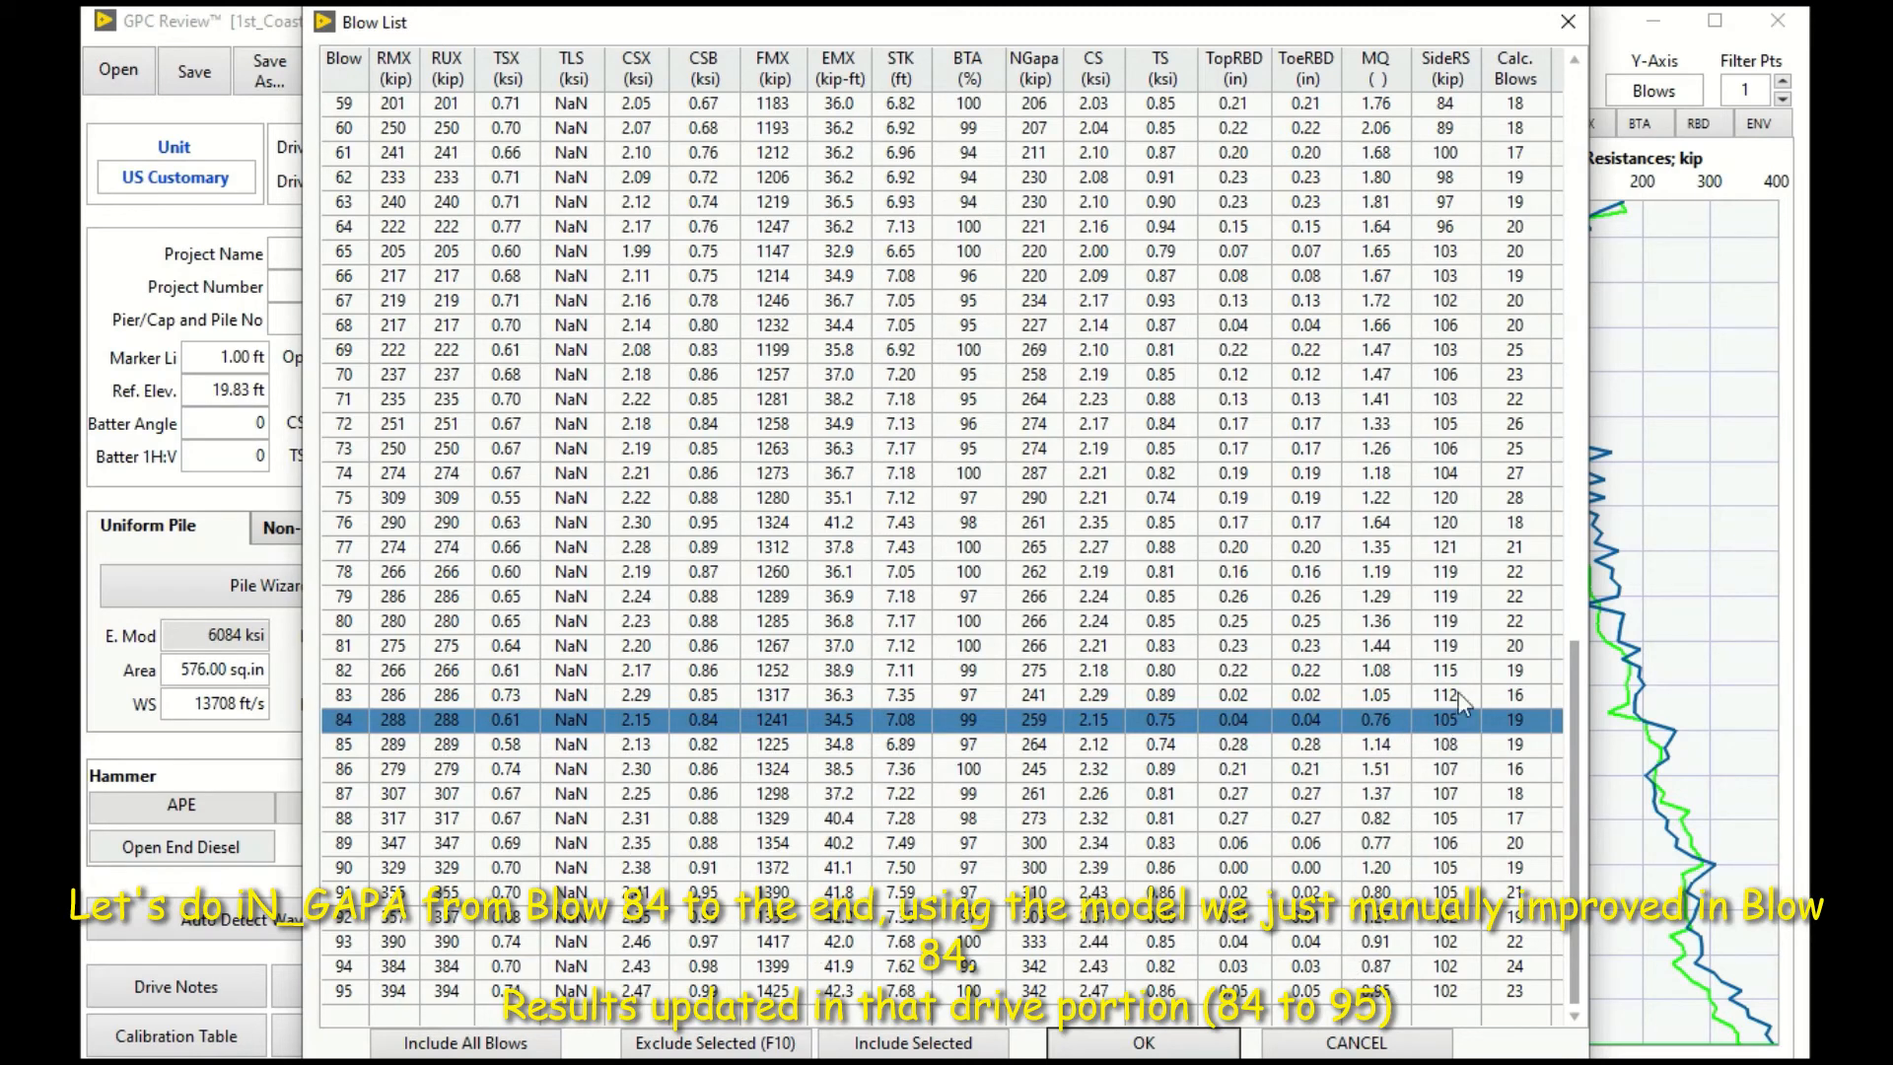
pyautogui.click(1217, 1045)
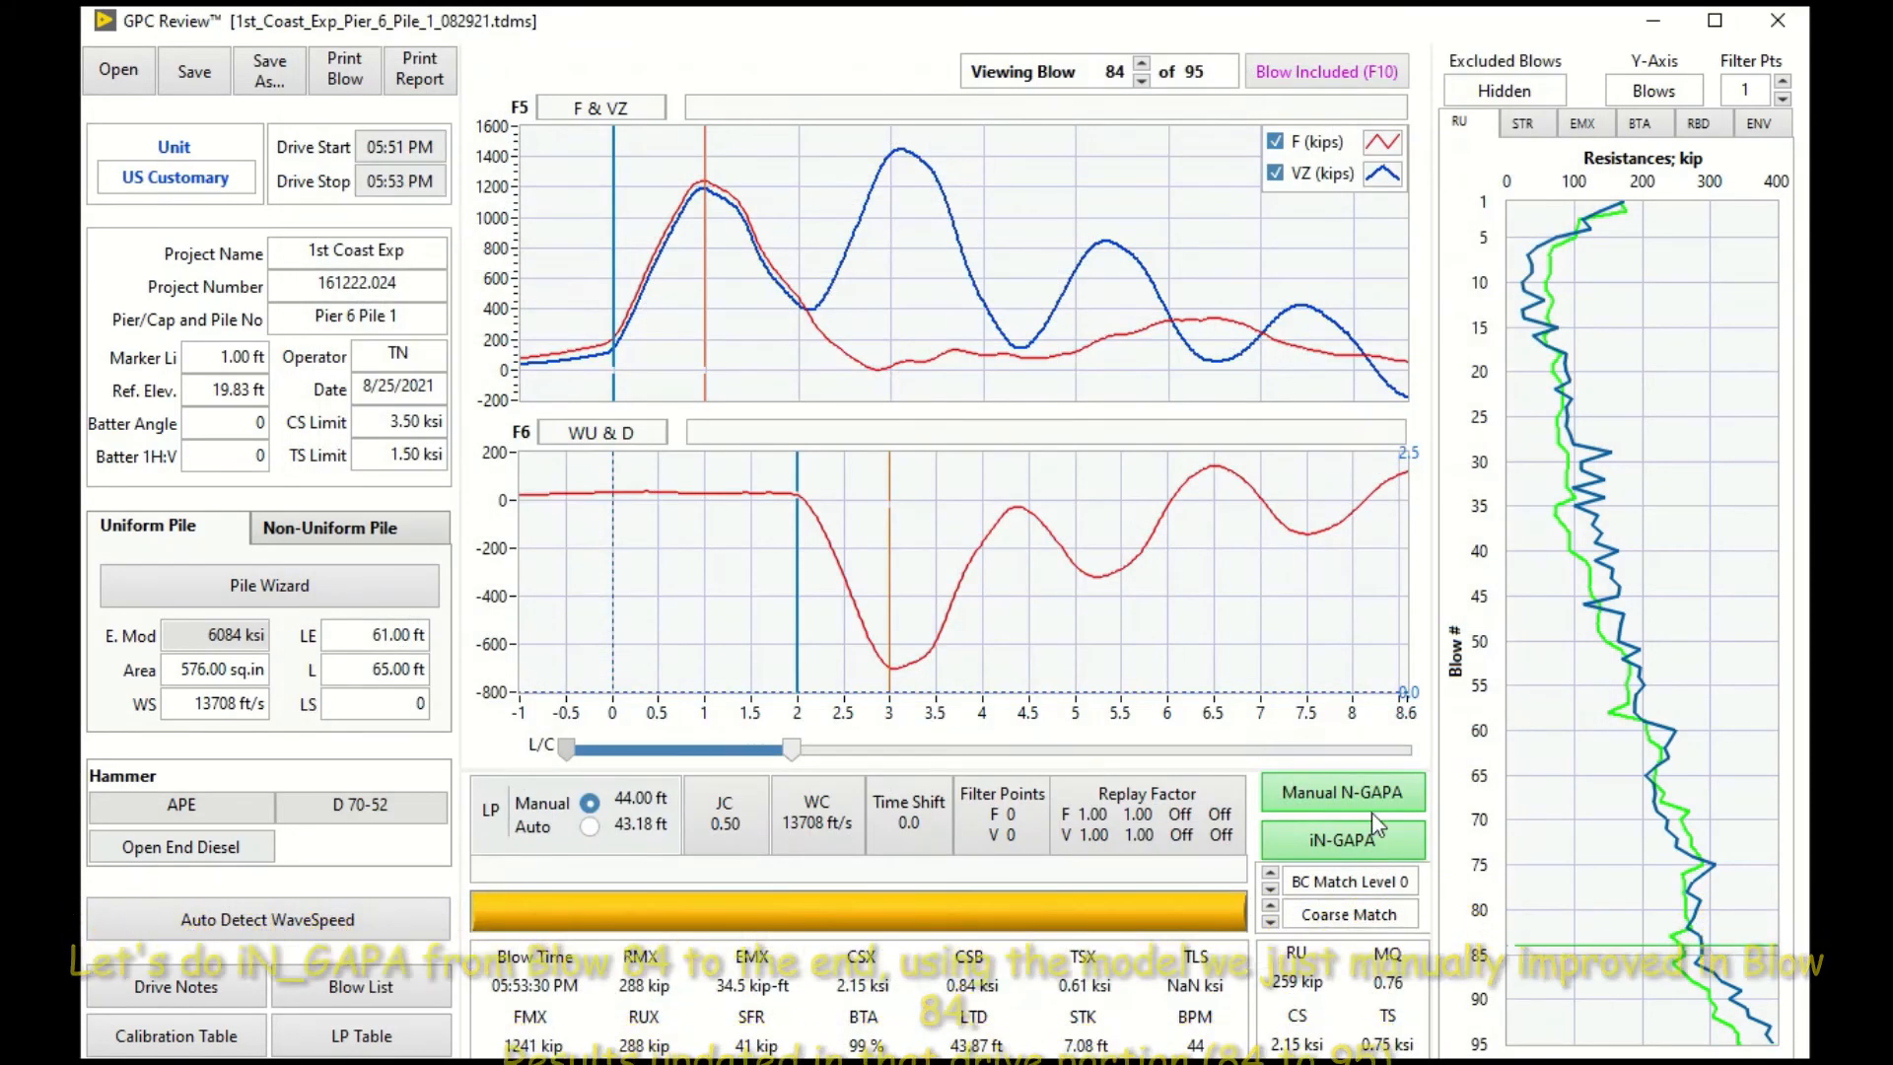
# - Re-analyze all blows with iN-GAPA using each blow's existing parameters, and check blow 2's results in the Blow List
pyautogui.click(1319, 846)
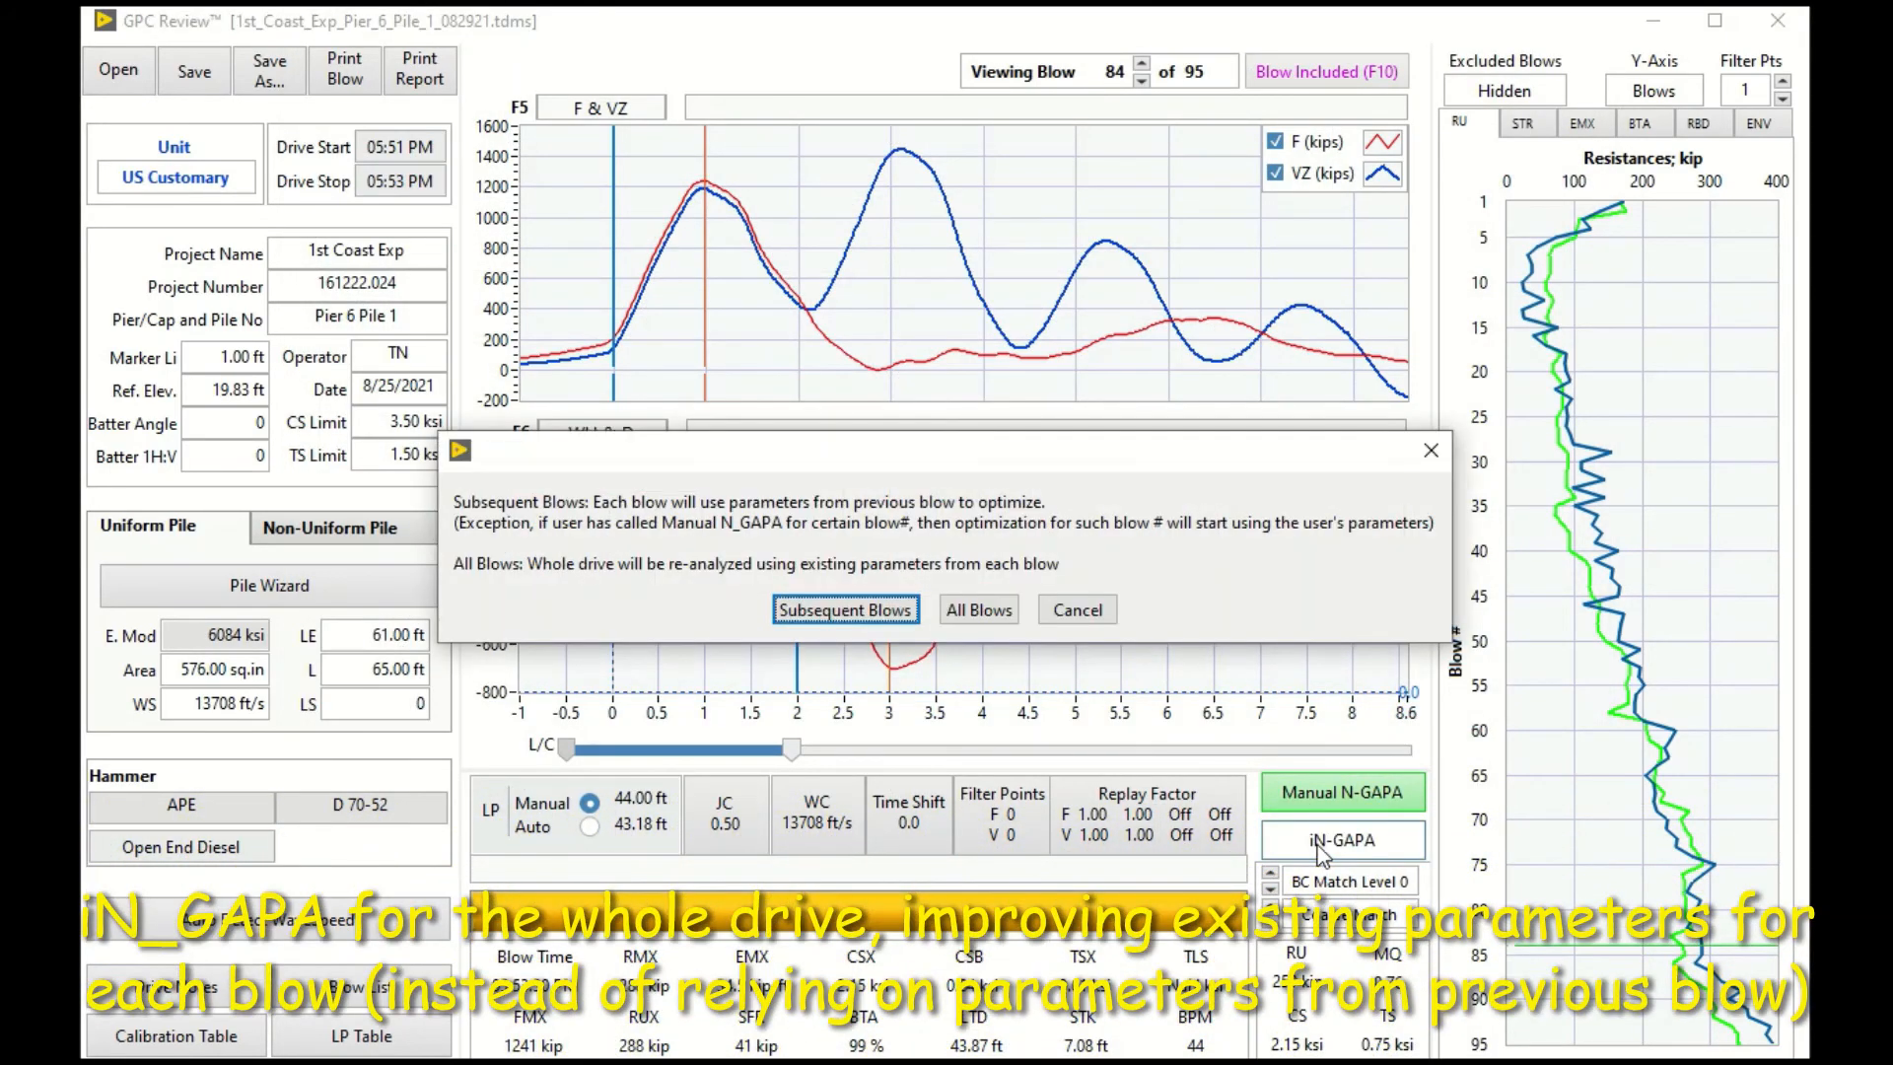
pyautogui.click(976, 611)
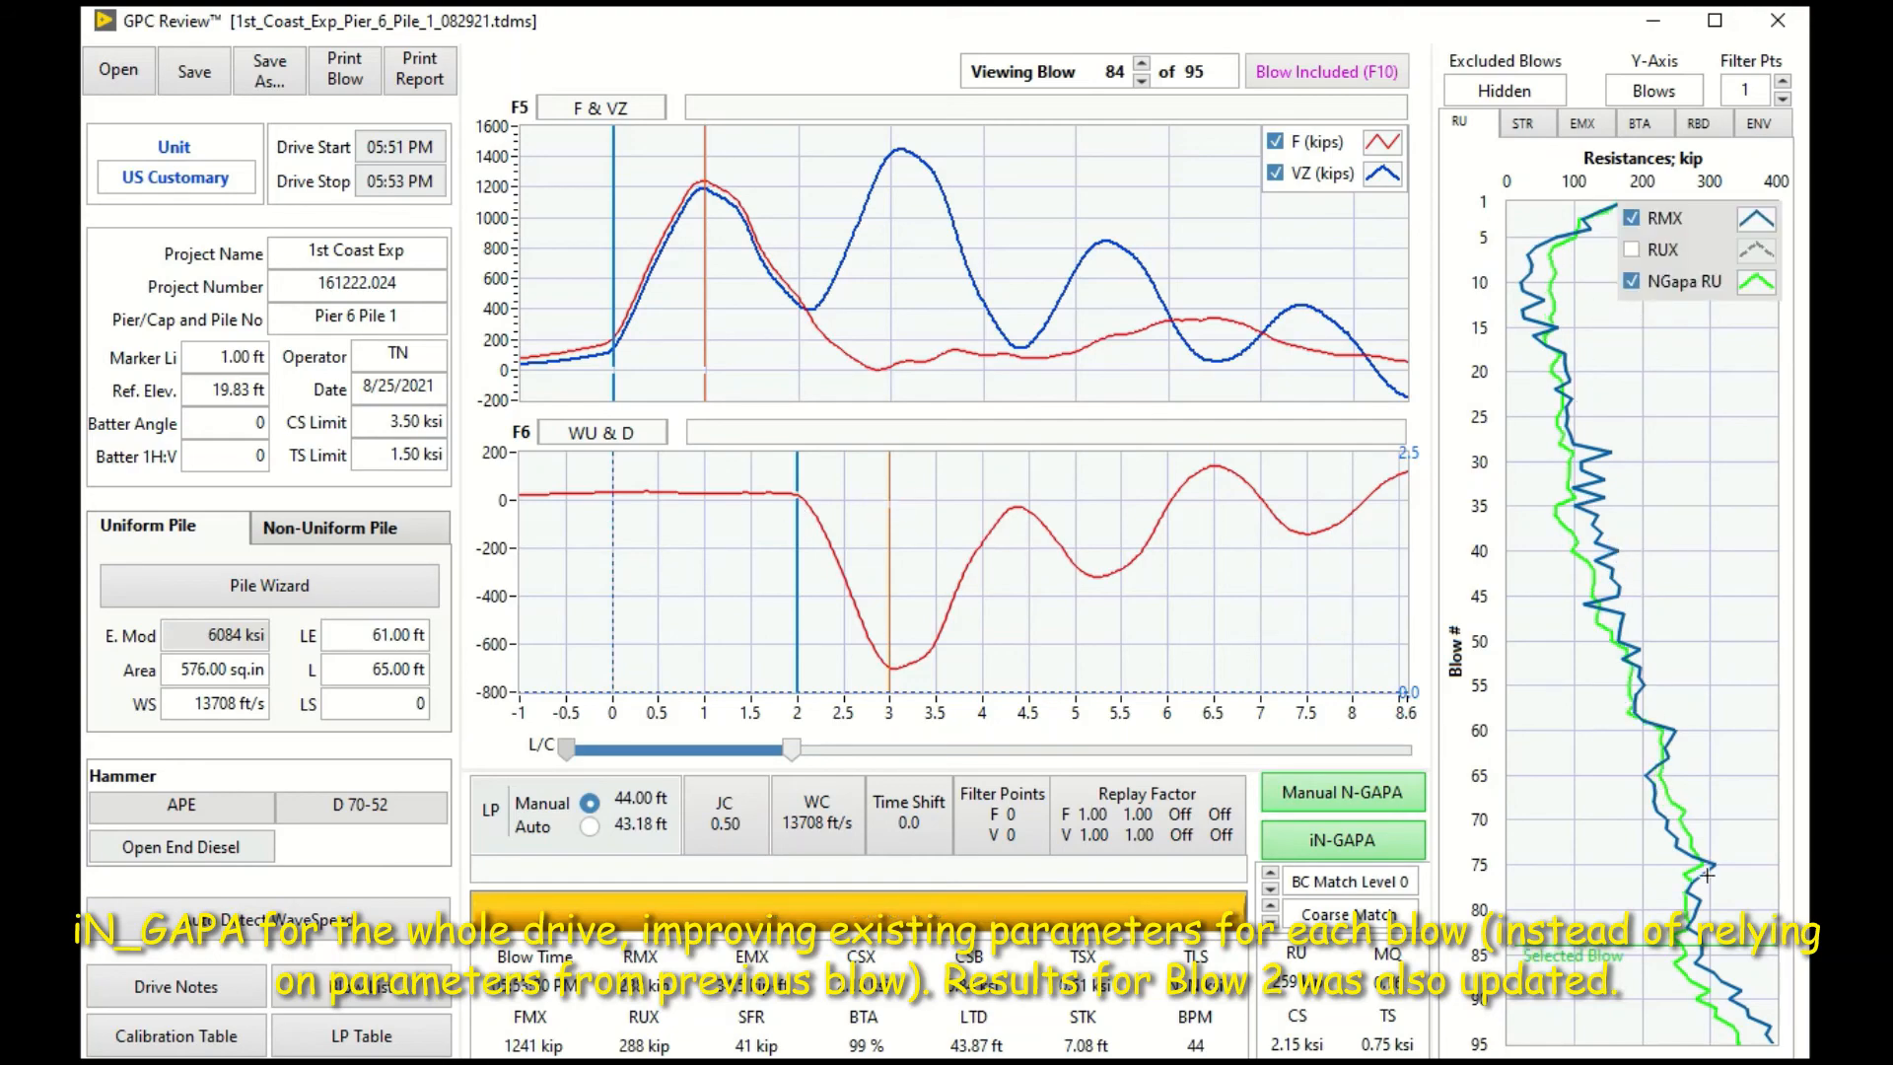
pyautogui.click(1503, 91)
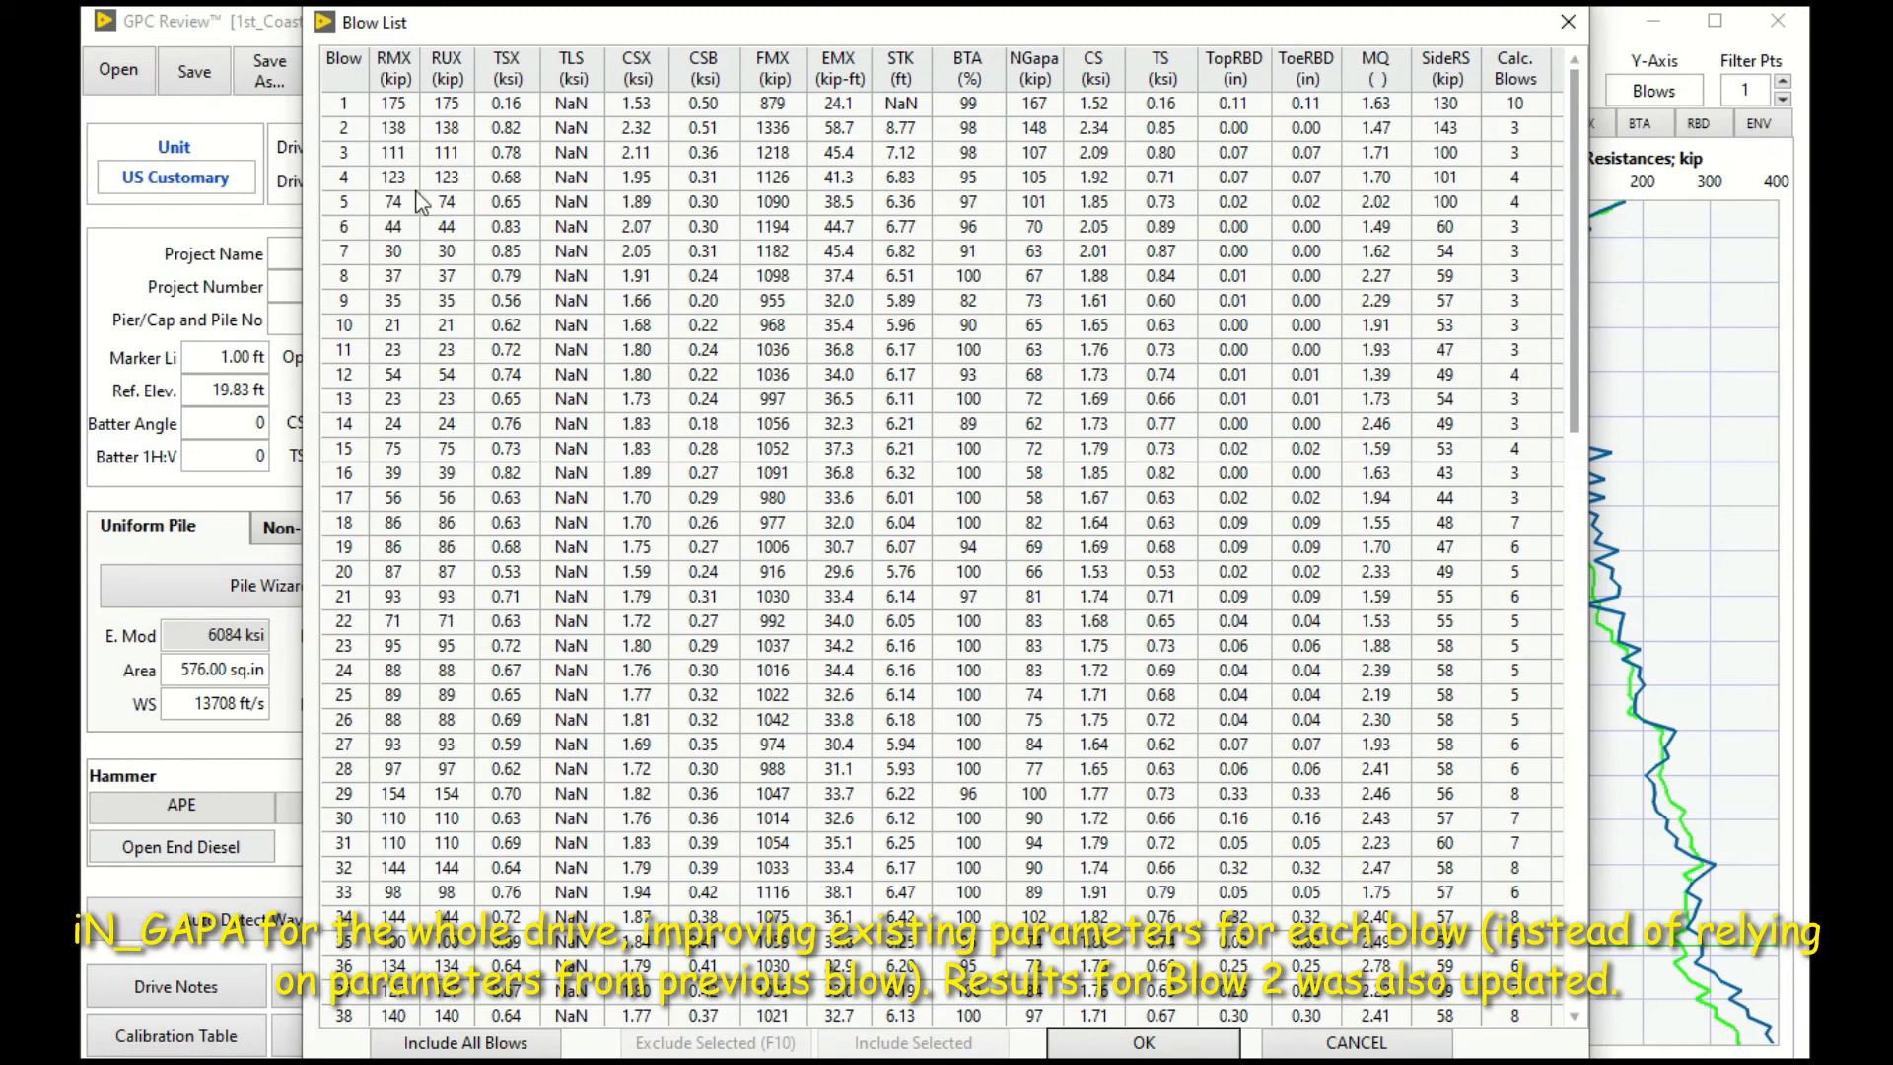
pyautogui.click(1405, 130)
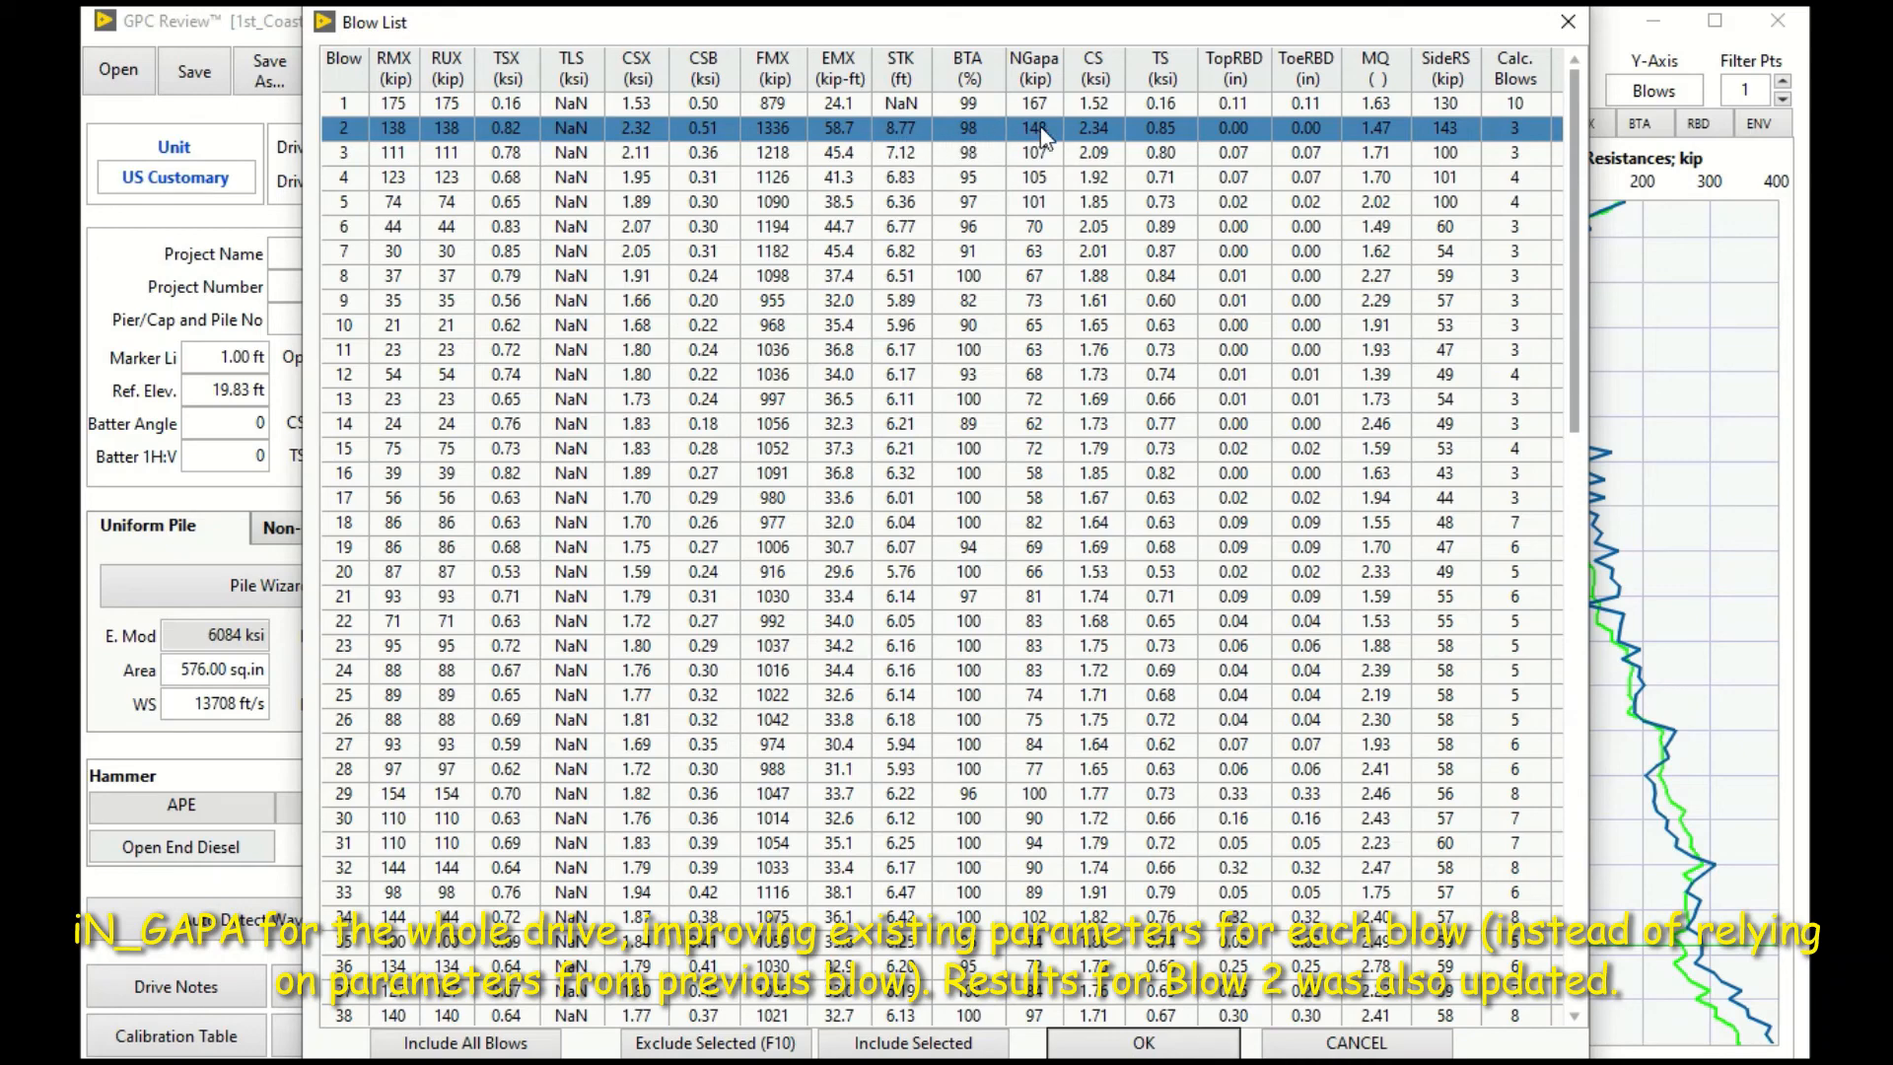
pyautogui.click(1144, 1045)
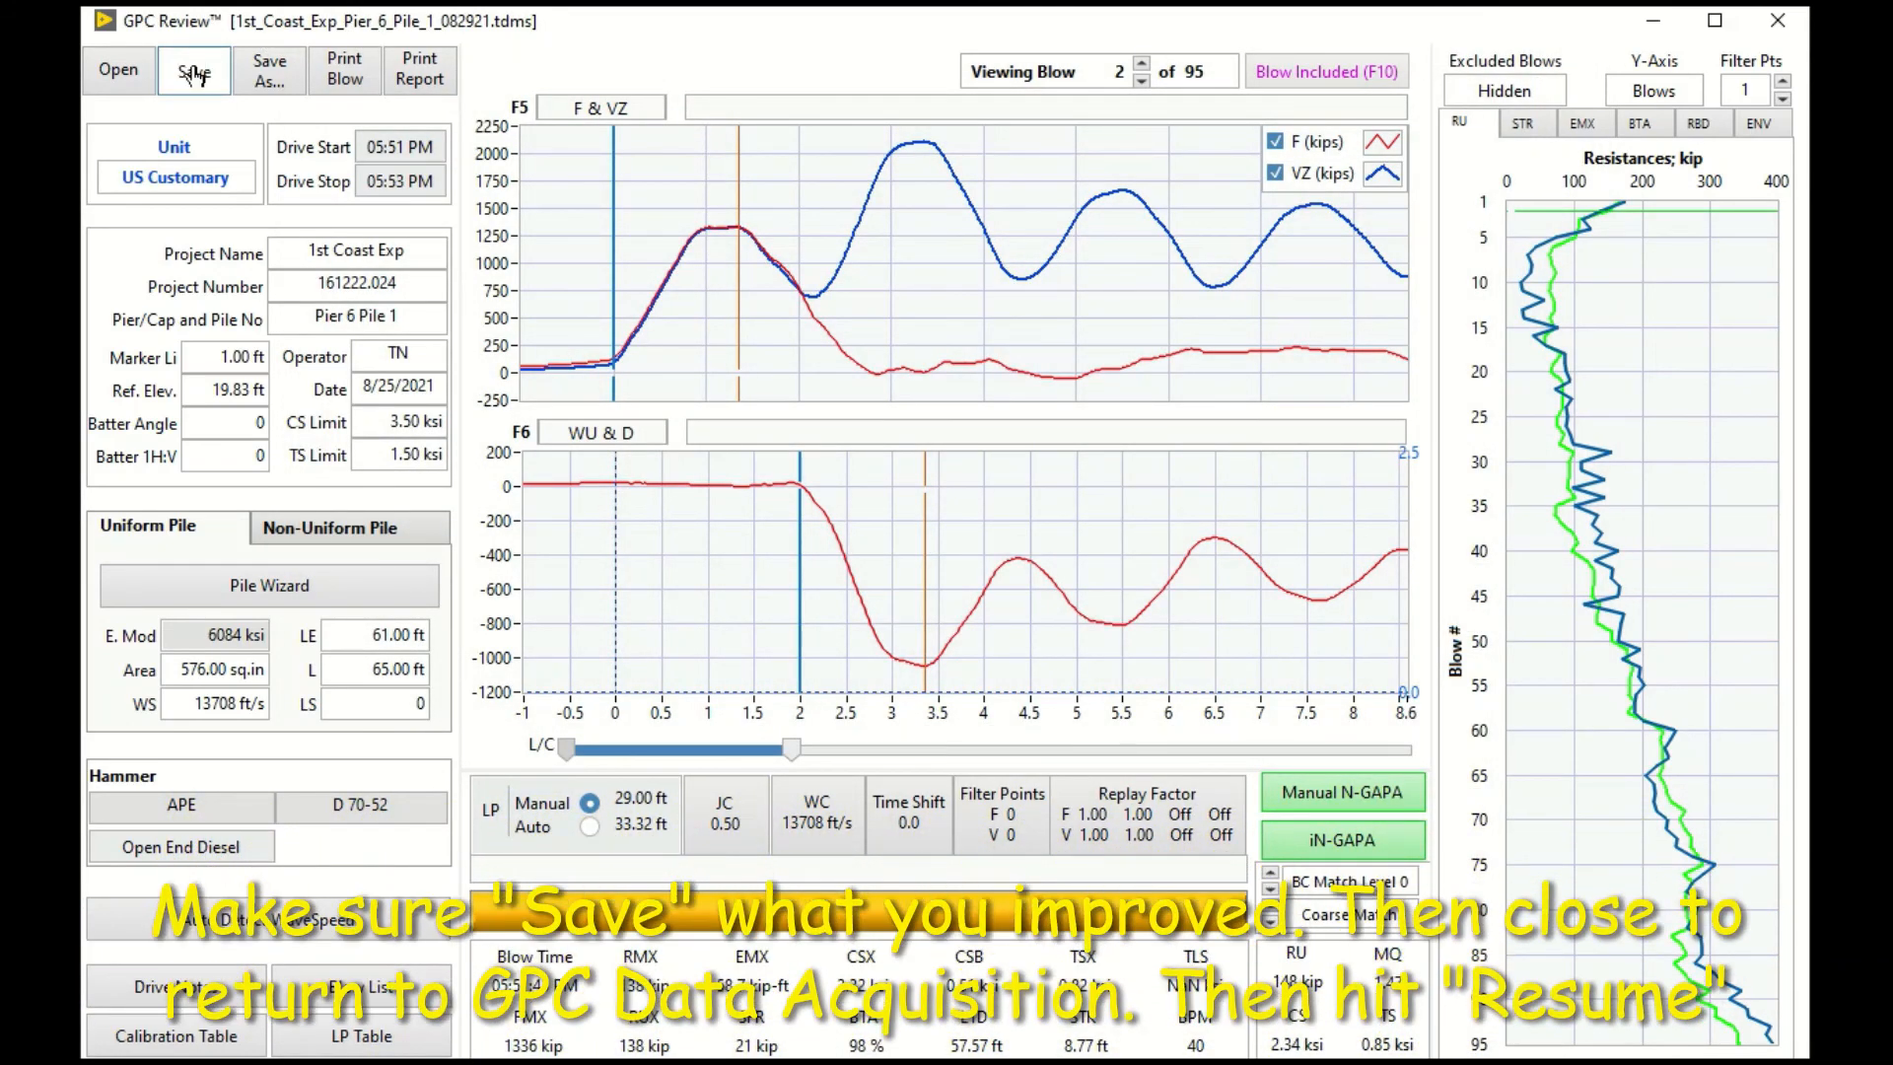
# - Save the improved results and return to GPC Acquisition to resume the test from standby
pyautogui.click(1782, 25)
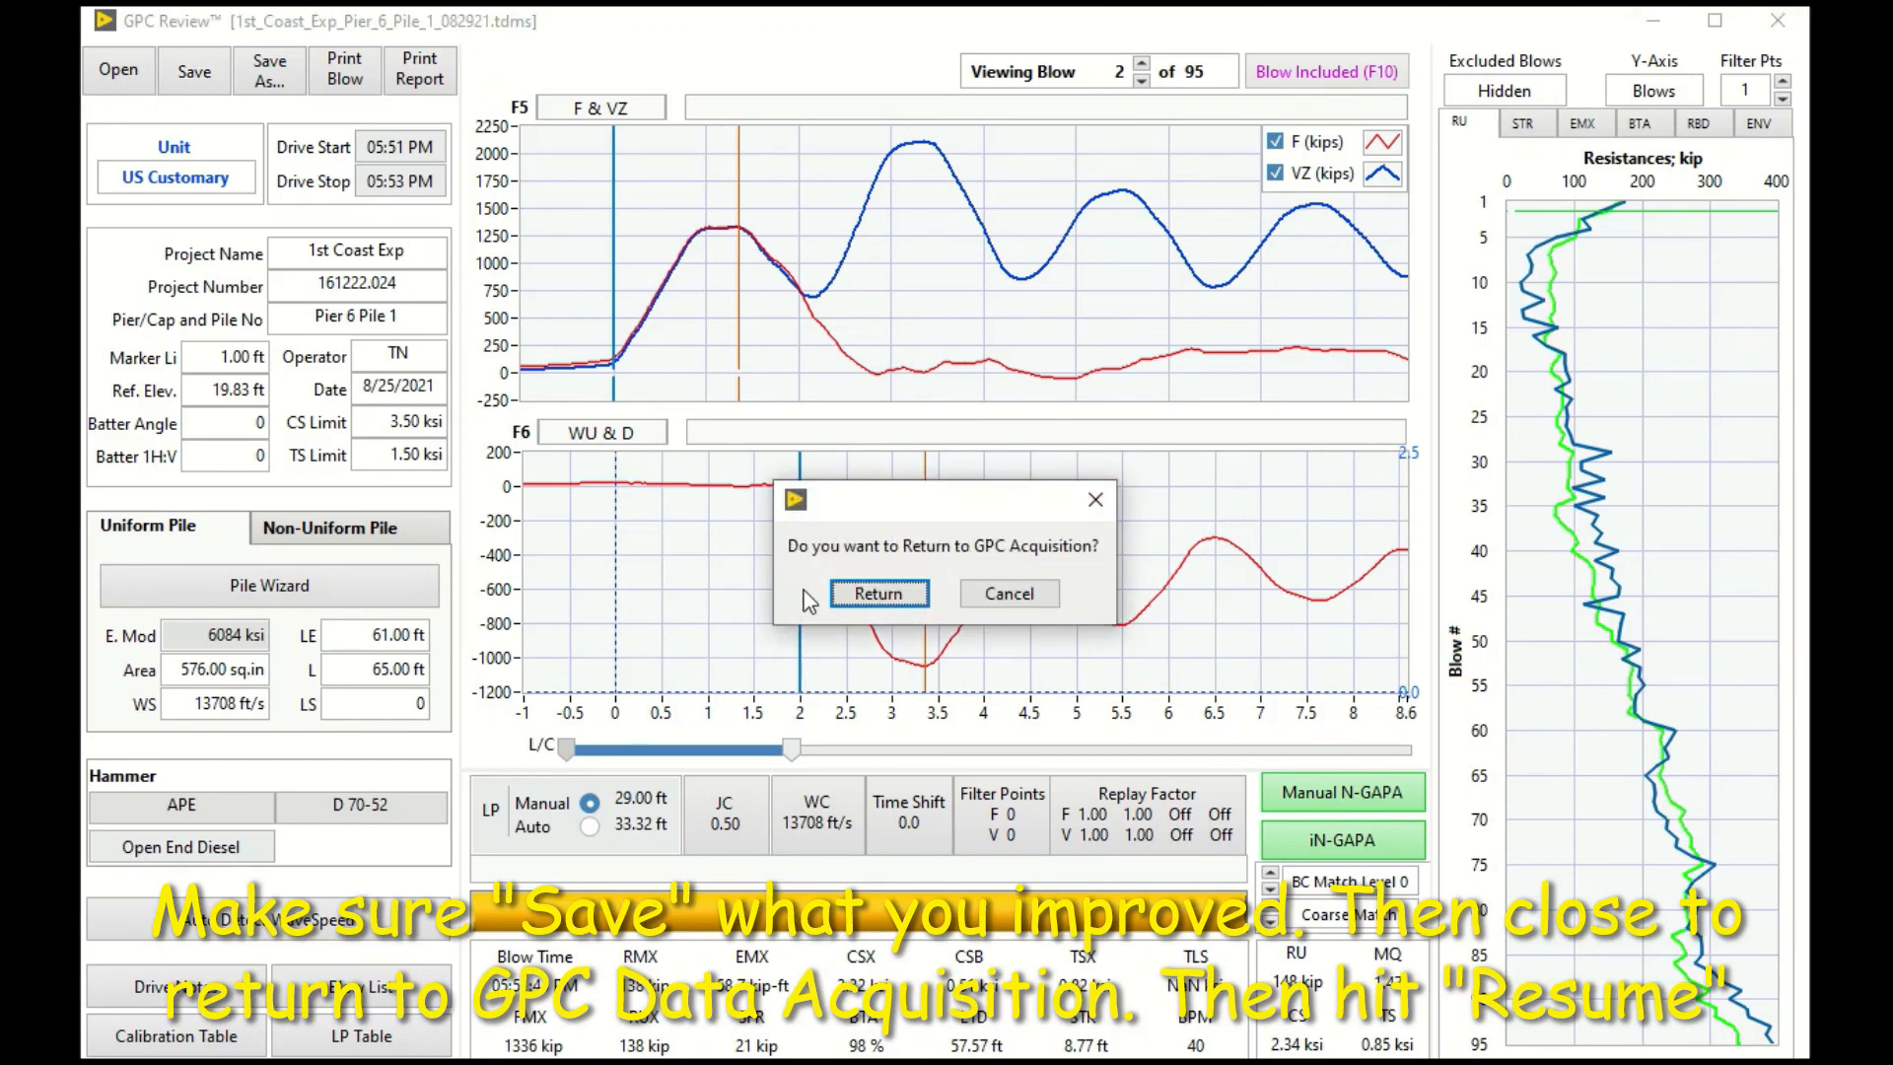
pyautogui.click(873, 594)
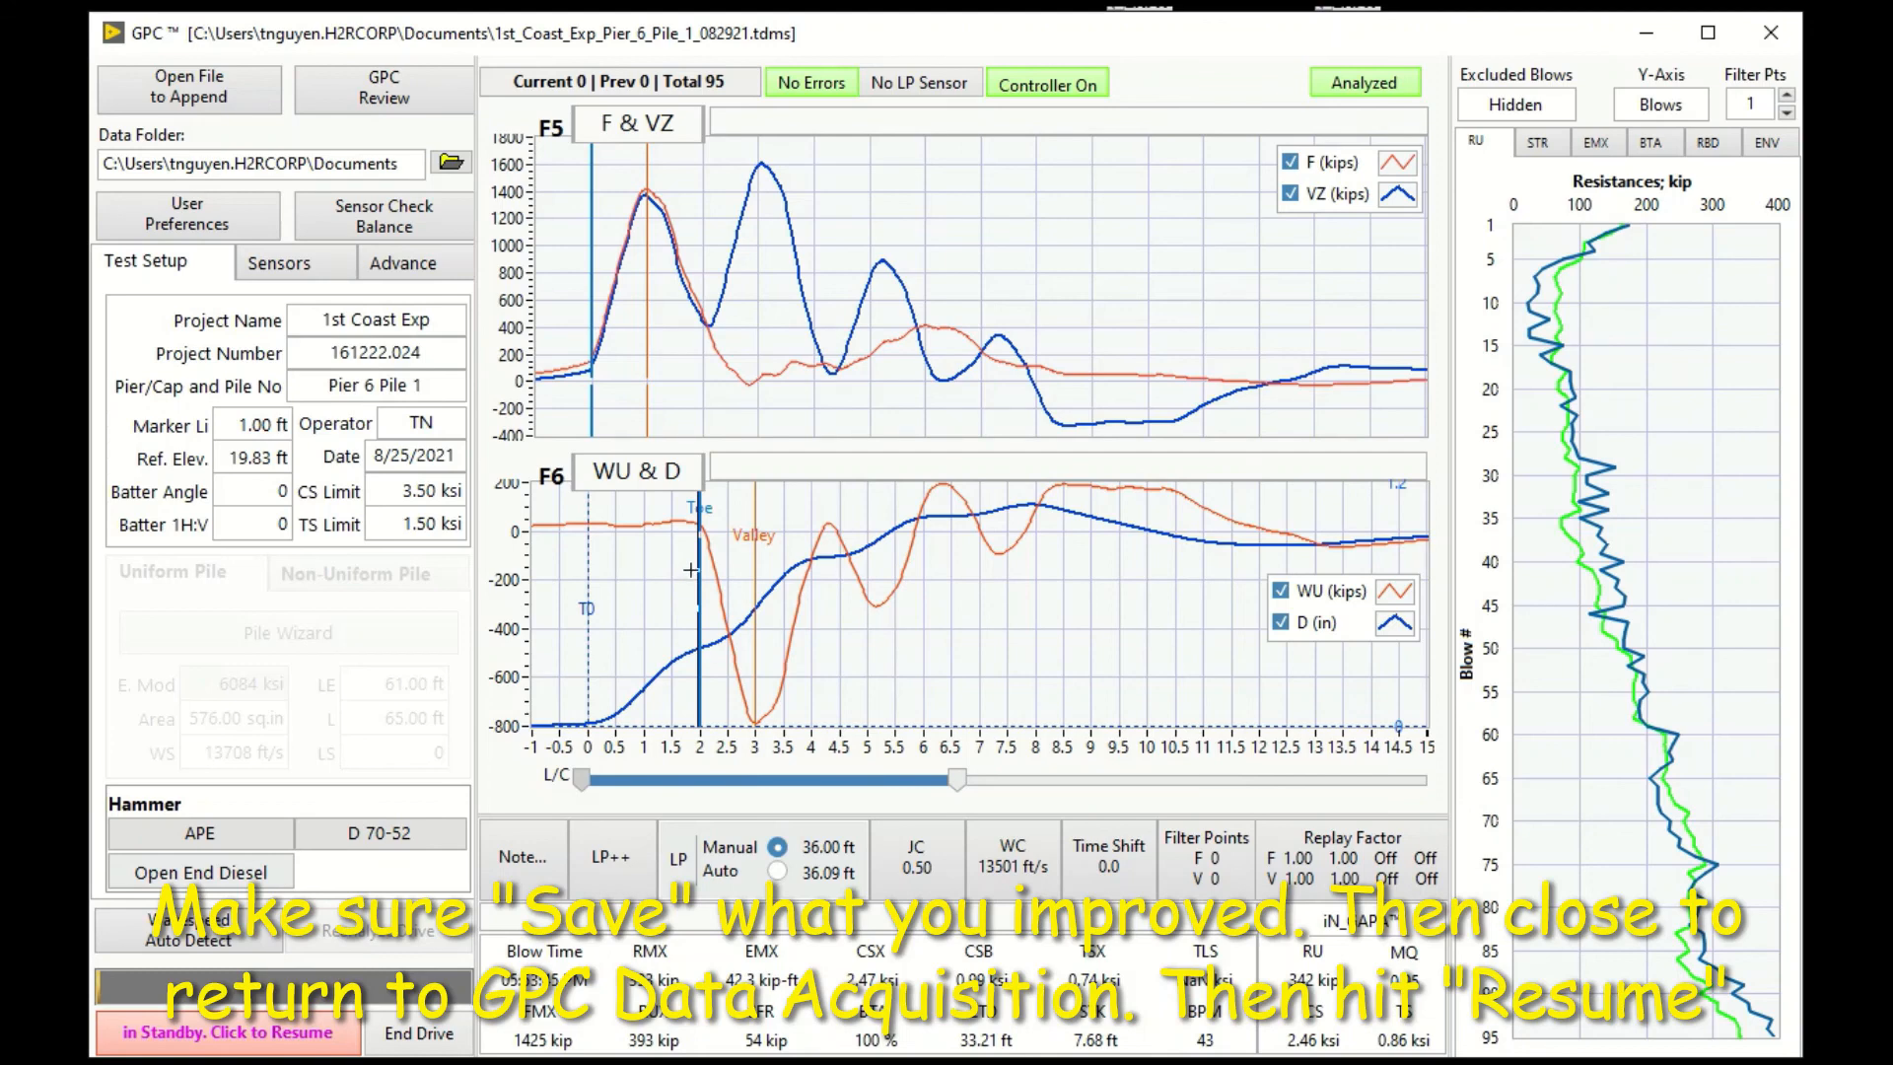
pyautogui.click(331, 1030)
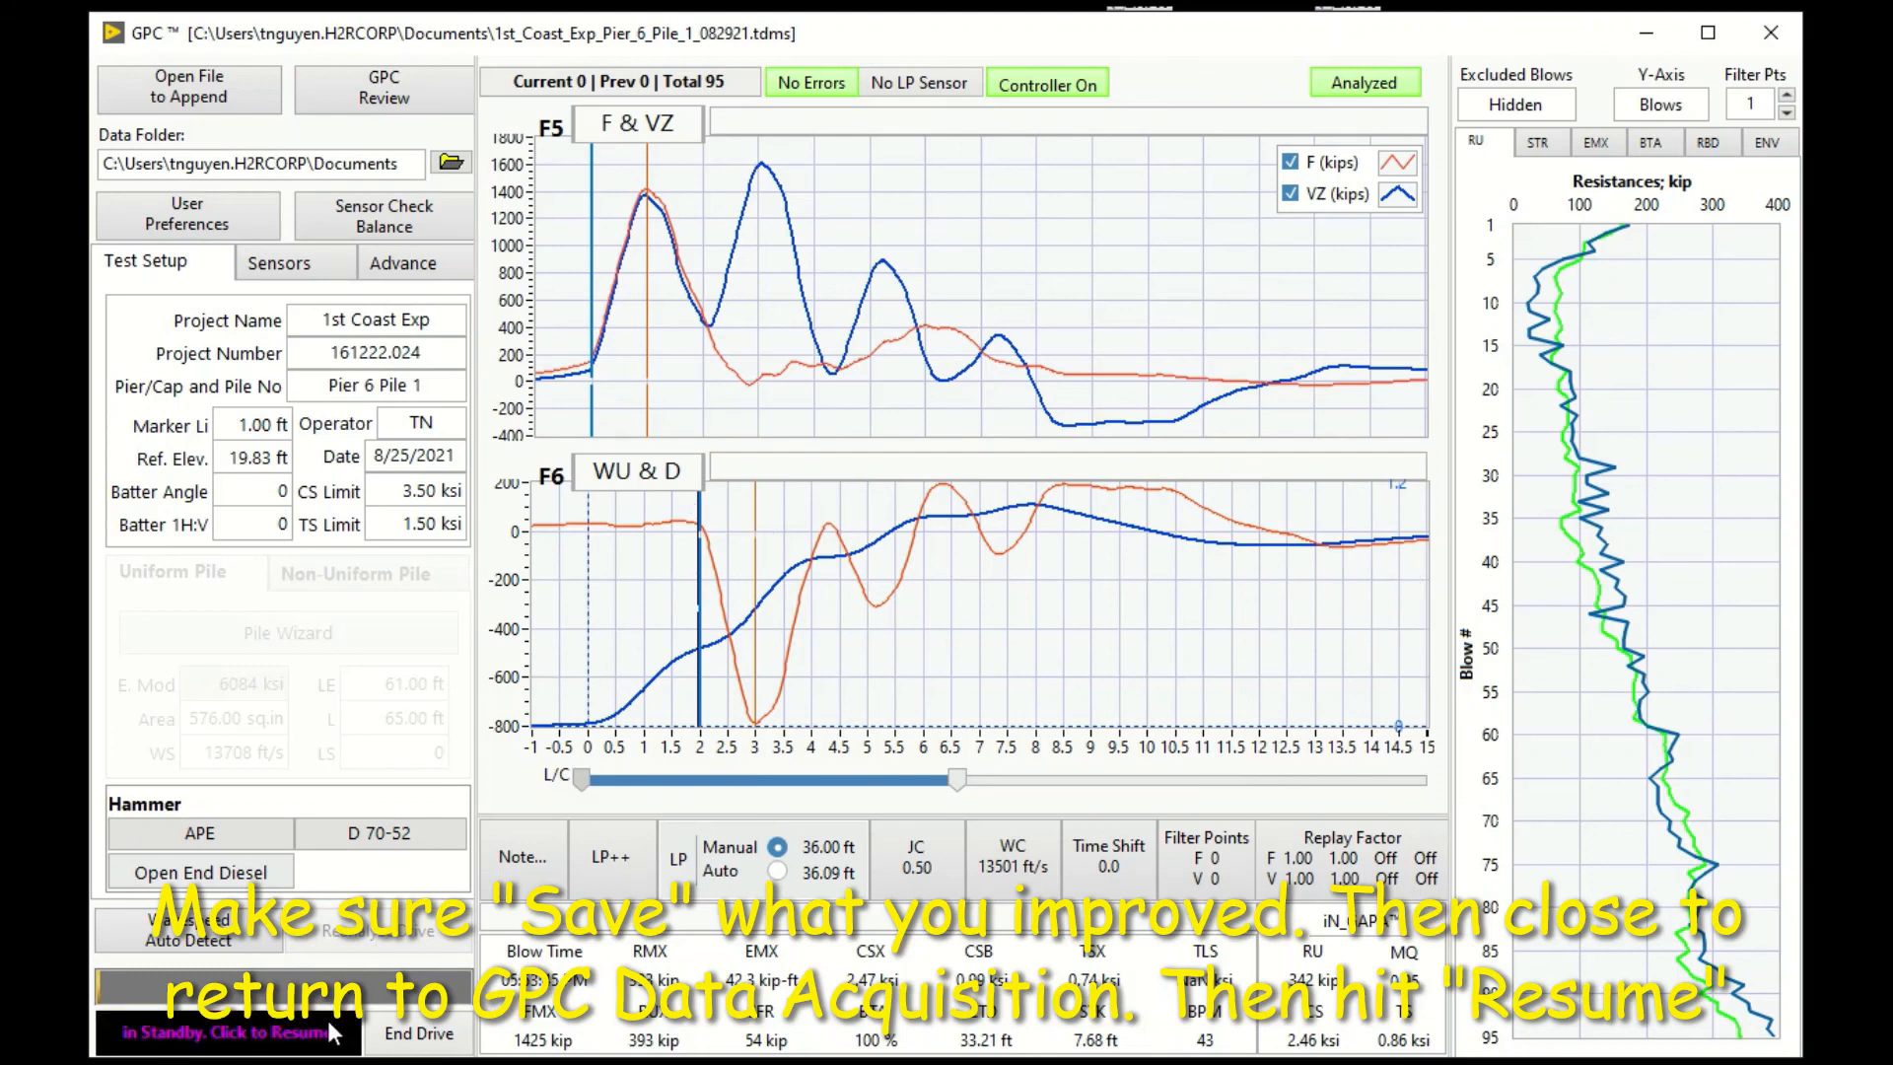